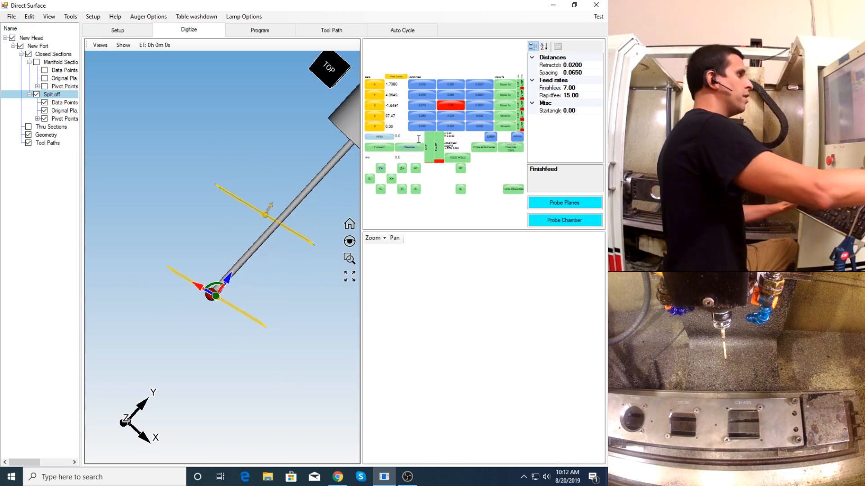
# - Jog the probe along Y away from the split-off plane and finish placing the plane
pyautogui.moveTo(239, 293); pyautogui.dragTo(206, 317, button='middle')
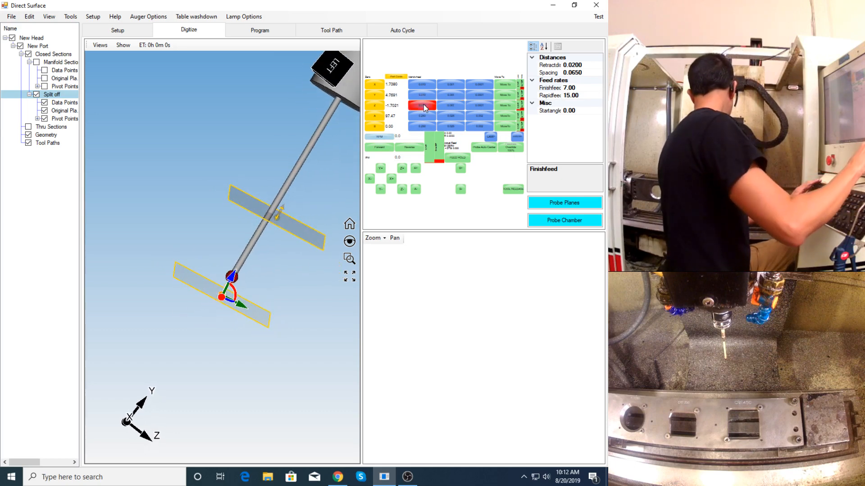
pyautogui.click(450, 95)
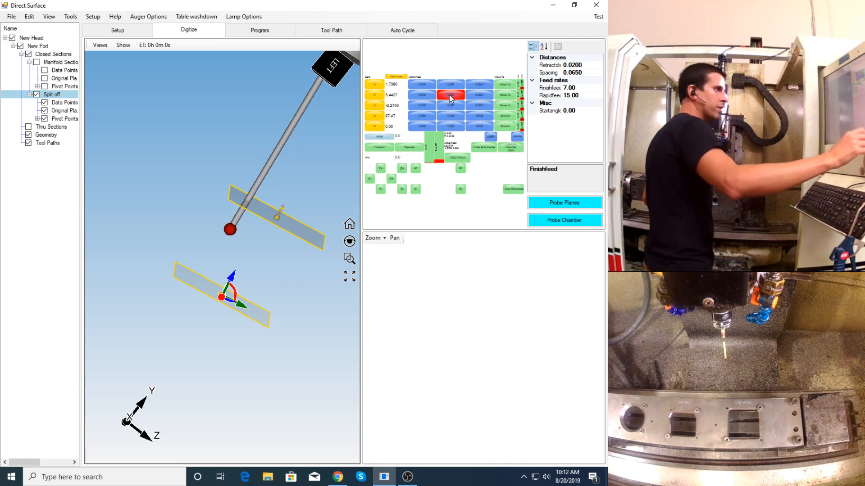
pyautogui.moveTo(266, 240); pyautogui.dragTo(267, 230, button='middle')
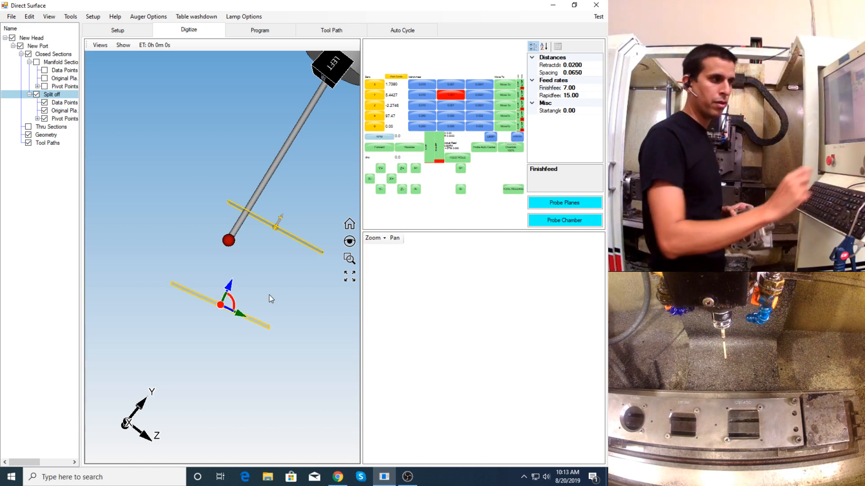
pyautogui.press('Return')
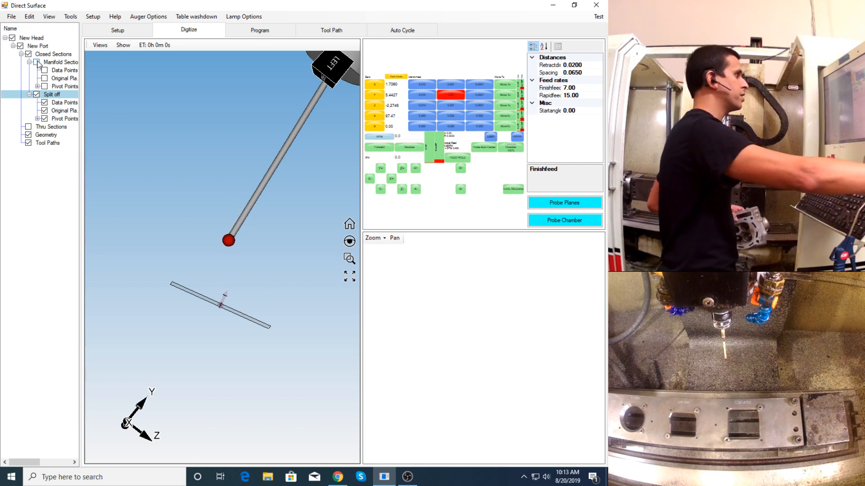
# - Create four intermediate probing planes between the manifold and split-off sections of the closed sections
pyautogui.moveTo(210, 226)
pyautogui.mouseDown(button='middle')
pyautogui.moveTo(203, 228)
pyautogui.moveTo(215, 232)
pyautogui.mouseUp(button='middle')
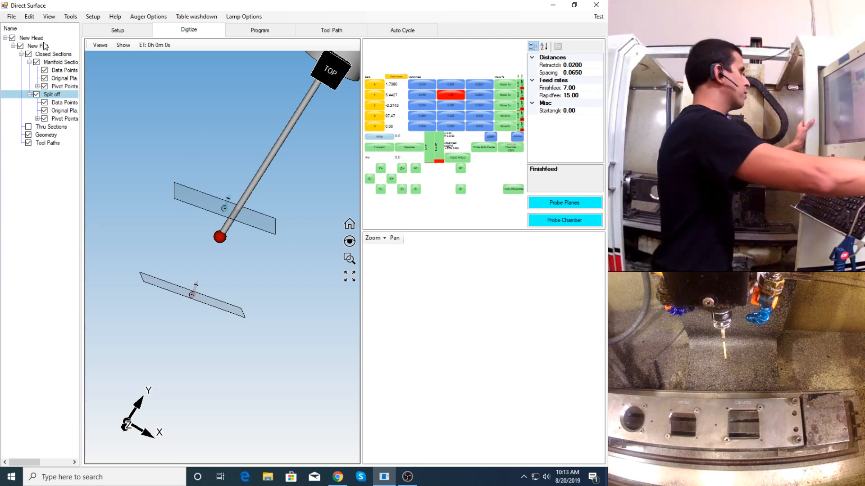
pyautogui.rightClick(49, 55)
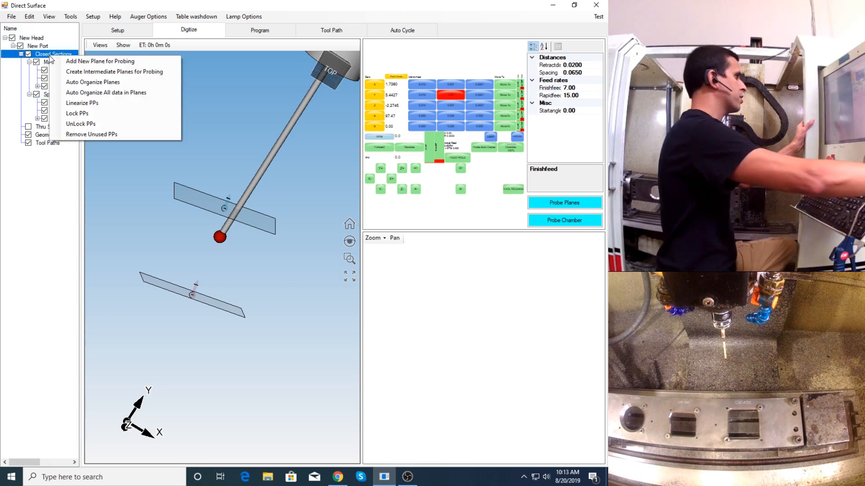
pyautogui.click(116, 73)
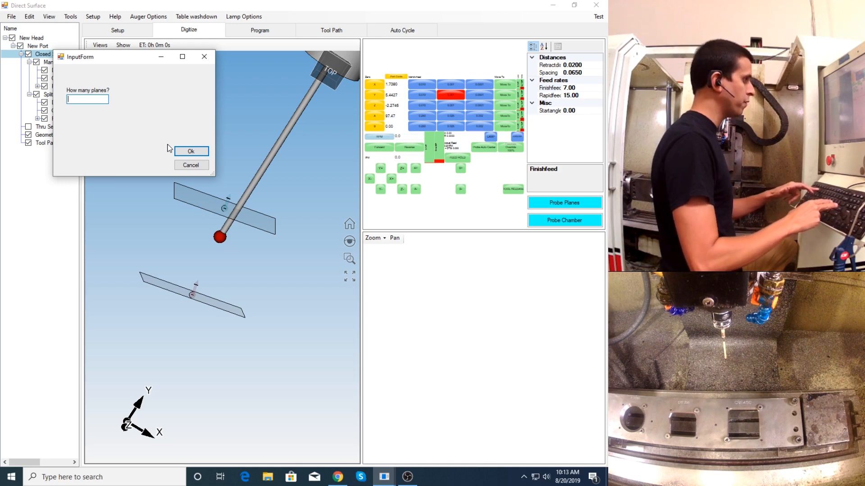
pyautogui.press('Return')
# - Start probing the six planes from the manifold side of New Port and approve the first two machine rotations
pyautogui.moveTo(223, 247); pyautogui.dragTo(226, 260, button='middle')
pyautogui.scroll(-4, 225, 260)
pyautogui.scroll(3, 198, 234)
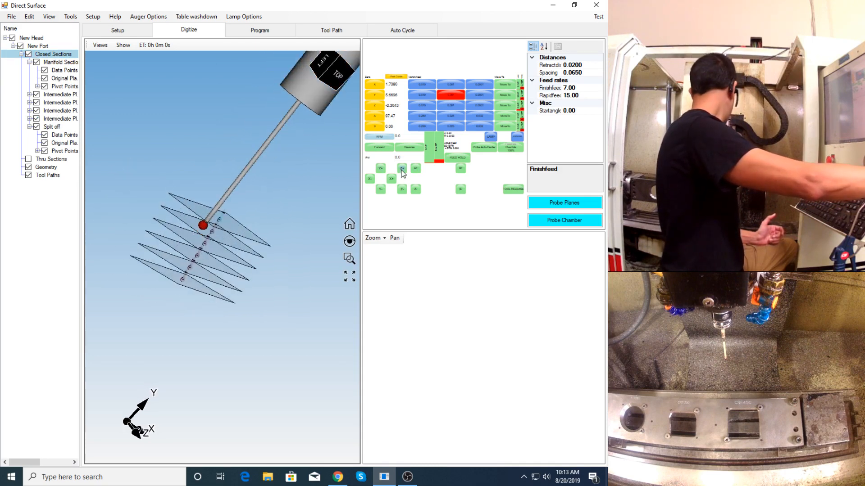
pyautogui.moveTo(257, 210); pyautogui.dragTo(239, 208, button='middle')
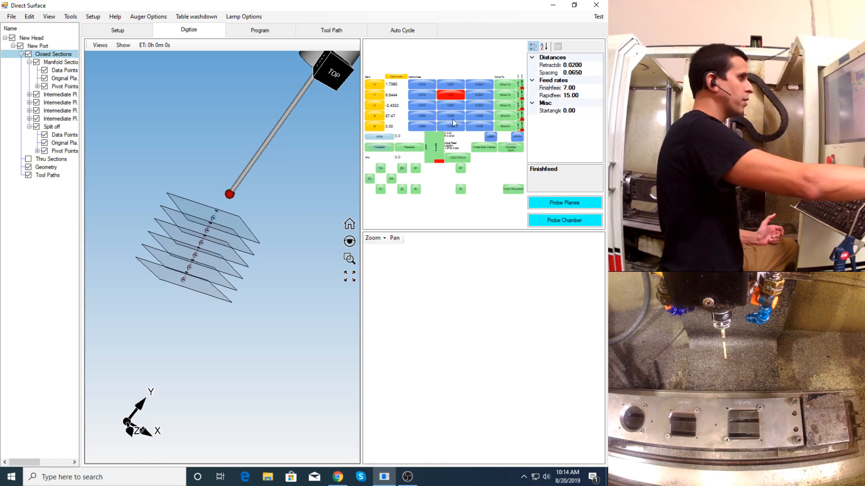
pyautogui.click(561, 206)
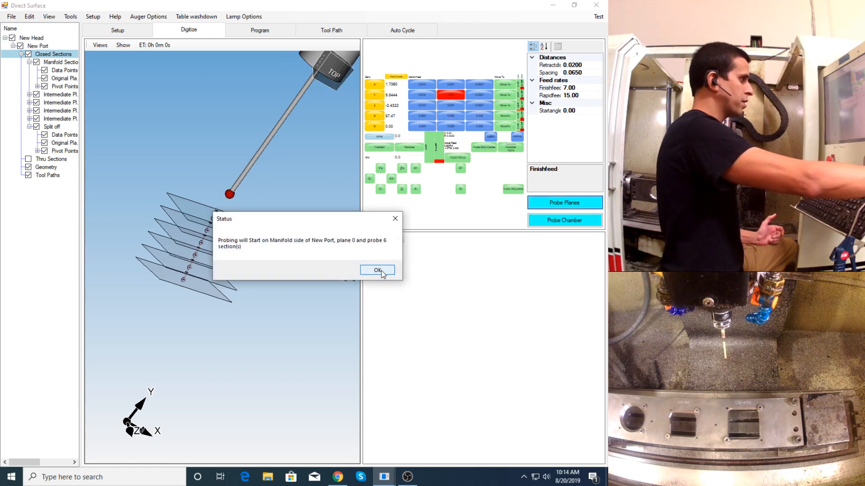
pyautogui.click(407, 477)
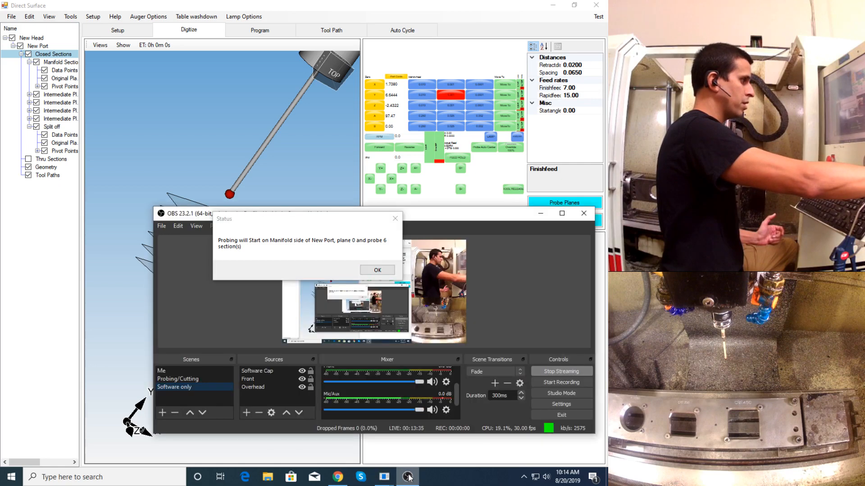
pyautogui.click(407, 477)
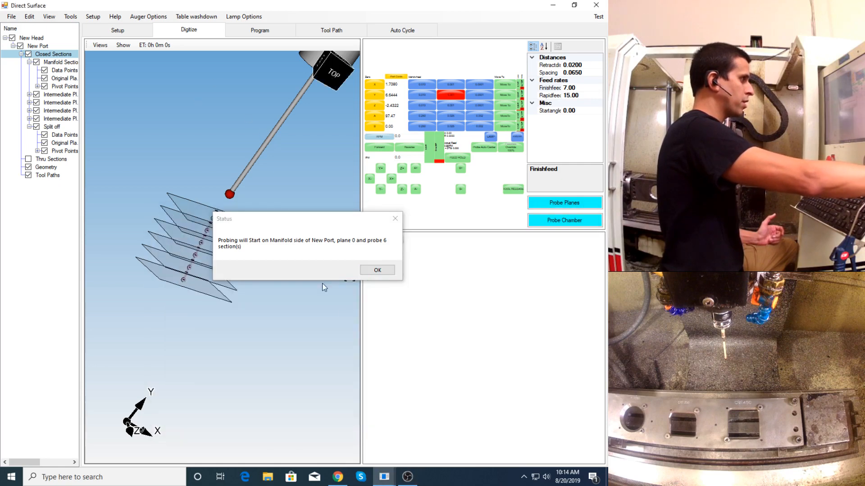
pyautogui.click(372, 270)
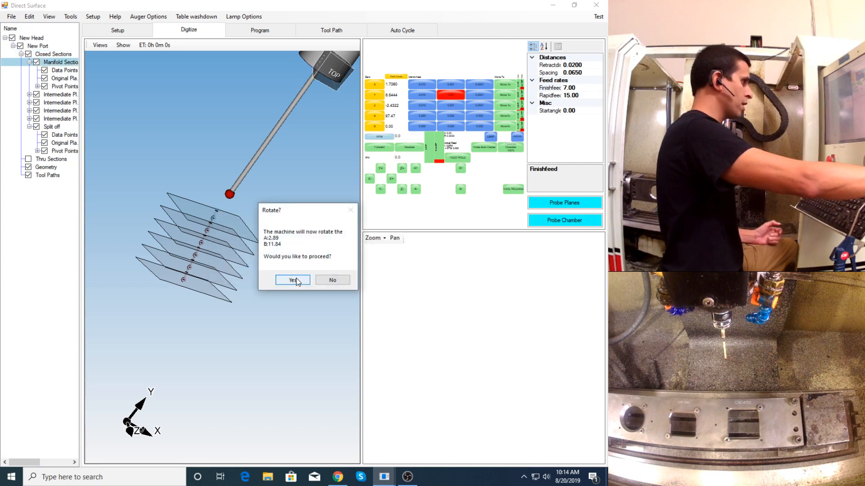
pyautogui.click(294, 278)
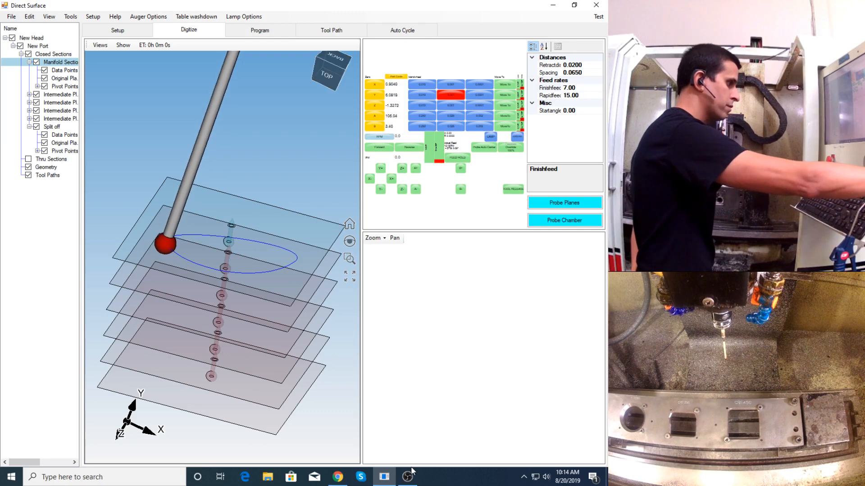
pyautogui.moveTo(410, 479)
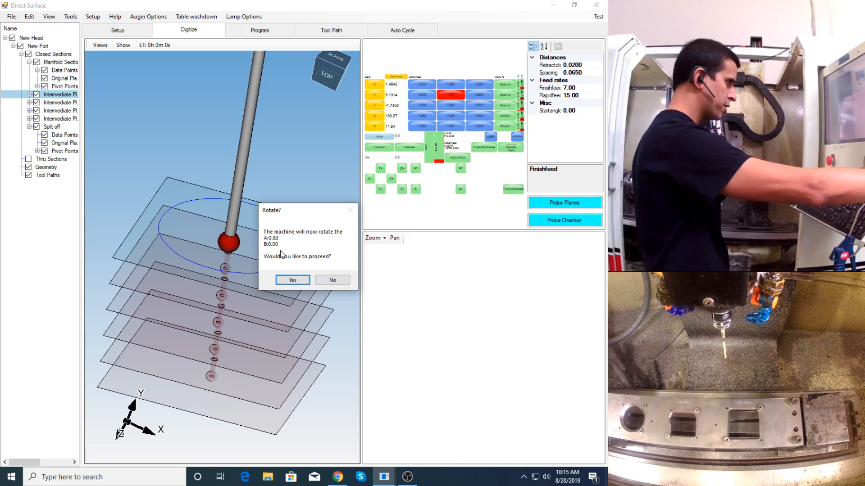
pyautogui.click(290, 280)
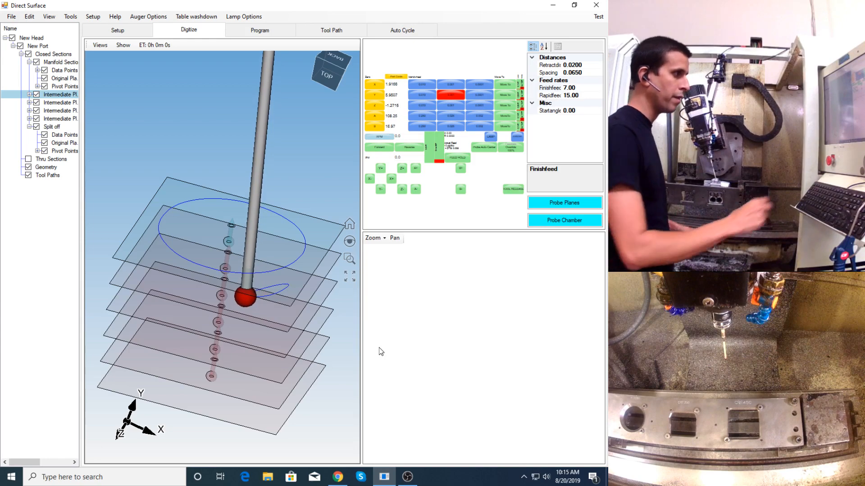
# - Bring up OBS, move its window clear of the 3D probing view, and return to Direct Surface
pyautogui.click(407, 476)
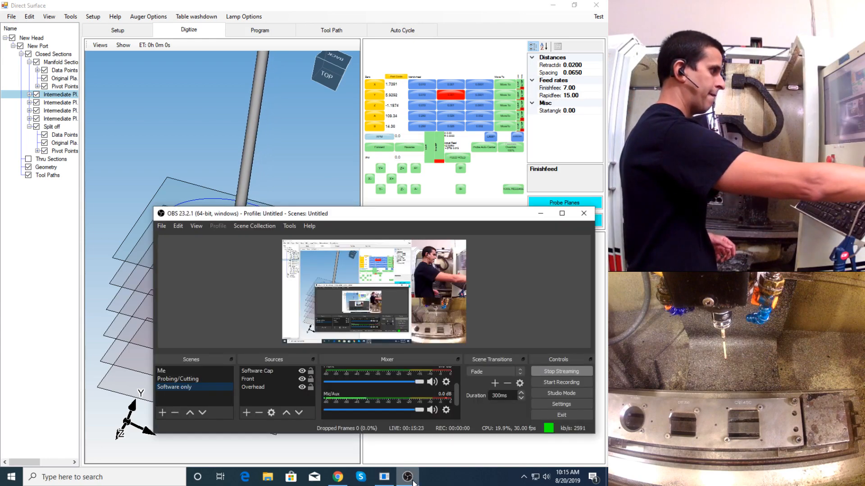
pyautogui.moveTo(335, 214); pyautogui.dragTo(476, 314)
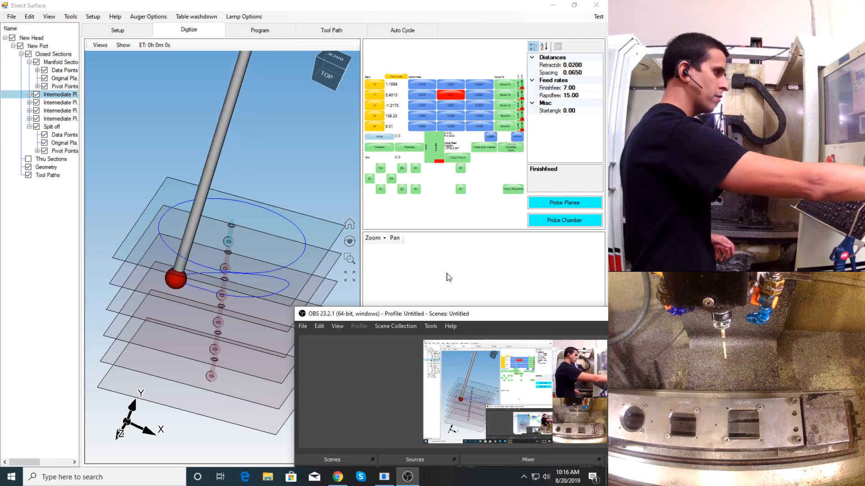
pyautogui.moveTo(449, 318); pyautogui.dragTo(461, 349)
pyautogui.click(457, 288)
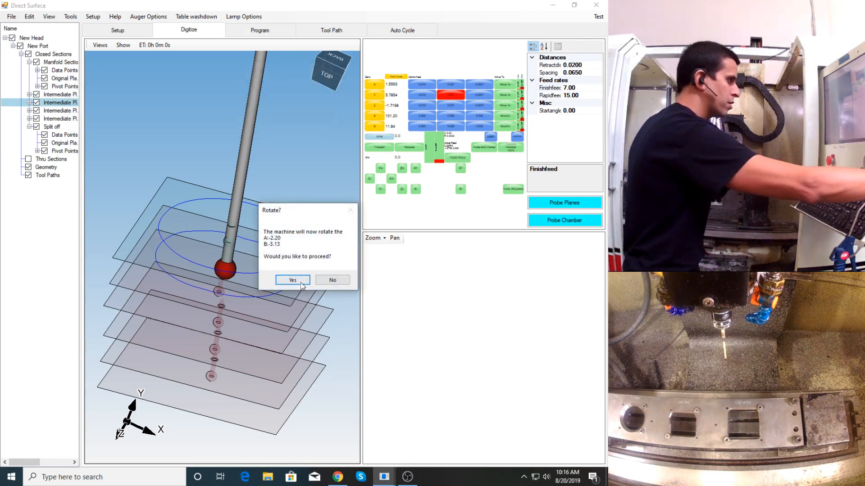
# - Approve the machine rotations for probing the second and third intermediate planes
pyautogui.click(300, 281)
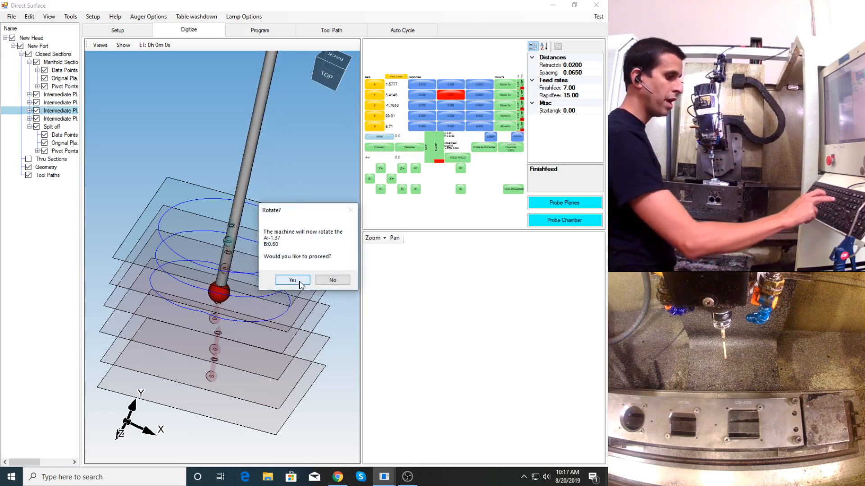
pyautogui.click(301, 283)
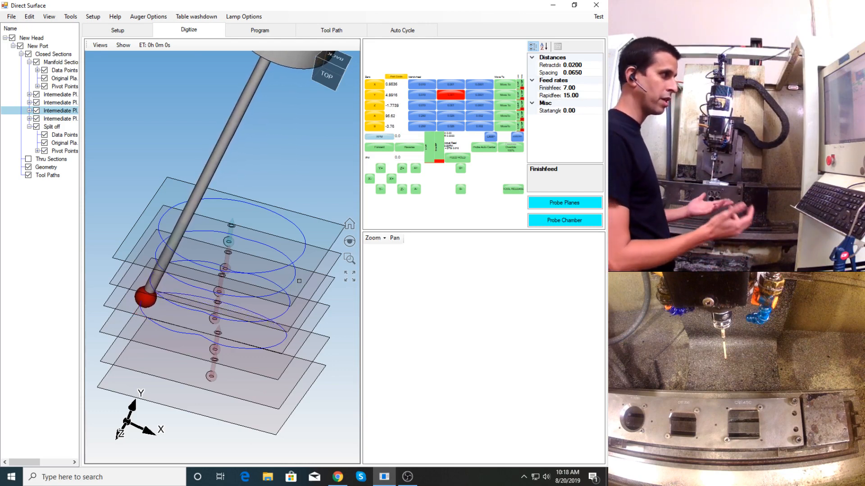
# - Examine the shape of the probed section curves on the planes, close up and from several angles
pyautogui.scroll(2, 192, 351)
pyautogui.moveTo(194, 345); pyautogui.dragTo(209, 298, button='middle')
pyautogui.scroll(4, 209, 298)
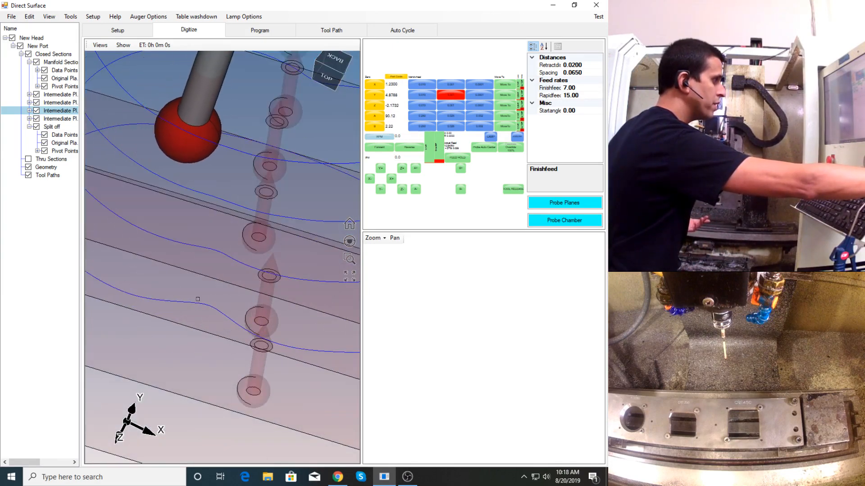
pyautogui.scroll(-4, 138, 282)
pyautogui.moveTo(138, 282); pyautogui.dragTo(201, 272, button='middle')
pyautogui.scroll(-4, 201, 272)
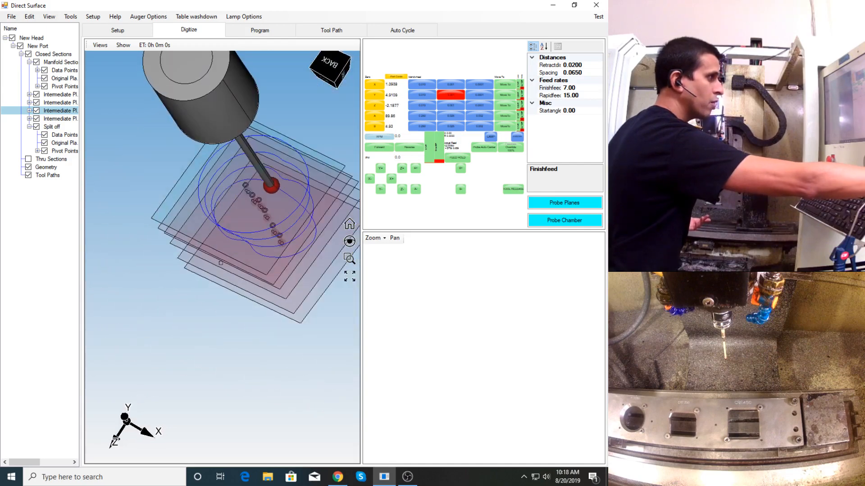
pyautogui.scroll(4, 264, 217)
pyautogui.moveTo(262, 271); pyautogui.dragTo(247, 239, button='middle')
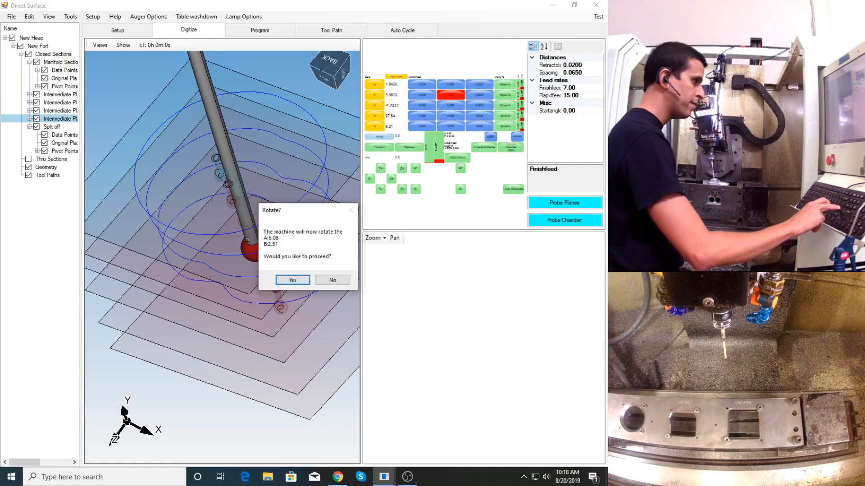
# - Approve the machine rotation for the fourth intermediate plane and view the stacked section curves from the side
pyautogui.press('Return')
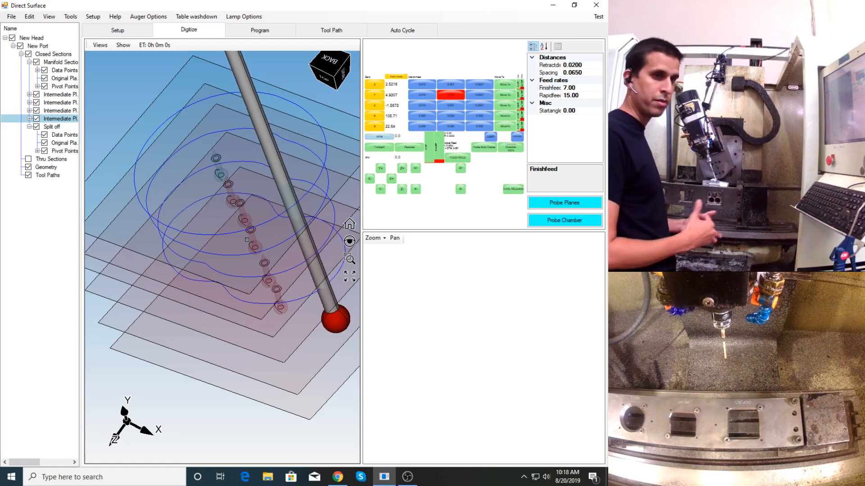
pyautogui.moveTo(173, 340); pyautogui.dragTo(195, 307, button='middle')
pyautogui.scroll(-5, 192, 311)
pyautogui.scroll(4, 197, 306)
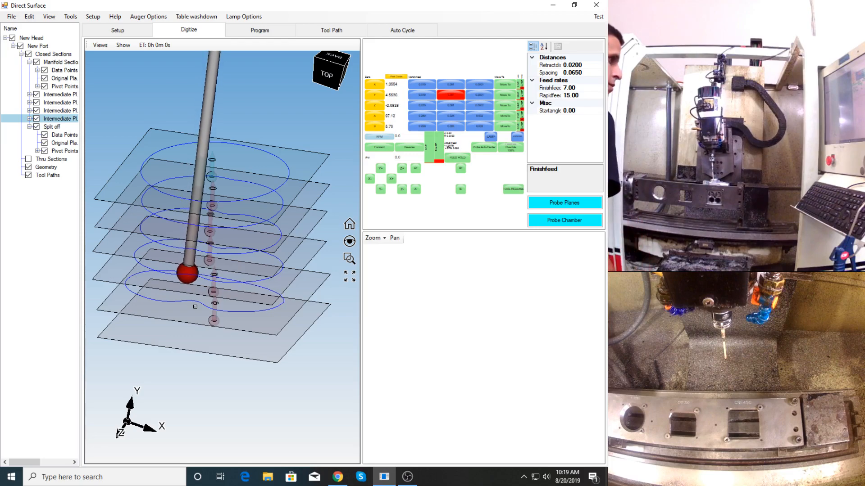
# - Switch to OBS, reposition its window to expose the scene list, and activate the Probing/Cutting scene
pyautogui.click(407, 477)
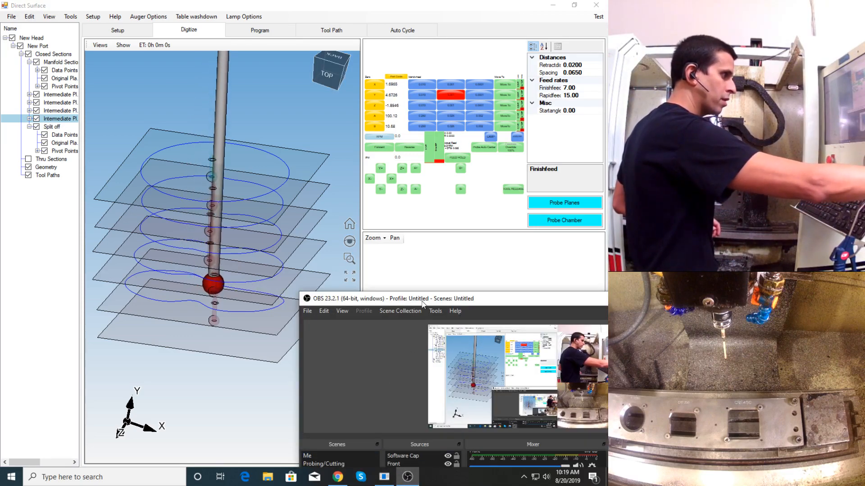
pyautogui.doubleClick(422, 297)
pyautogui.doubleClick(285, 4)
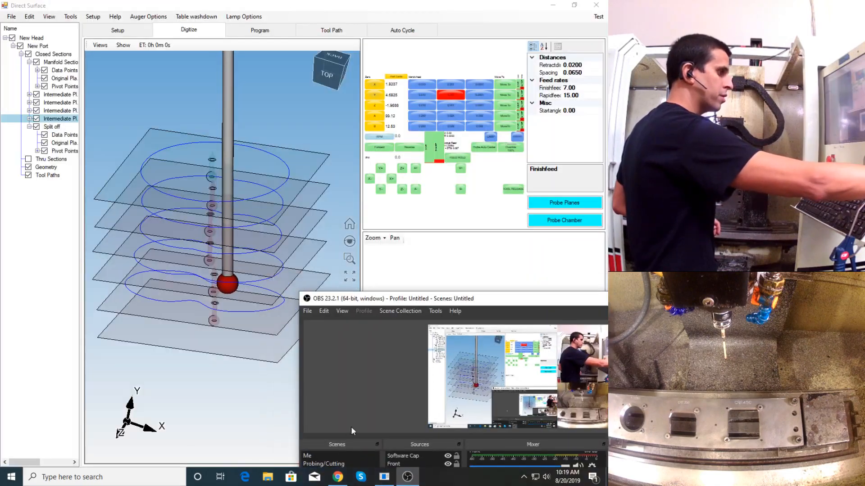
pyautogui.moveTo(446, 299); pyautogui.dragTo(444, 256)
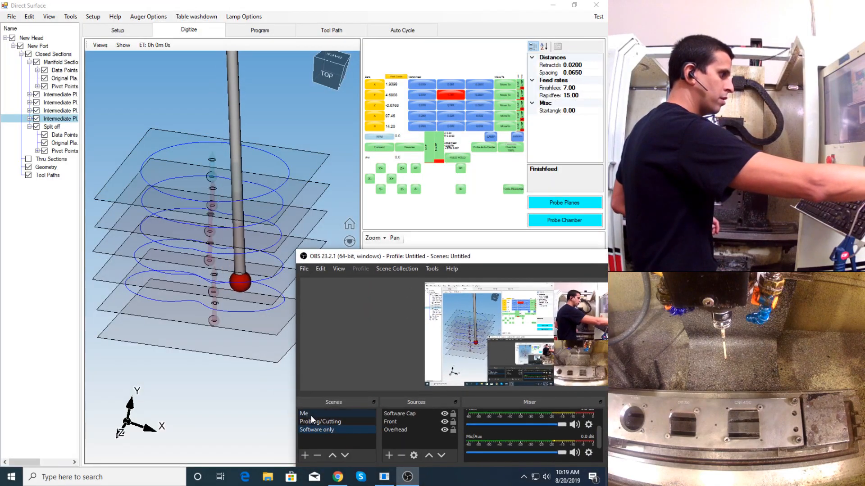
pyautogui.click(313, 420)
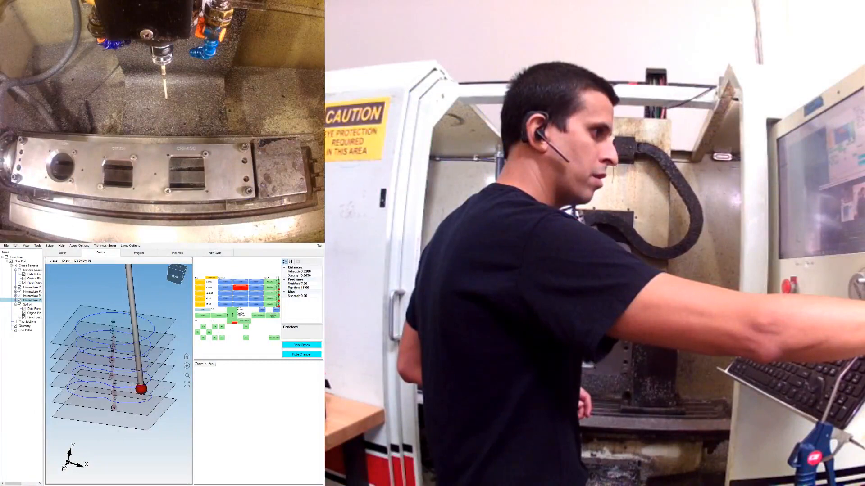
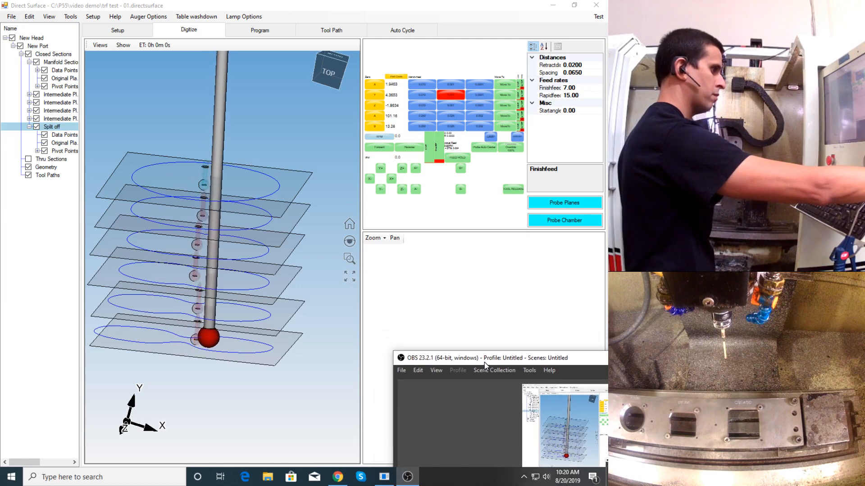
# - Acknowledge that probing of the checked planes is complete and save the port file
pyautogui.click(456, 323)
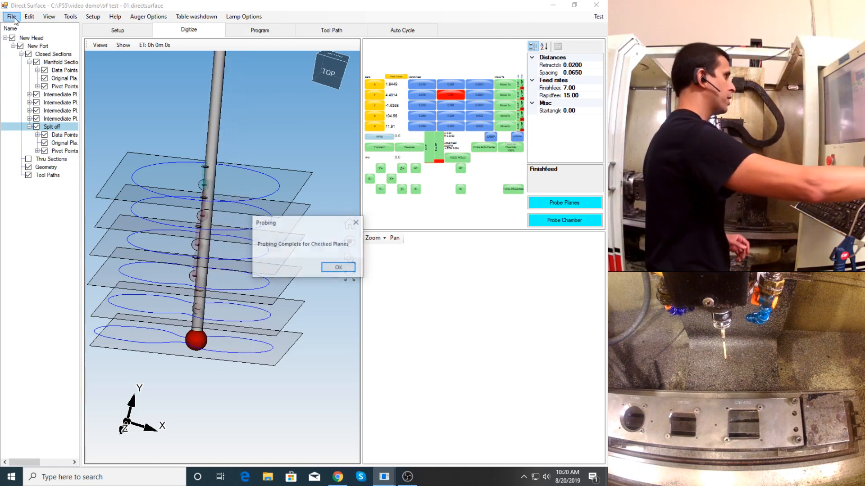
pyautogui.click(337, 267)
pyautogui.click(11, 17)
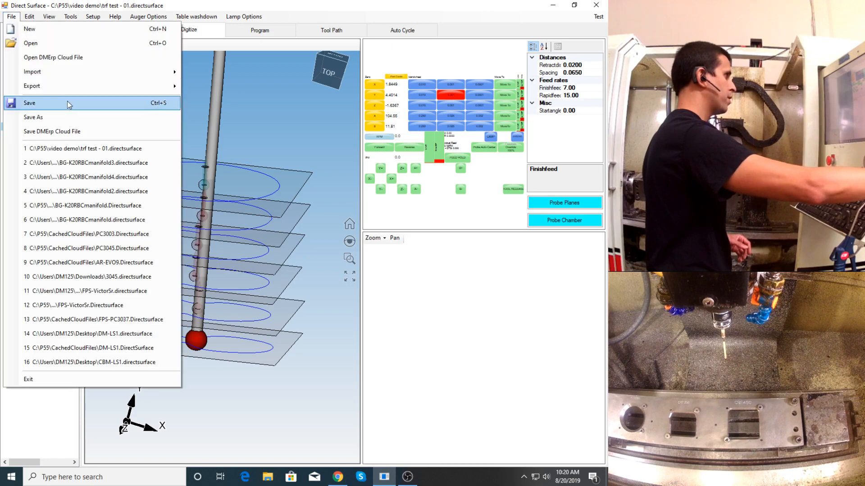
pyautogui.click(47, 102)
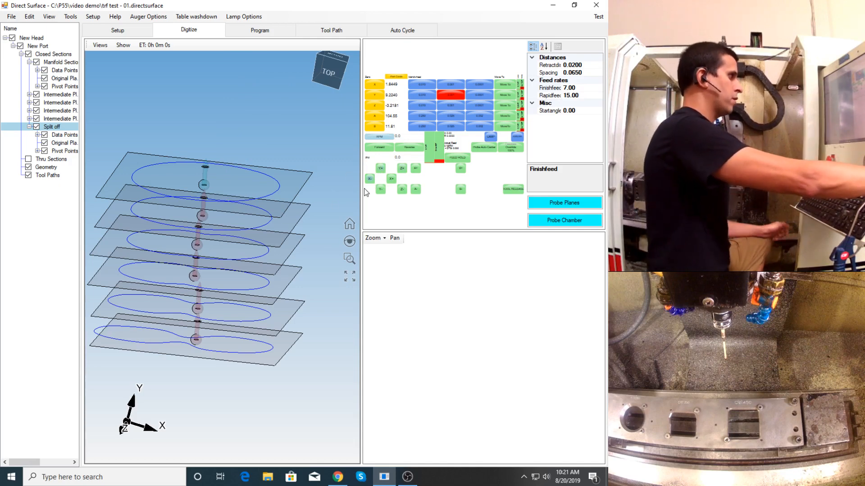
# - Widen the 3D view and hide the planes and pivot points to leave only the probed section curves
pyautogui.moveTo(362, 194); pyautogui.dragTo(385, 194)
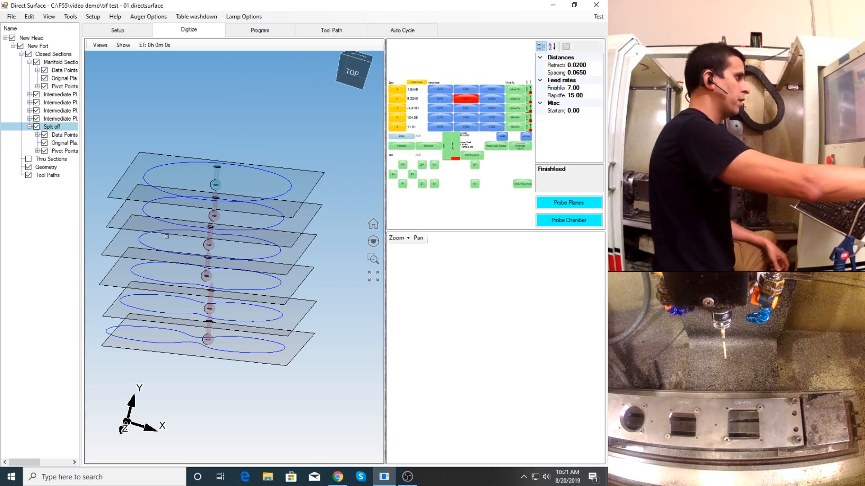
pyautogui.moveTo(158, 64)
pyautogui.mouseDown(button='middle')
pyautogui.moveTo(158, 74)
pyautogui.moveTo(157, 65)
pyautogui.mouseUp(button='middle')
pyautogui.scroll(-3, 158, 64)
pyautogui.click(120, 47)
pyautogui.click(156, 178)
pyautogui.scroll(6, 214, 249)
pyautogui.moveTo(198, 249); pyautogui.dragTo(229, 234, button='middle')
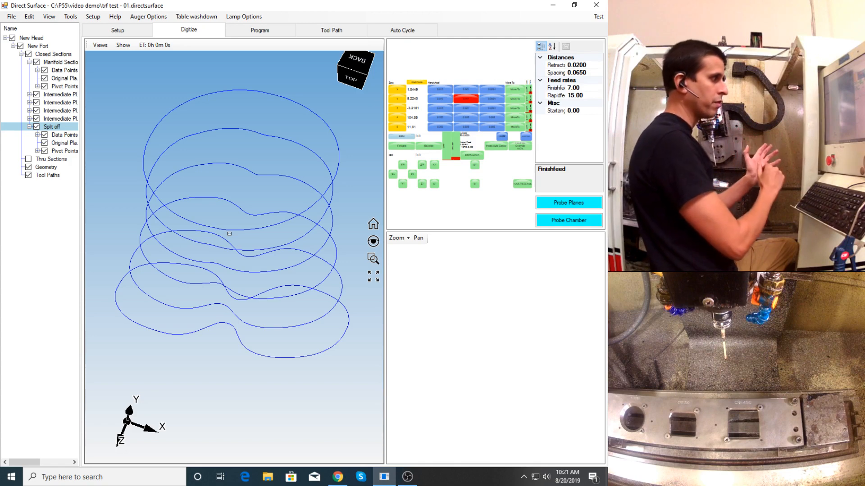
# - Switch to OBS, reposition its window, and return to Direct Surface
pyautogui.click(411, 478)
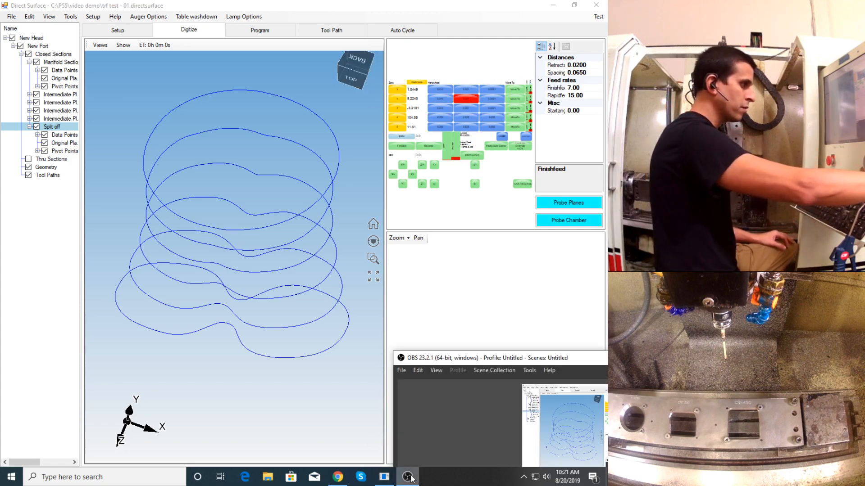
pyautogui.moveTo(488, 359)
pyautogui.mouseDown()
pyautogui.moveTo(470, 289)
pyautogui.moveTo(490, 343)
pyautogui.mouseUp()
pyautogui.click(102, 118)
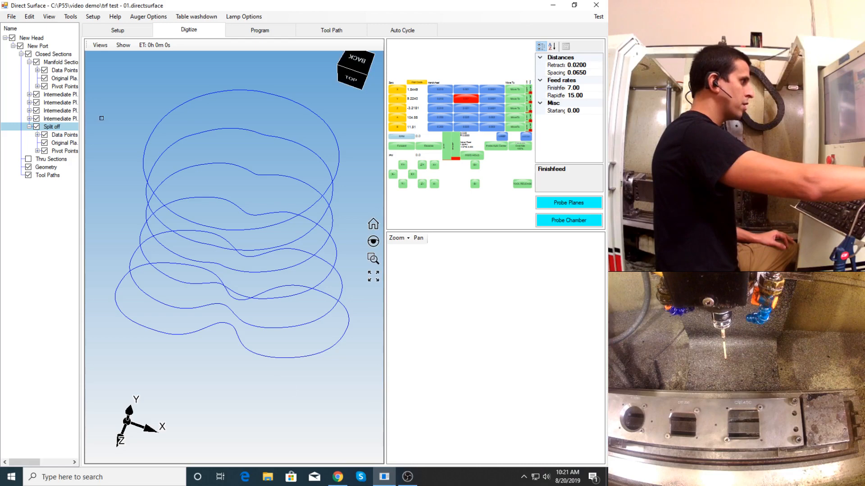
# - Create a port divider section on New Port at an angle of 90
pyautogui.rightClick(42, 49)
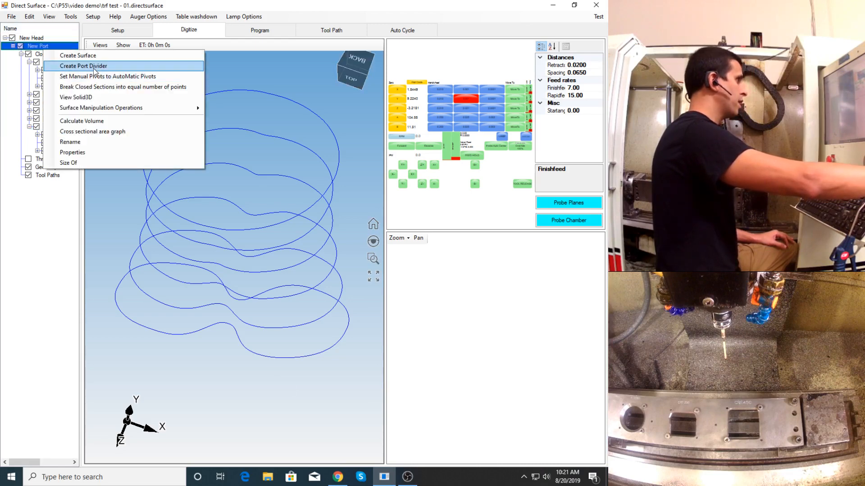
pyautogui.click(95, 66)
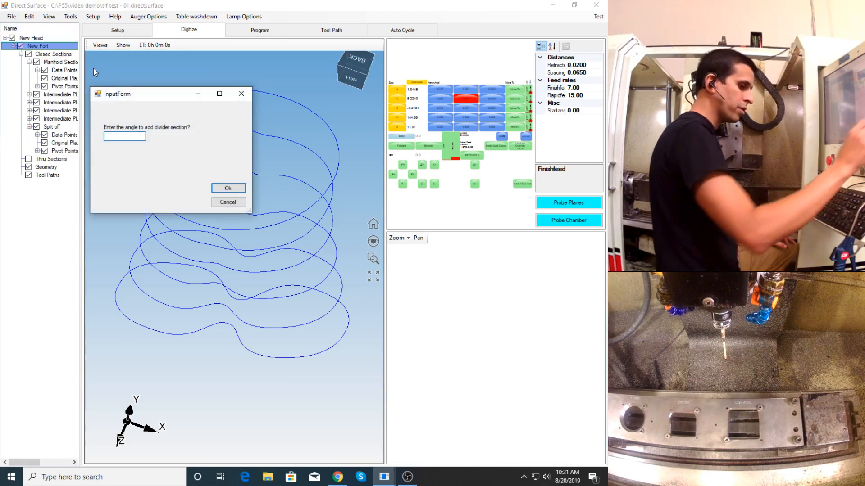
pyautogui.write('90')
pyautogui.press('Return')
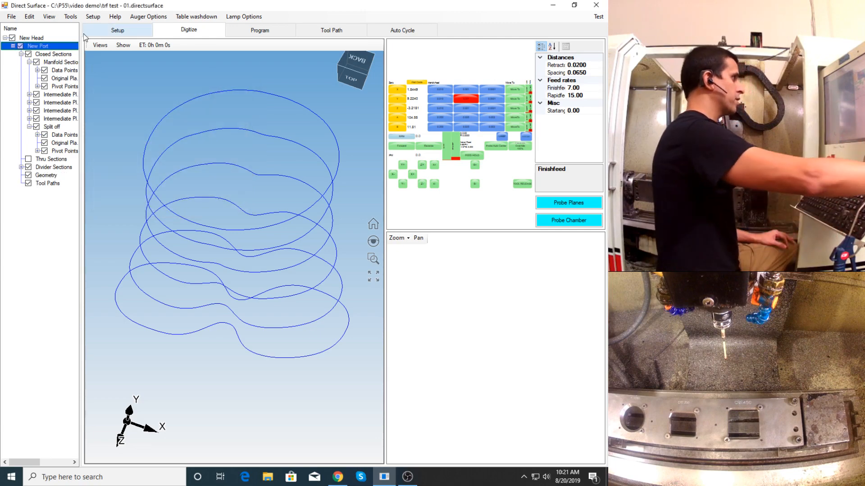
pyautogui.moveTo(207, 195); pyautogui.dragTo(199, 250, button='middle')
pyautogui.scroll(-3, 224, 168)
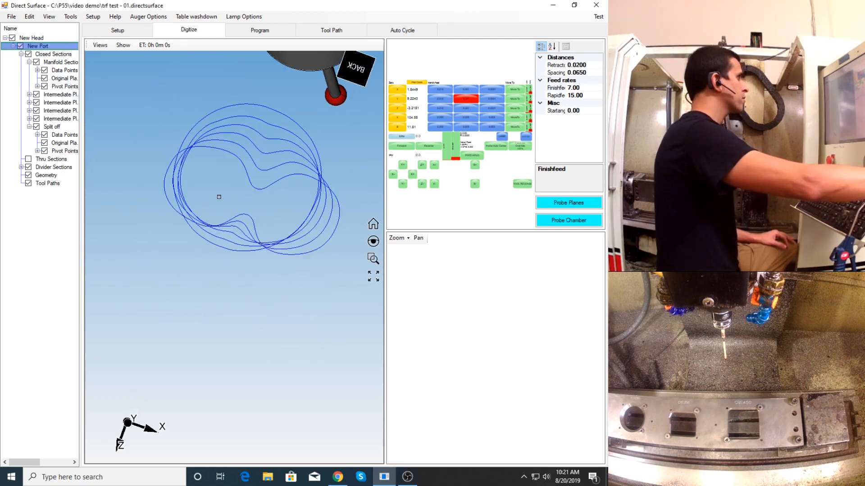
pyautogui.scroll(2, 254, 183)
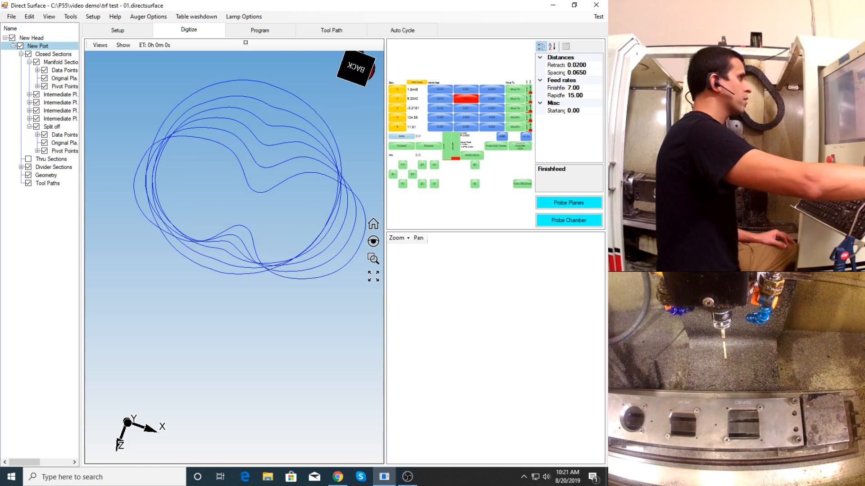
# - In the Program workspace, create a second port divider section on New Port, opposite the 90-degree divider
pyautogui.click(256, 31)
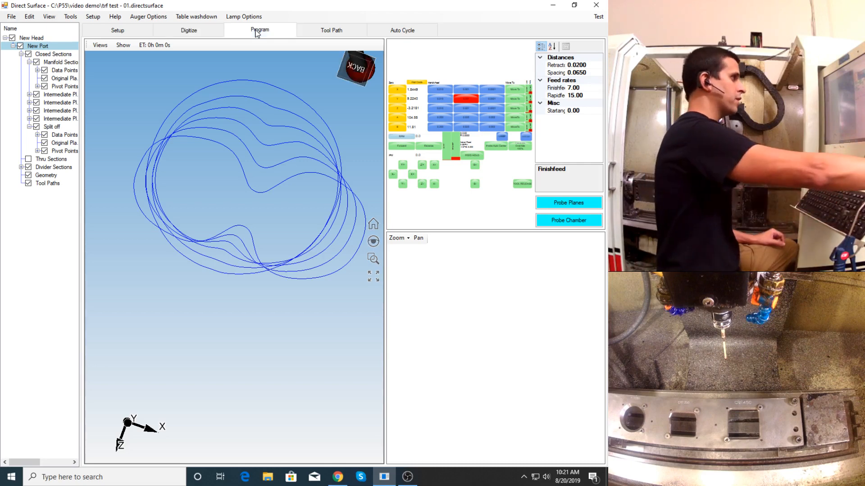
pyautogui.moveTo(282, 216); pyautogui.dragTo(247, 244, button='middle')
pyautogui.scroll(3, 187, 346)
pyautogui.moveTo(201, 322); pyautogui.dragTo(222, 296, button='middle')
pyautogui.scroll(-5, 202, 315)
pyautogui.scroll(2, 213, 297)
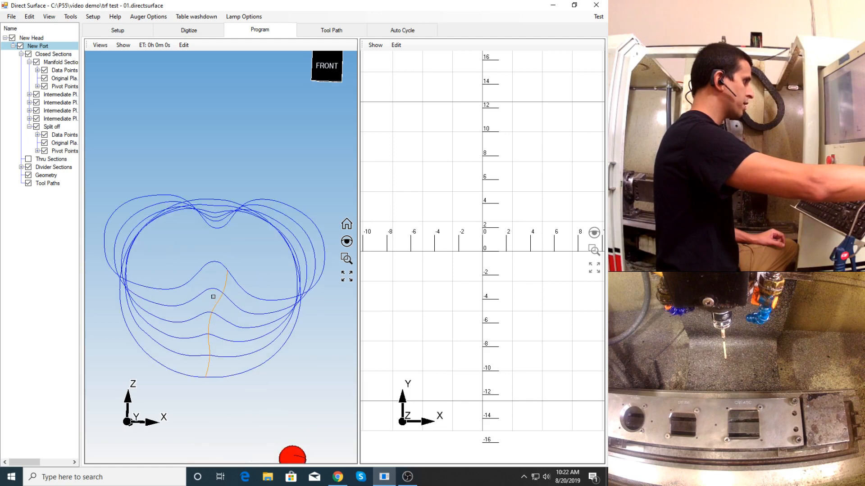
pyautogui.rightClick(41, 47)
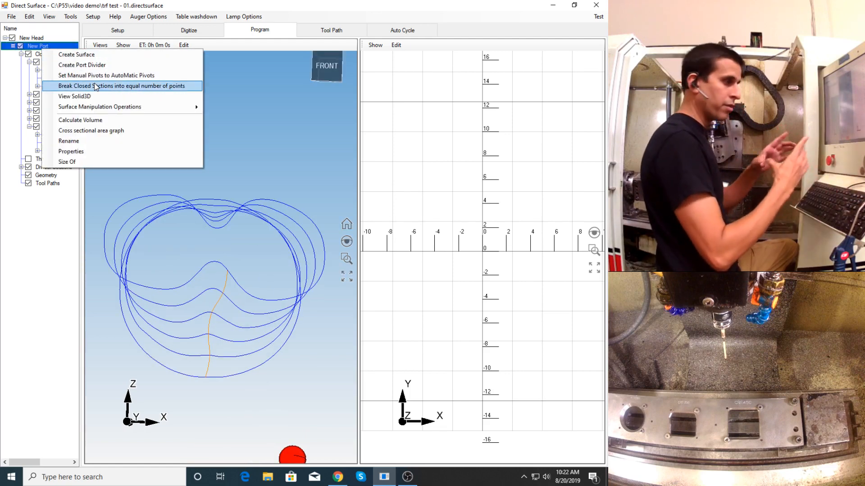
pyautogui.click(95, 68)
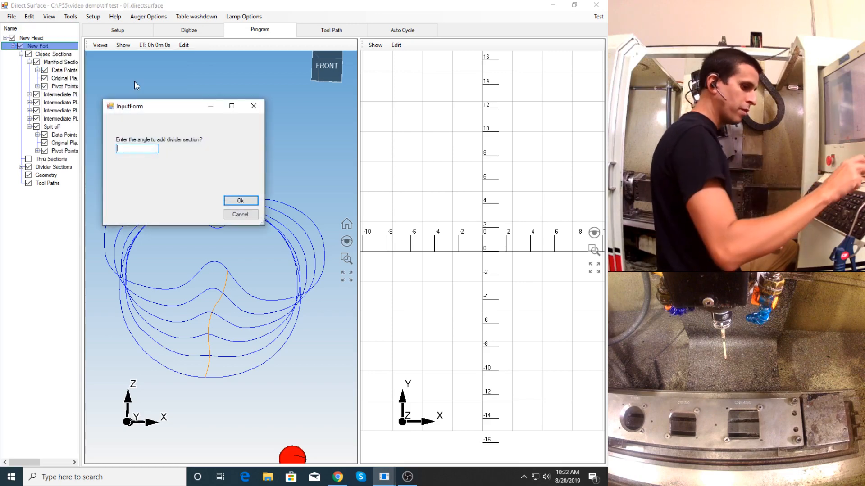
pyautogui.write('-90')
pyautogui.press('Return')
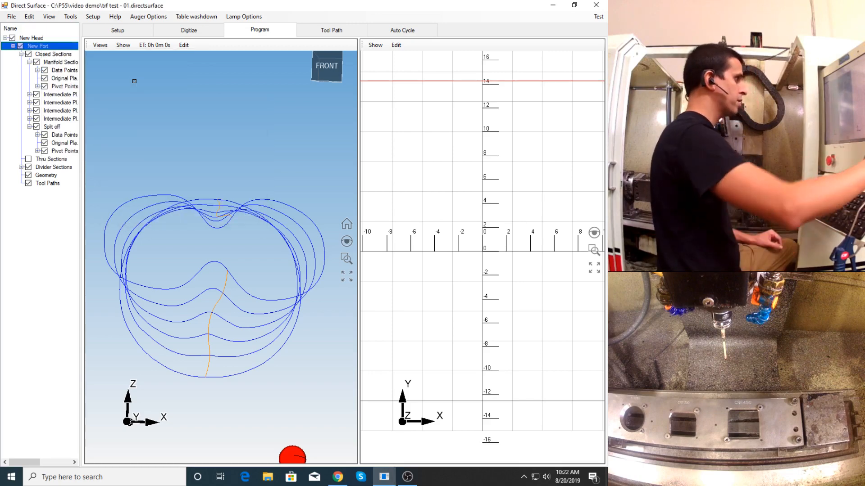
# - Hide the probe tool in the 3D view
pyautogui.moveTo(217, 250)
pyautogui.mouseDown(button='middle')
pyautogui.moveTo(215, 261)
pyautogui.moveTo(217, 244)
pyautogui.mouseUp(button='middle')
pyautogui.click(122, 45)
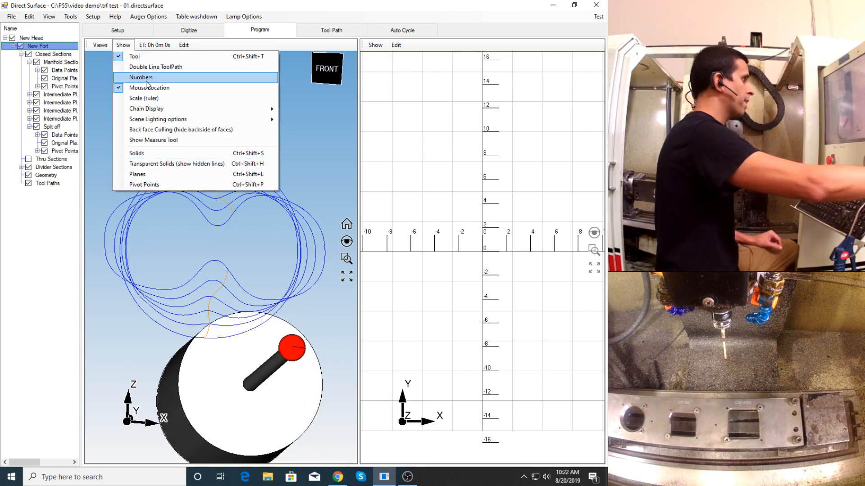
pyautogui.click(137, 56)
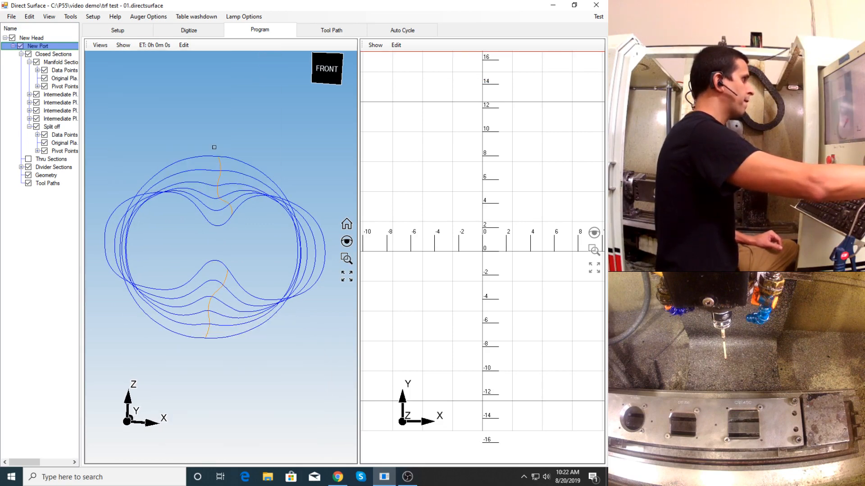
# - Open the Split off section in 2D, set editing to port dividers, and move both divider points to the section's narrow waist
pyautogui.click(219, 226)
pyautogui.click(395, 45)
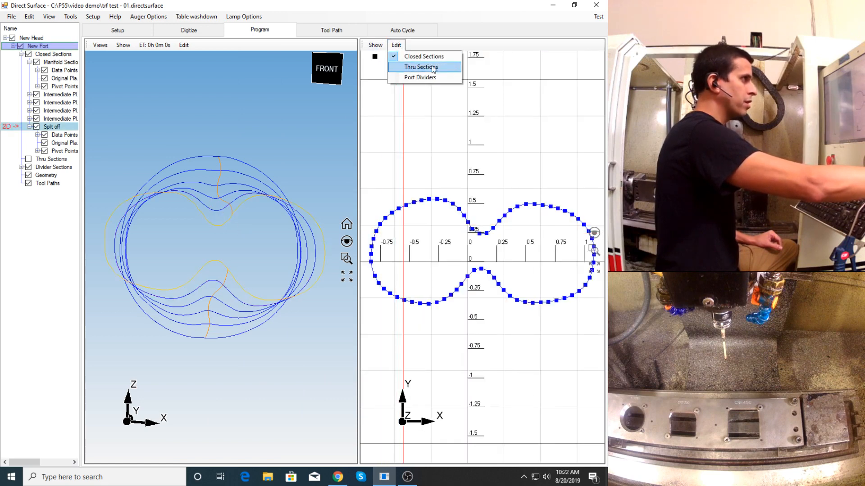
pyautogui.click(429, 79)
pyautogui.scroll(3, 473, 230)
pyautogui.moveTo(462, 215); pyautogui.dragTo(489, 237)
pyautogui.scroll(2, 478, 301)
pyautogui.moveTo(452, 321); pyautogui.dragTo(491, 296)
# - Move both divider points of the fourth intermediate section to its inward peaks, with the upper point at about X 0.11, Y 0.34
pyautogui.doubleClick(213, 281)
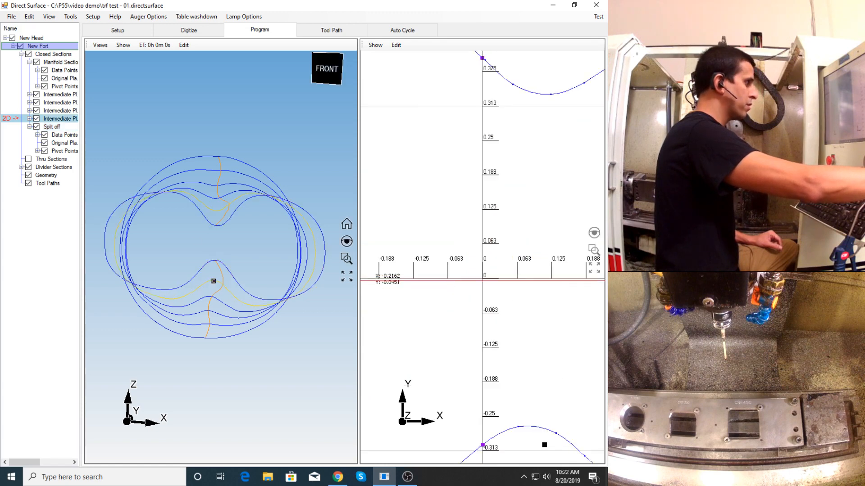
pyautogui.scroll(-3, 483, 384)
pyautogui.moveTo(485, 362); pyautogui.dragTo(510, 352)
pyautogui.moveTo(484, 143); pyautogui.dragTo(518, 162)
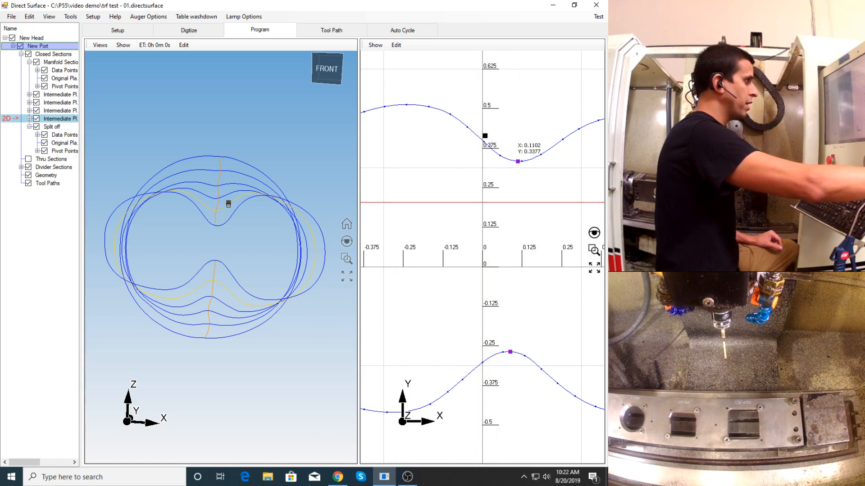
# - Move the upper and lower divider points of the third intermediate section onto the inward peaks of its curve
pyautogui.doubleClick(212, 296)
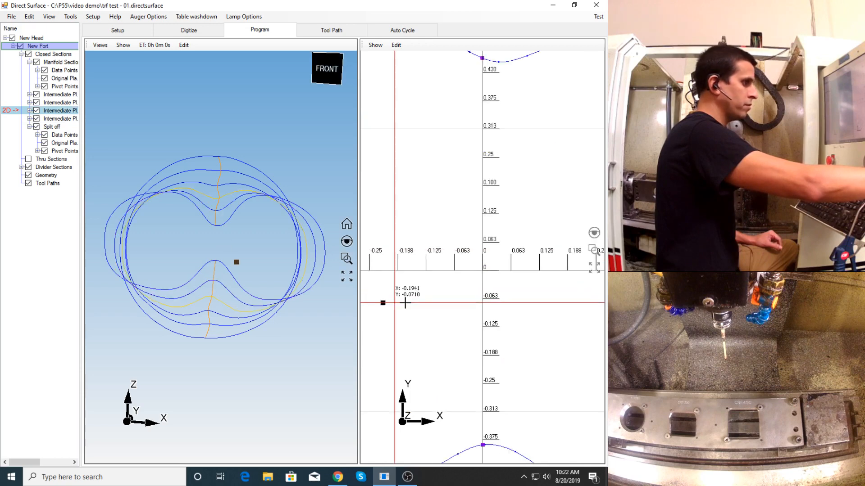
pyautogui.moveTo(483, 445); pyautogui.dragTo(490, 444)
pyautogui.moveTo(482, 58); pyautogui.dragTo(495, 61)
pyautogui.moveTo(223, 242); pyautogui.dragTo(223, 239, button='middle')
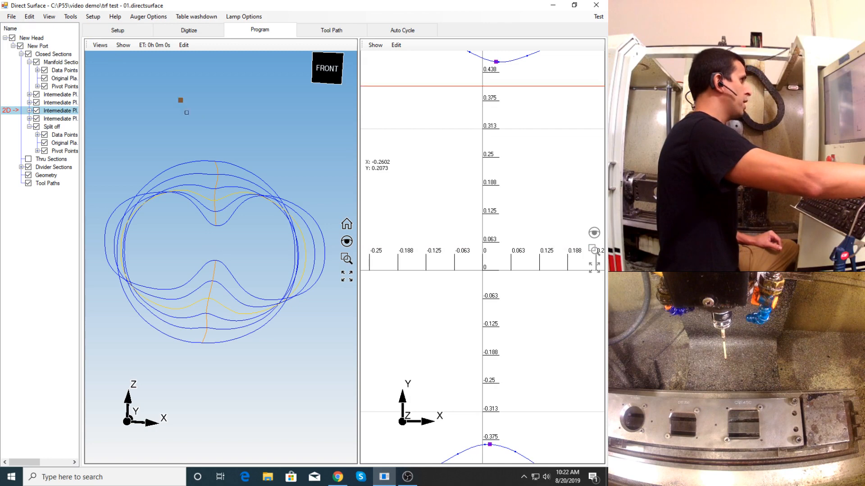
pyautogui.scroll(-8, 471, 265)
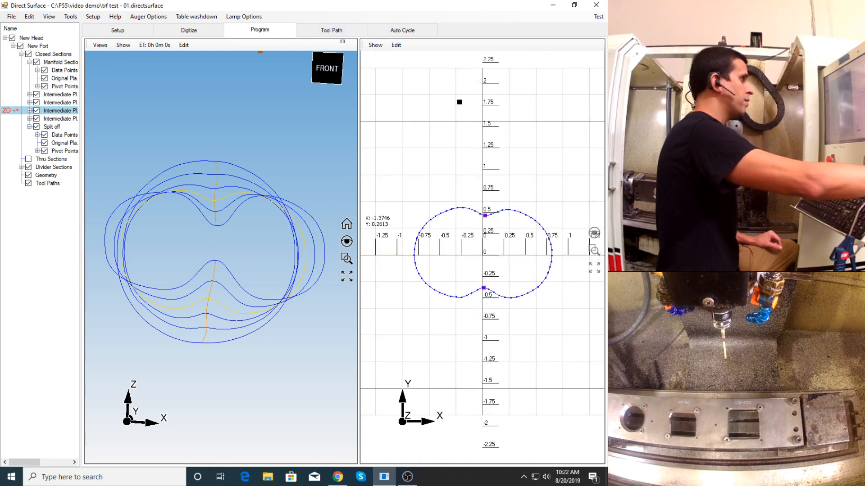
# - Set 2D editing back to closed sections and examine the adjusted divider lines in 3D
pyautogui.click(396, 45)
pyautogui.click(424, 59)
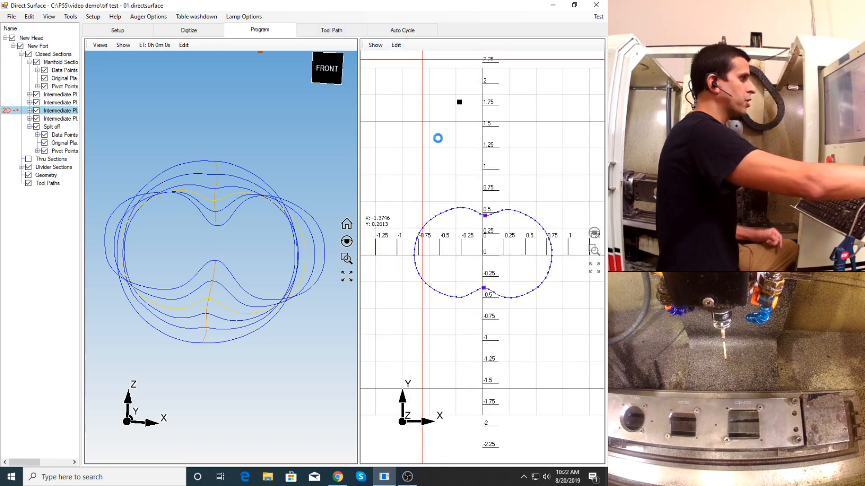
pyautogui.scroll(2, 221, 249)
pyautogui.moveTo(221, 249)
pyautogui.mouseDown(button='middle')
pyautogui.moveTo(223, 242)
pyautogui.moveTo(224, 261)
pyautogui.mouseUp(button='middle')
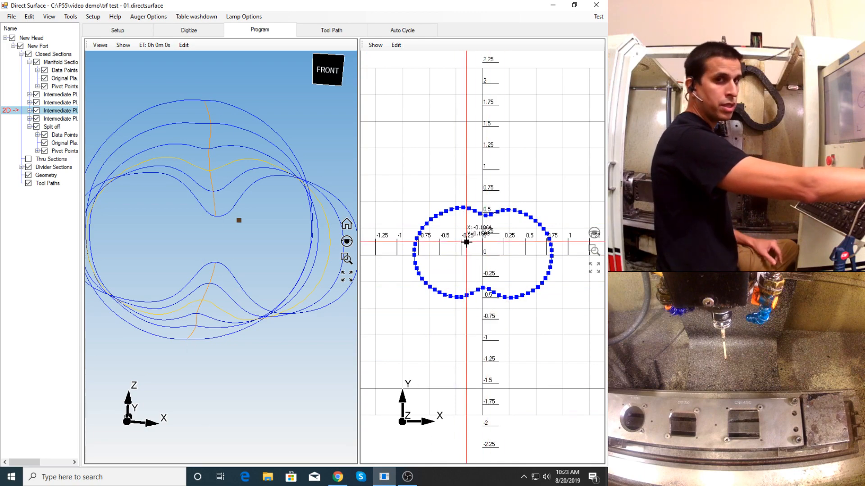
pyautogui.moveTo(264, 244); pyautogui.dragTo(189, 205, button='middle')
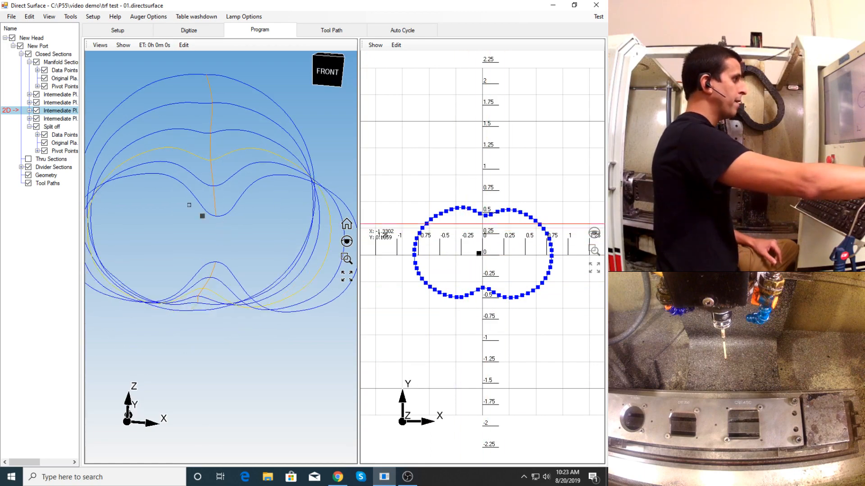
# - Collapse the Manifold and Split off sections in the tree and create segmented ports from the divider sections
pyautogui.click(29, 62)
pyautogui.click(30, 102)
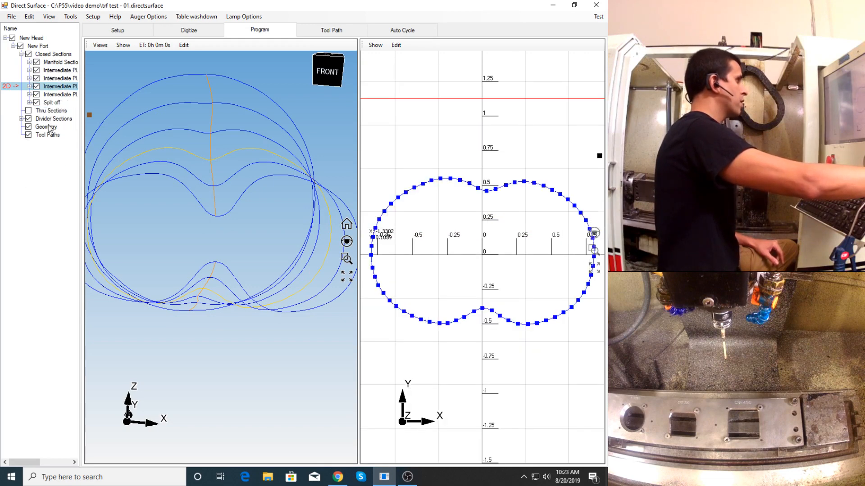
pyautogui.click(48, 119)
pyautogui.rightClick(47, 122)
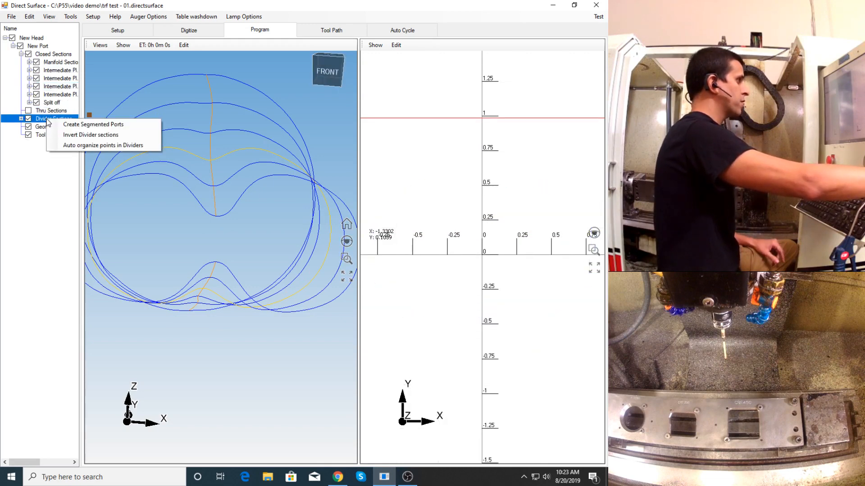
pyautogui.click(90, 130)
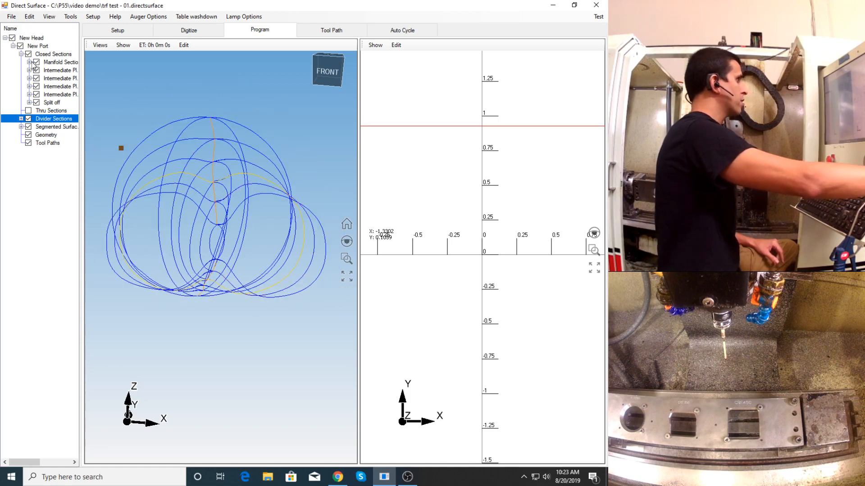
# - Hide and collapse the closed sections, and toggle the two segmented ports to examine each one's curves separately
pyautogui.click(28, 54)
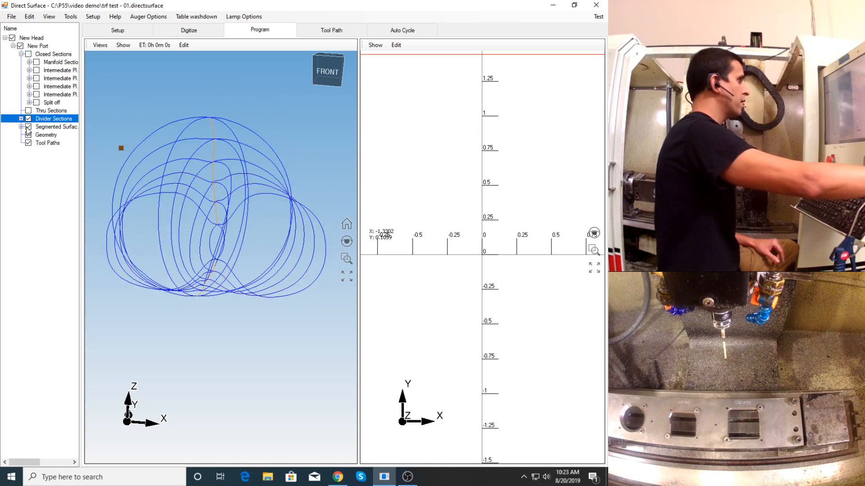
pyautogui.click(21, 127)
pyautogui.click(37, 143)
pyautogui.moveTo(196, 190); pyautogui.dragTo(191, 189, button='middle')
pyautogui.click(36, 143)
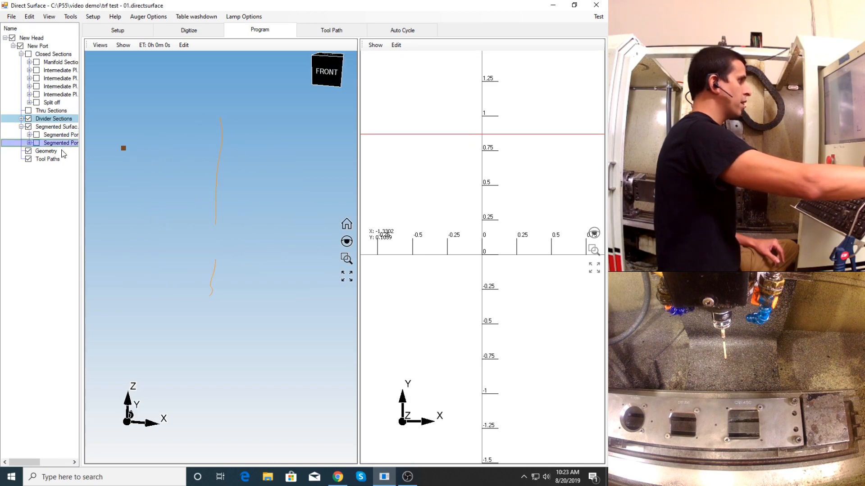
pyautogui.click(37, 143)
pyautogui.scroll(-4, 210, 198)
pyautogui.scroll(2, 208, 217)
pyautogui.moveTo(208, 217)
pyautogui.mouseDown(button='middle')
pyautogui.moveTo(204, 244)
pyautogui.moveTo(202, 224)
pyautogui.mouseUp(button='middle')
pyautogui.click(37, 134)
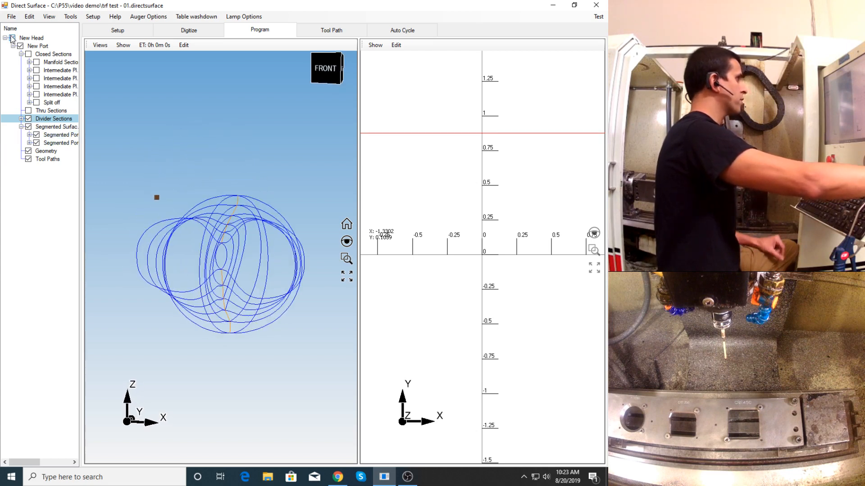
pyautogui.click(21, 54)
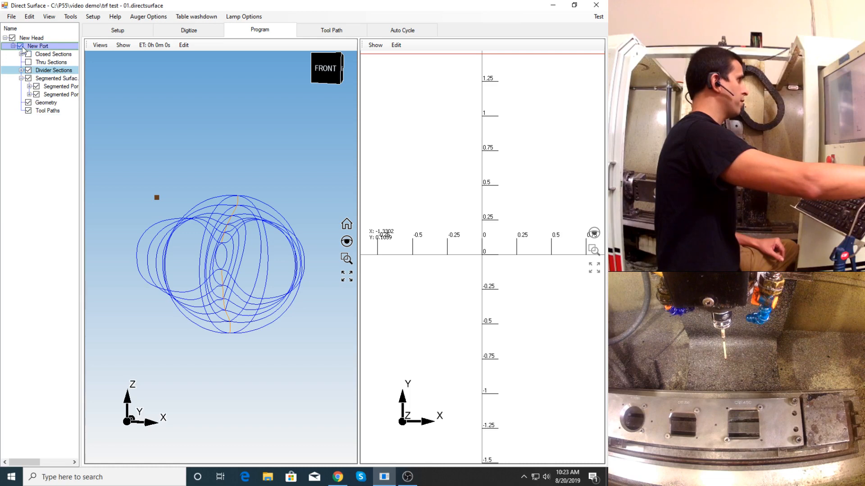
# - Hide the original port and add a second port to New Head, acknowledging the selected fixture
pyautogui.click(21, 46)
pyautogui.rightClick(35, 40)
pyautogui.click(49, 42)
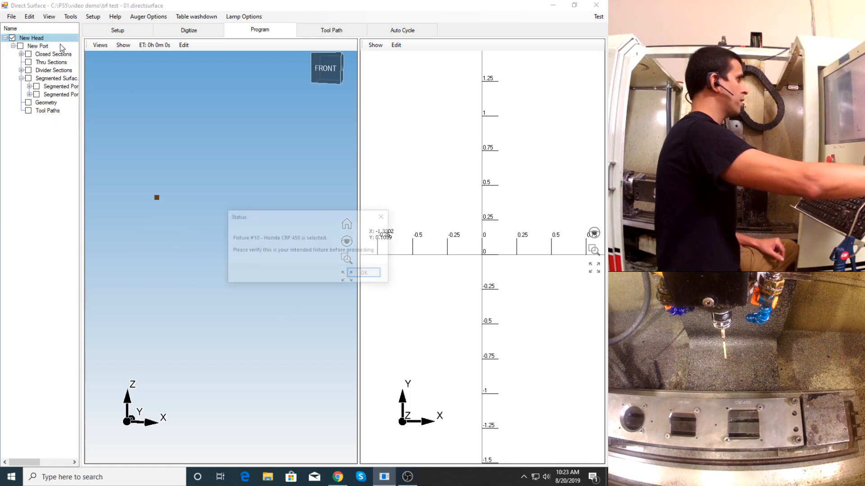
pyautogui.click(381, 273)
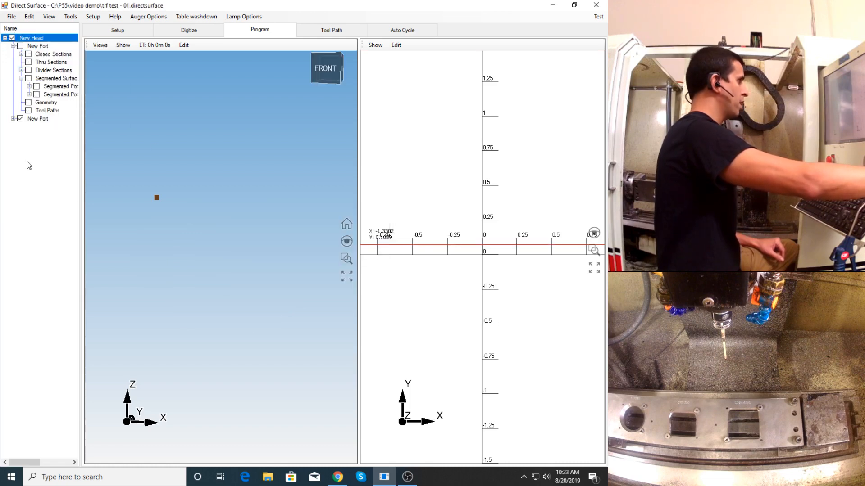
# - Rename the newly added port as Right port
pyautogui.click(35, 119)
pyautogui.click(35, 120)
pyautogui.write('Righ')
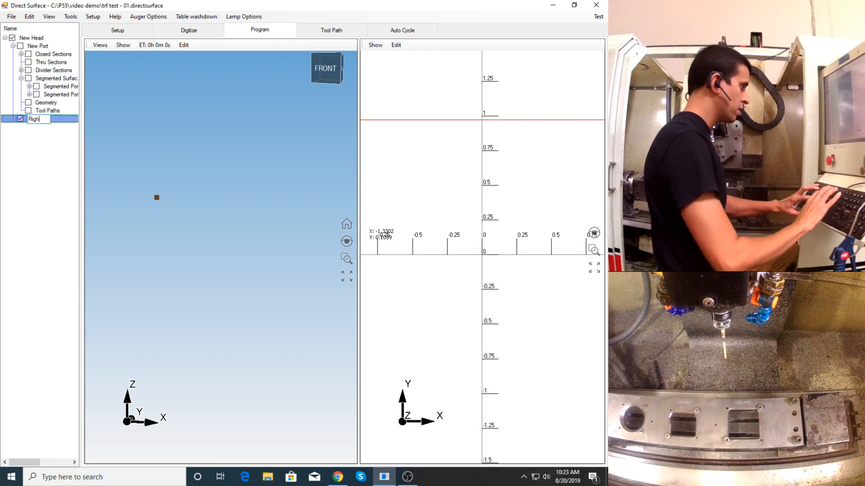
pyautogui.write('t port')
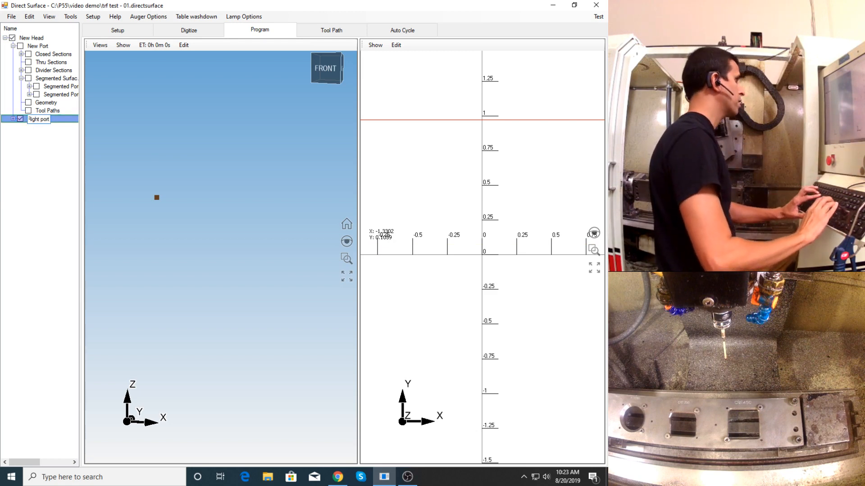
pyautogui.press('Return')
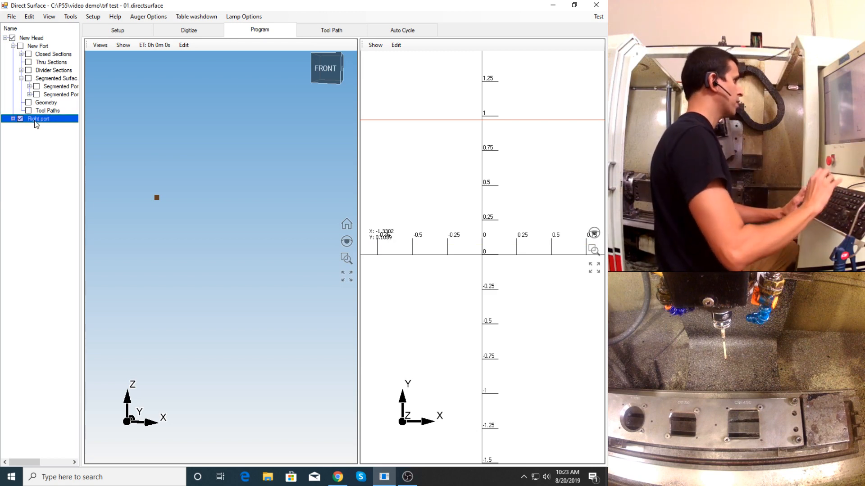
# - Show the first segmented port in top view, copy it into Right port's closed sections and hide the original segmented port
pyautogui.click(37, 87)
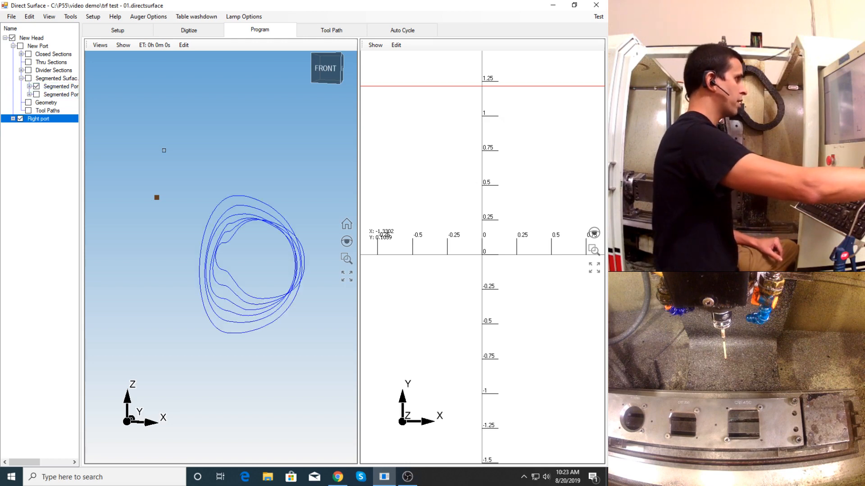
pyautogui.moveTo(298, 185); pyautogui.dragTo(274, 207, button='middle')
pyautogui.click(331, 62)
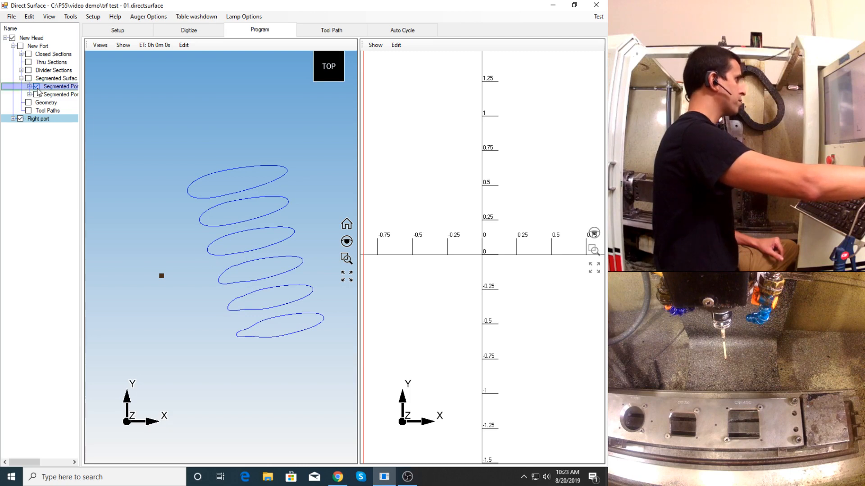
pyautogui.click(55, 86)
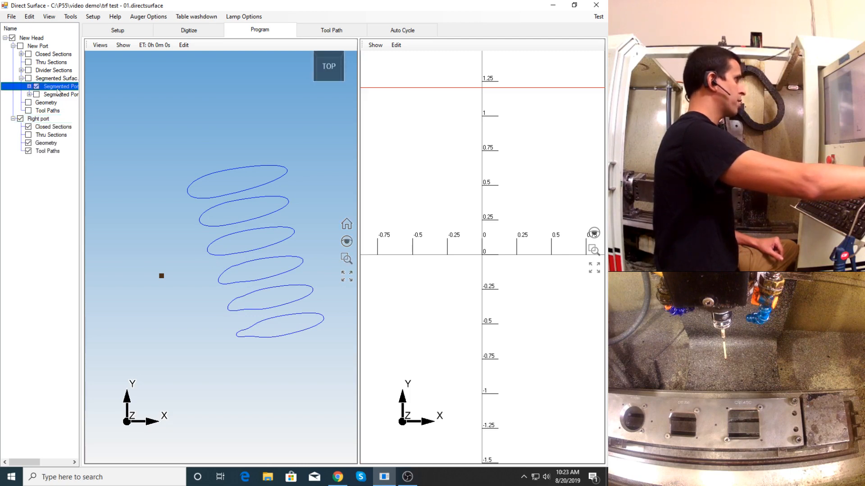
pyautogui.moveTo(59, 98); pyautogui.dragTo(56, 125)
pyautogui.click(73, 112)
pyautogui.click(36, 86)
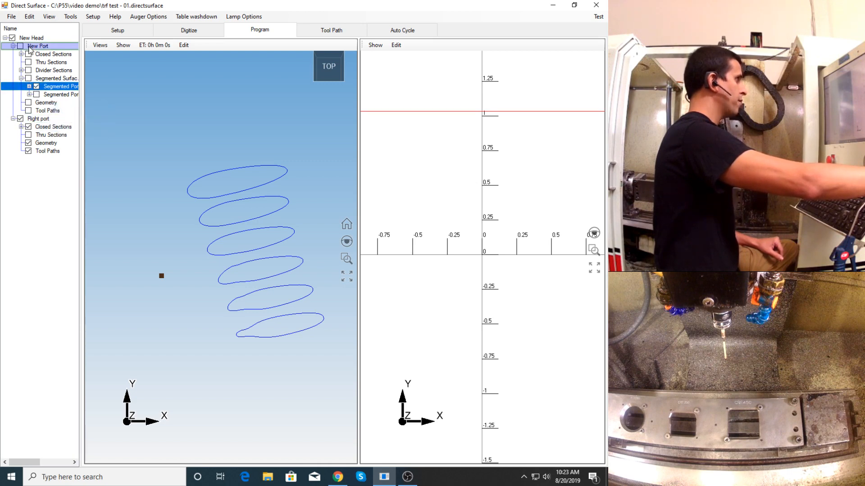
# - Collapse the segmented surfaces, list Right port's closed sections and examine the first one in 2D
pyautogui.click(21, 78)
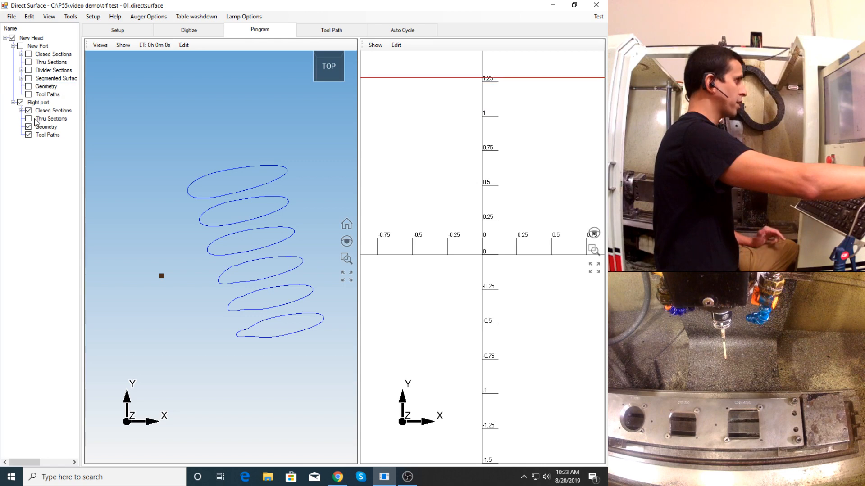
pyautogui.click(21, 110)
pyautogui.click(59, 119)
pyautogui.scroll(-3, 272, 249)
pyautogui.scroll(3, 255, 266)
pyautogui.scroll(-2, 256, 260)
pyautogui.scroll(-2, 477, 249)
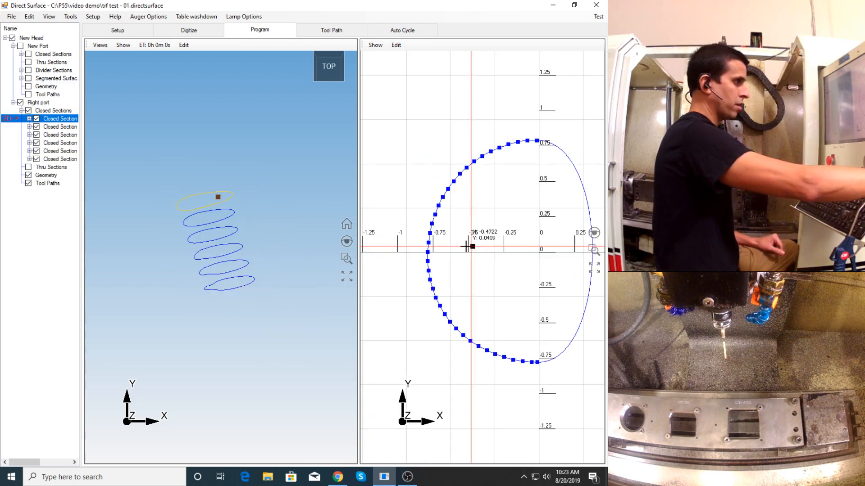
pyautogui.scroll(-2, 544, 262)
pyautogui.scroll(4, 224, 284)
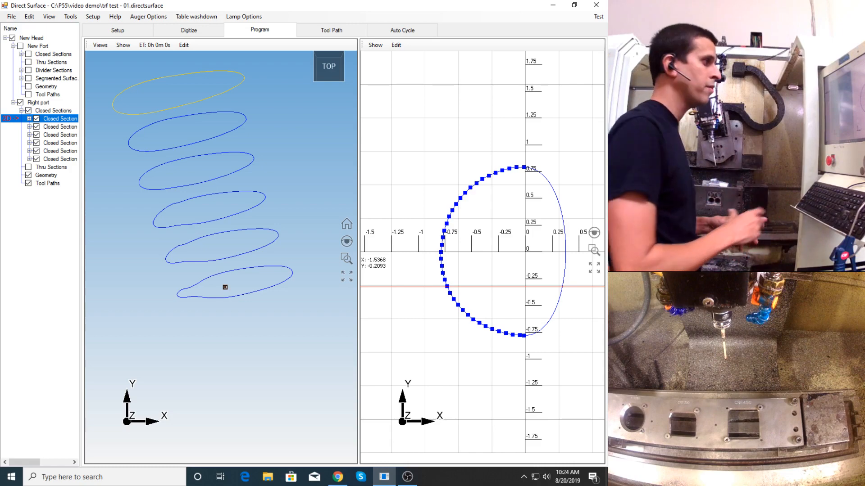
# - Open Right port's last closed section in 2D and replace its pointed divider side with a mouse-drawn arc of about 0.43 radius
pyautogui.doubleClick(228, 299)
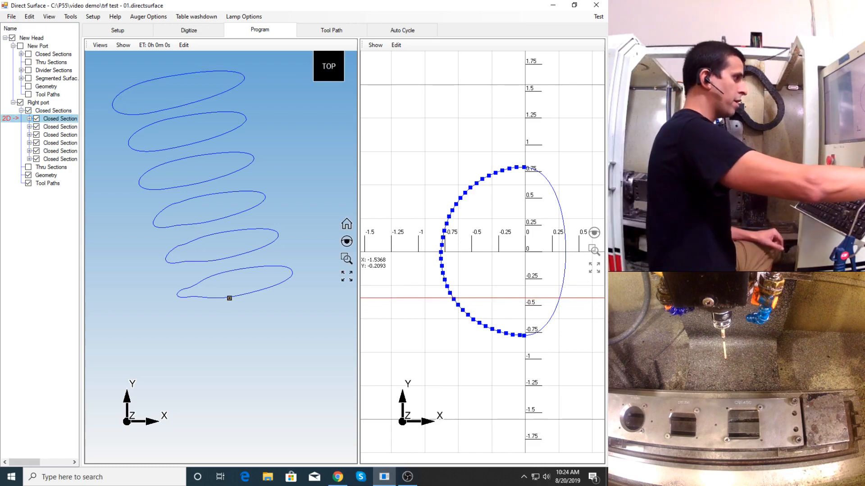
pyautogui.scroll(-3, 494, 278)
pyautogui.scroll(3, 549, 268)
pyautogui.scroll(2, 550, 268)
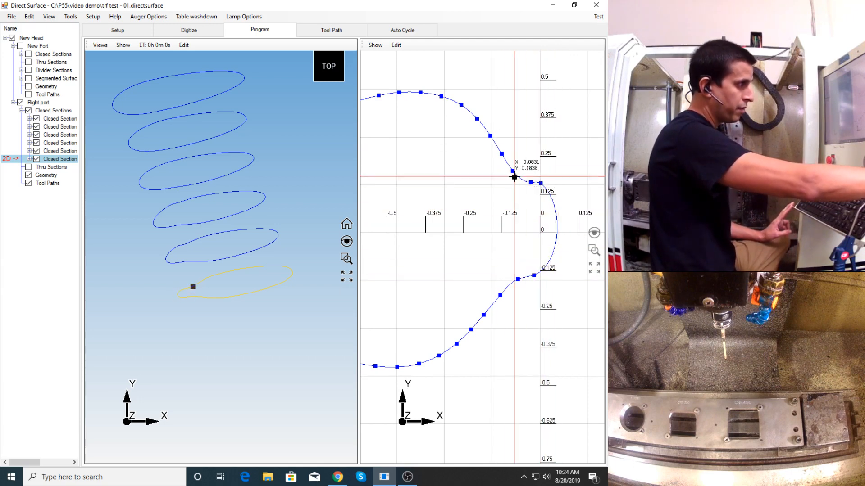
pyautogui.click(501, 154)
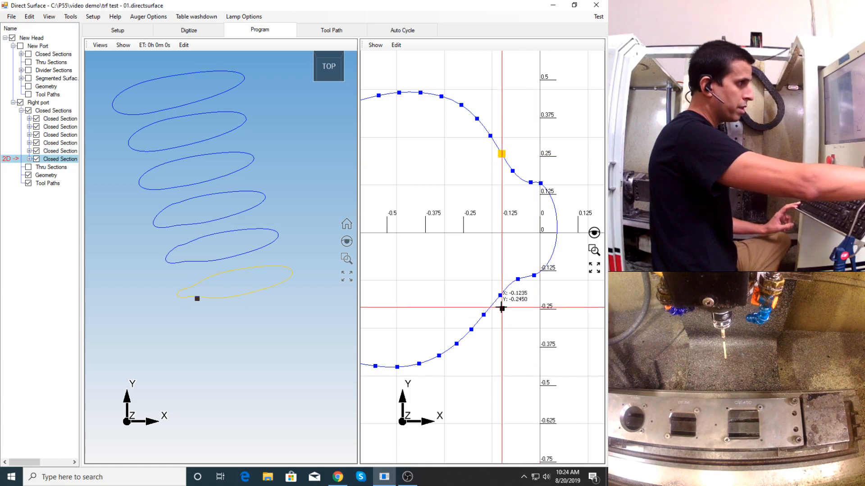
pyautogui.rightClick(500, 296)
pyautogui.click(518, 310)
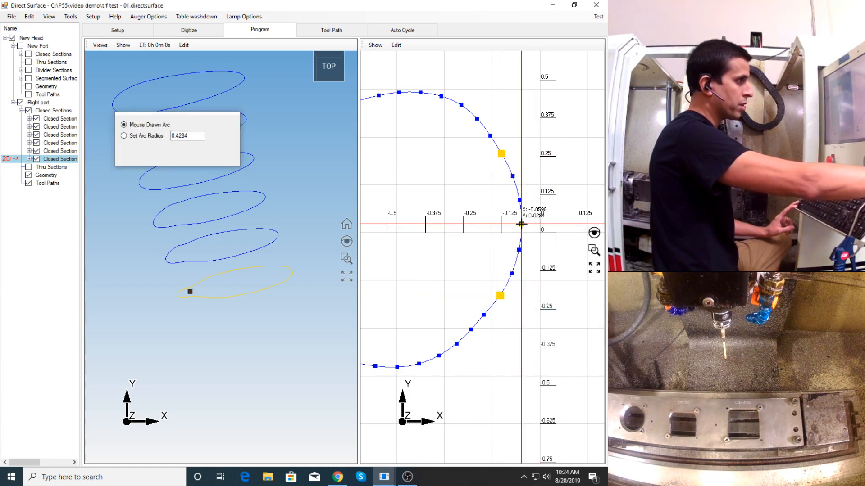
pyautogui.click(522, 224)
# - Open Right port's fifth closed section in 2D and make a straight line between the two corner points of its divider side
pyautogui.click(204, 261)
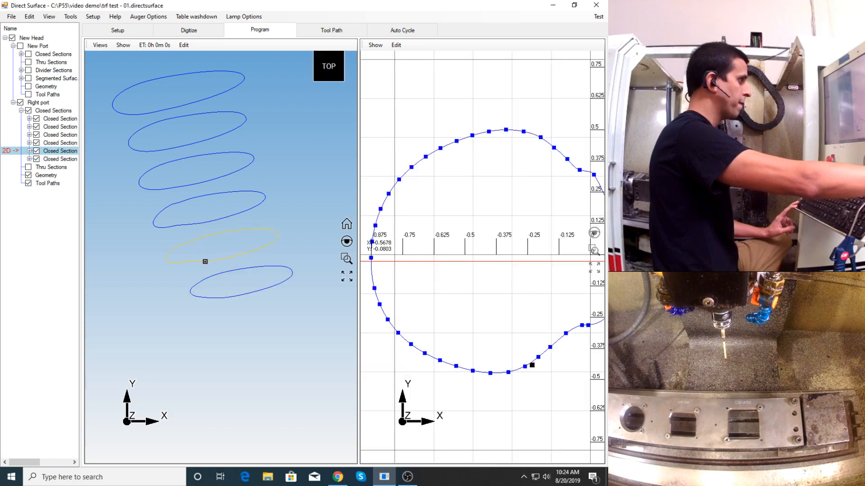
pyautogui.scroll(-3, 556, 253)
pyautogui.scroll(2, 562, 261)
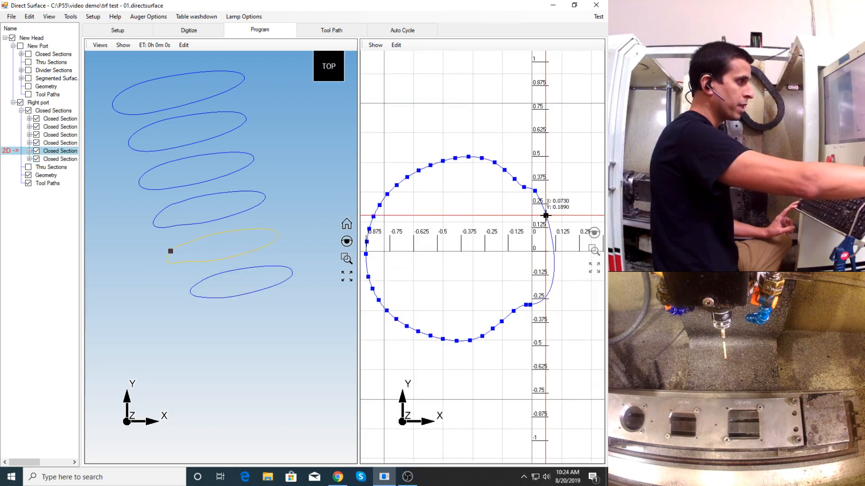
pyautogui.click(524, 187)
pyautogui.click(525, 305)
pyautogui.rightClick(525, 305)
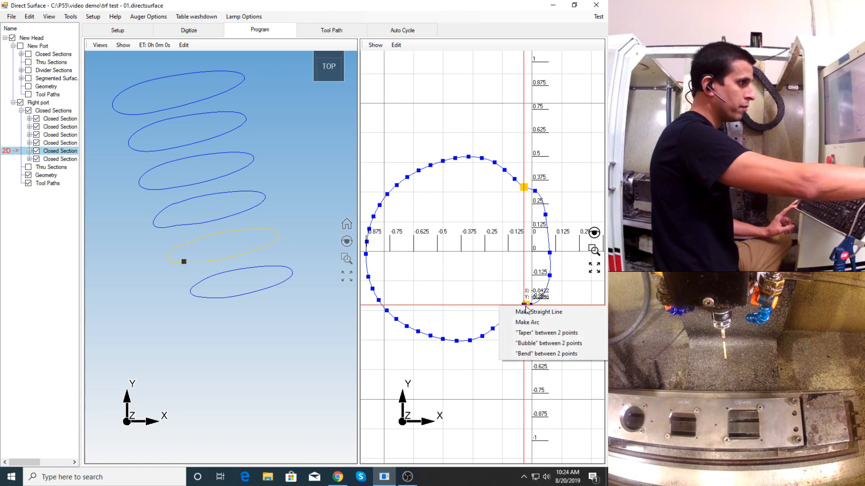
pyautogui.click(545, 312)
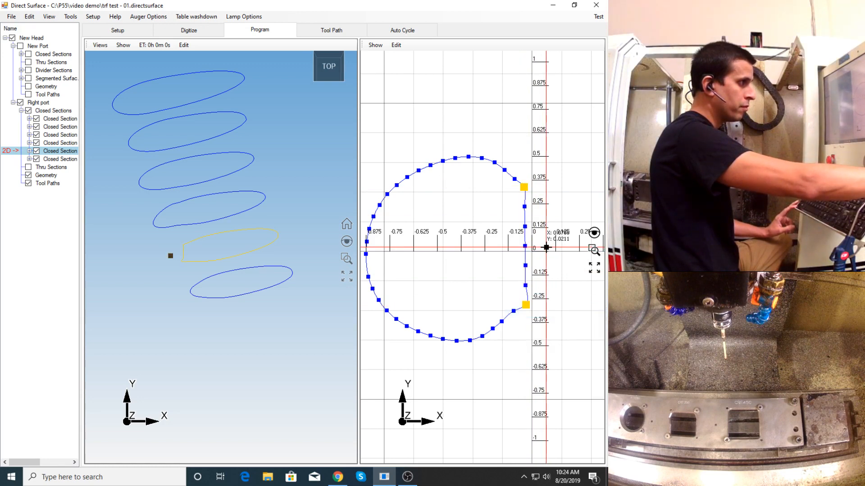
pyautogui.click(547, 247)
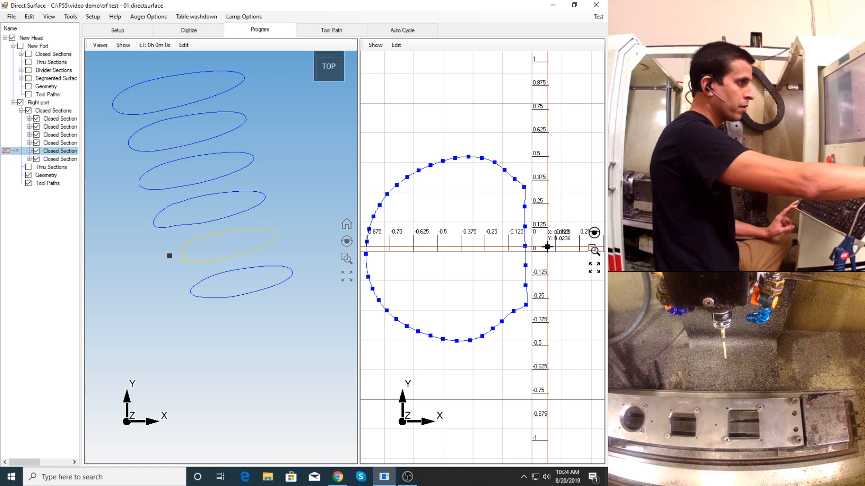
# - Straighten the fifth section's divider side again, extending the straight line to the next pair of outer points
pyautogui.click(523, 186)
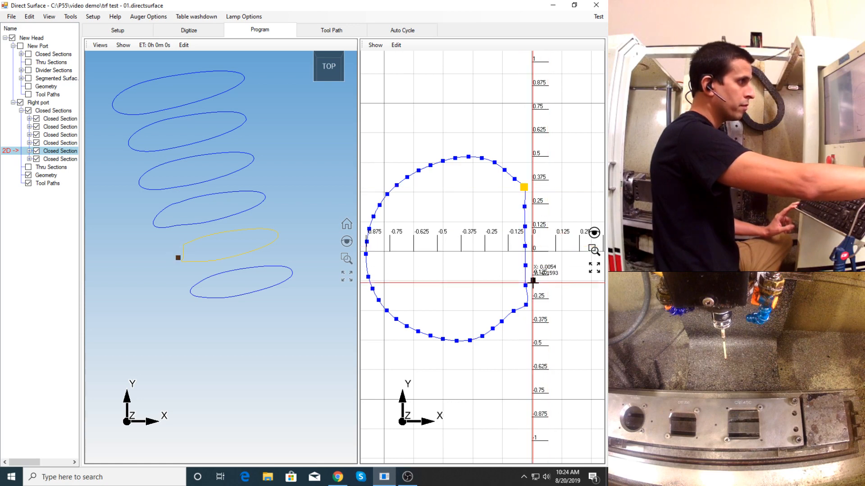
pyautogui.rightClick(525, 305)
pyautogui.click(533, 308)
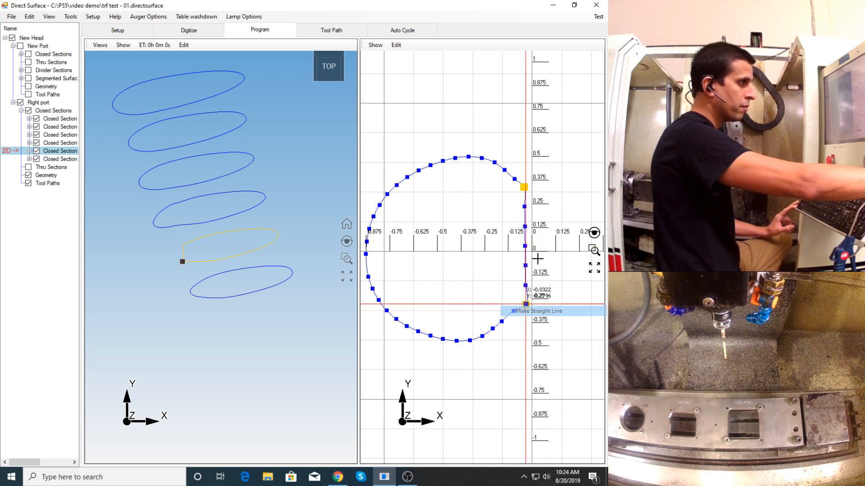
pyautogui.click(538, 255)
pyautogui.moveTo(515, 171); pyautogui.dragTo(515, 316)
pyautogui.rightClick(515, 311)
pyautogui.click(536, 316)
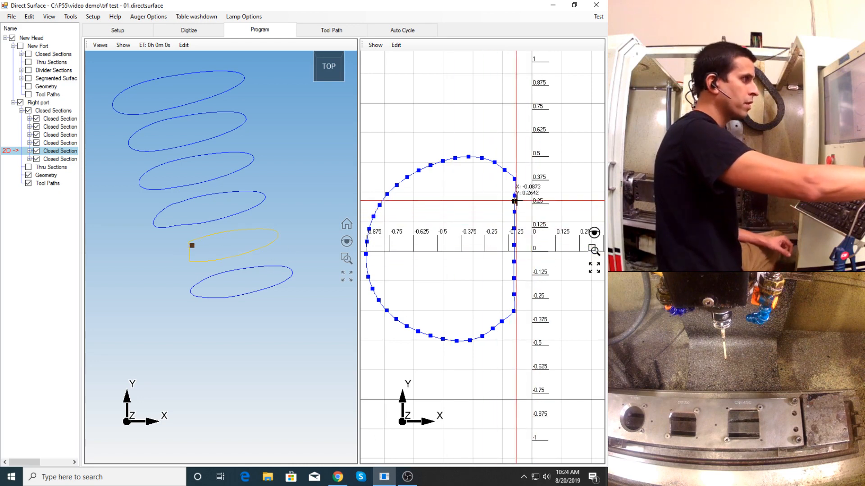
# - Move the points of the fifth section's straight side outward one by one to form a gentle curve
pyautogui.moveTo(515, 196); pyautogui.dragTo(527, 228)
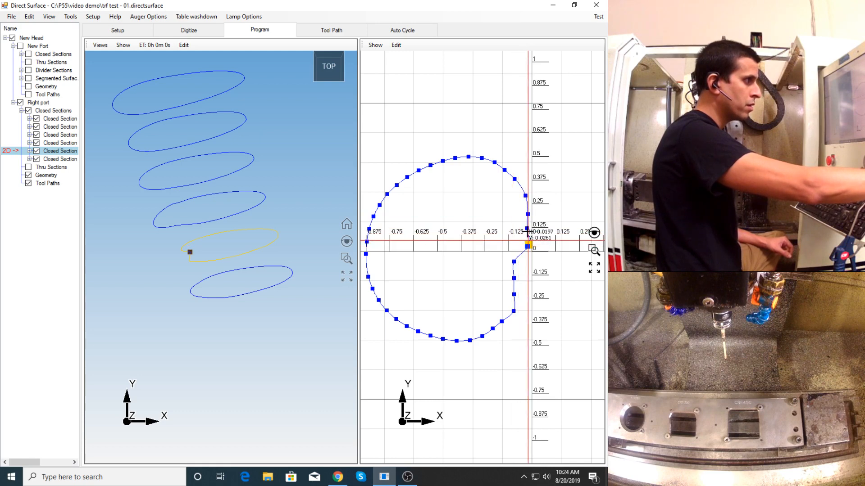
pyautogui.moveTo(526, 262); pyautogui.dragTo(524, 294)
pyautogui.scroll(4, 532, 243)
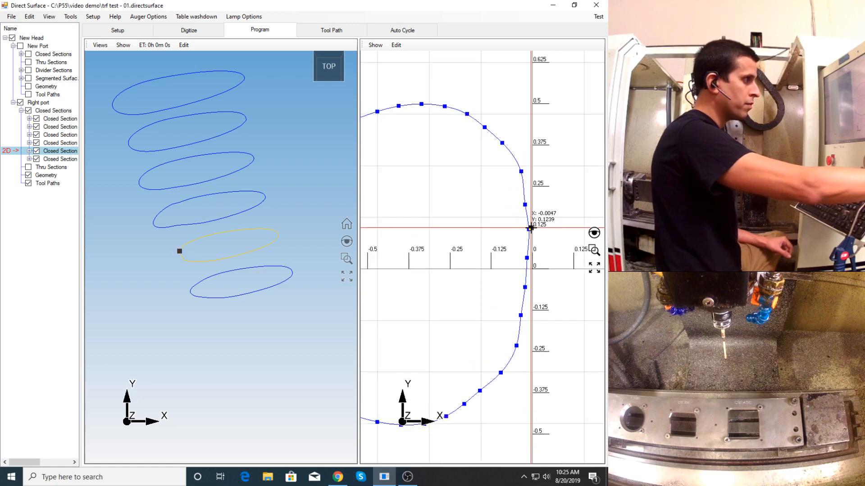
pyautogui.moveTo(525, 267); pyautogui.dragTo(527, 267)
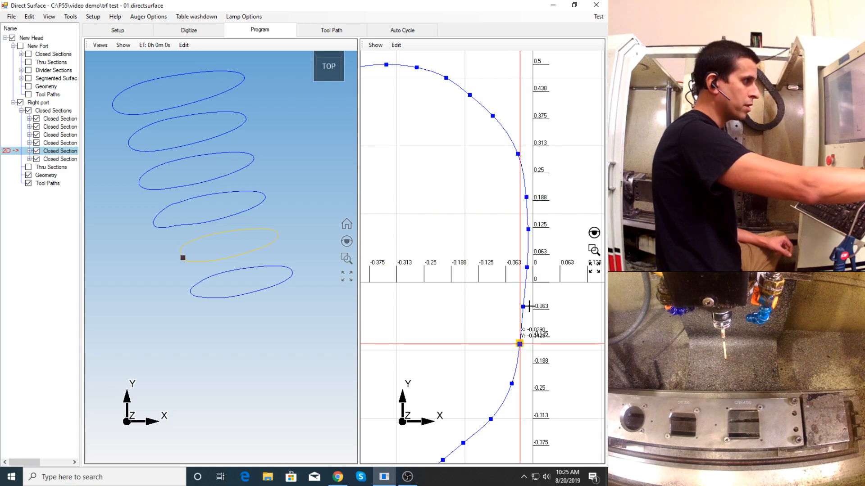
pyautogui.scroll(-6, 512, 303)
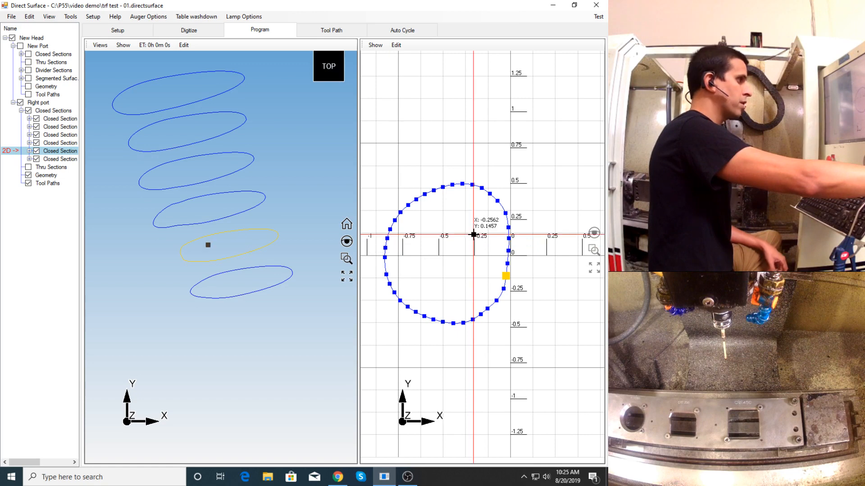
# - Move the fifth section's divider-side points farther outward and smooth the upper ones into a rounder bulge
pyautogui.moveTo(495, 226); pyautogui.dragTo(512, 261)
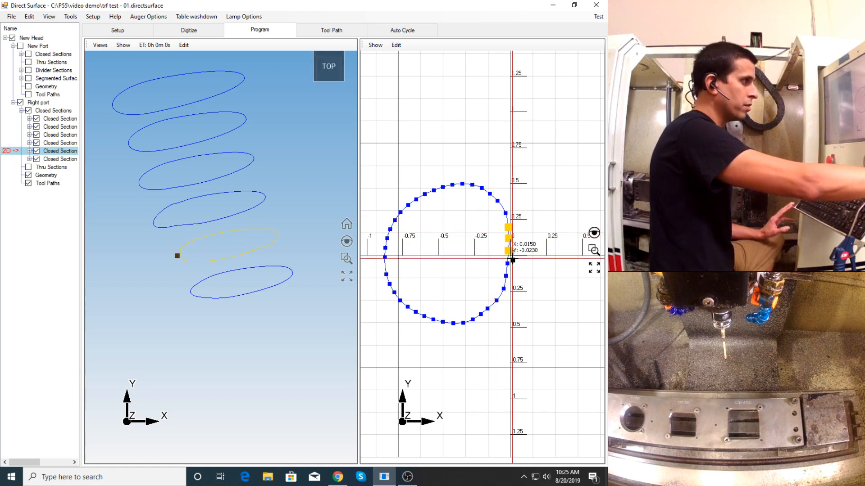
pyautogui.click(505, 211)
pyautogui.moveTo(507, 210); pyautogui.dragTo(510, 208)
pyautogui.moveTo(508, 264); pyautogui.dragTo(508, 291)
pyautogui.moveTo(515, 250); pyautogui.dragTo(520, 268)
pyautogui.scroll(2, 518, 242)
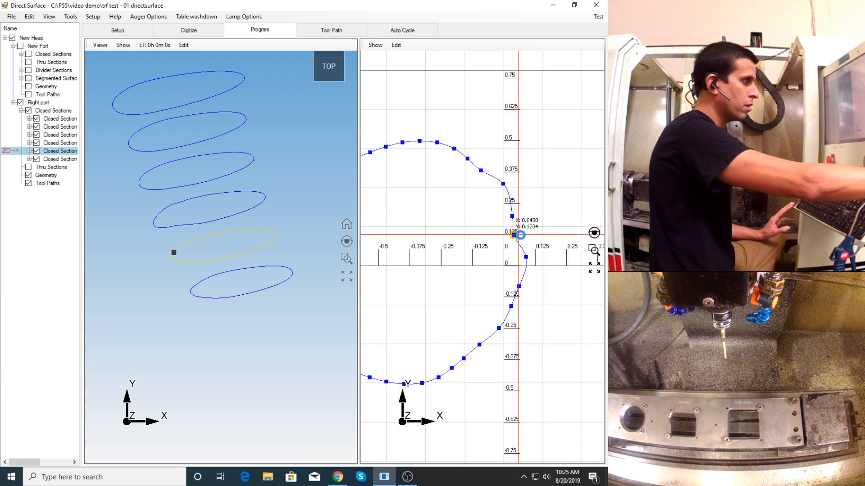
pyautogui.click(516, 227)
pyautogui.moveTo(513, 216); pyautogui.dragTo(498, 185)
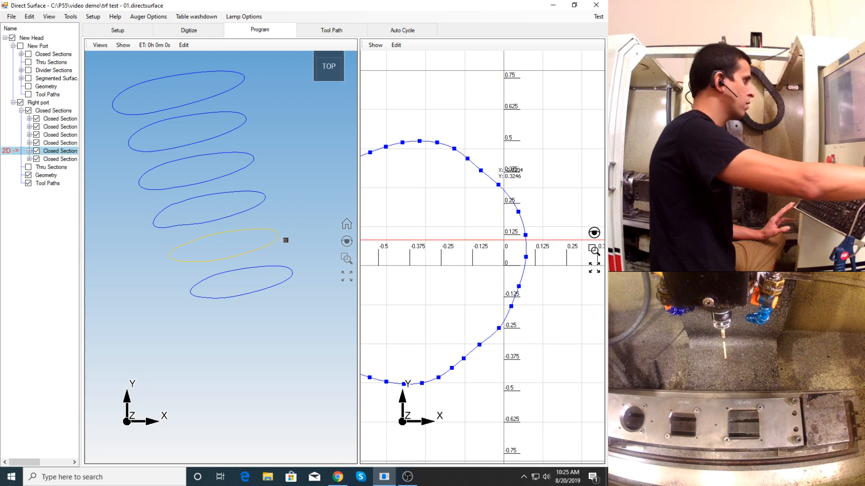
# - Examine Right port's reshaped sections in 3D and open the Digitize workspace
pyautogui.scroll(-2, 218, 261)
pyautogui.moveTo(221, 258)
pyautogui.mouseDown(button='middle')
pyautogui.moveTo(224, 251)
pyautogui.moveTo(225, 259)
pyautogui.mouseUp(button='middle')
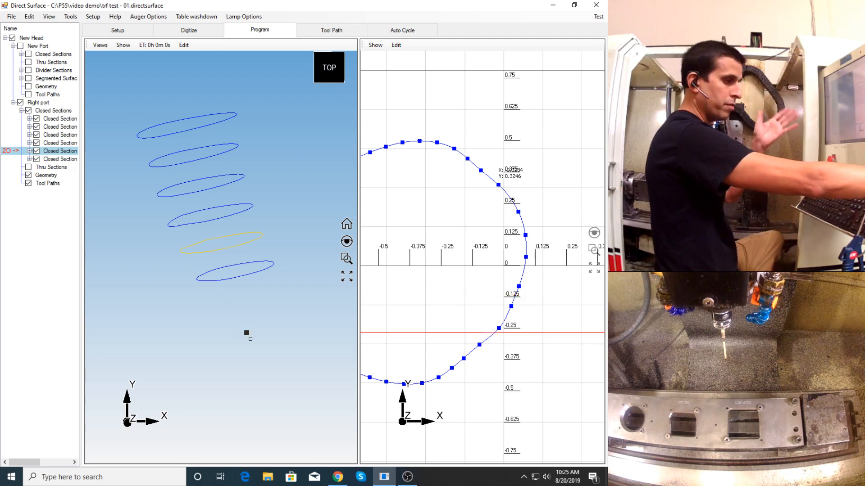
pyautogui.click(407, 477)
pyautogui.click(262, 335)
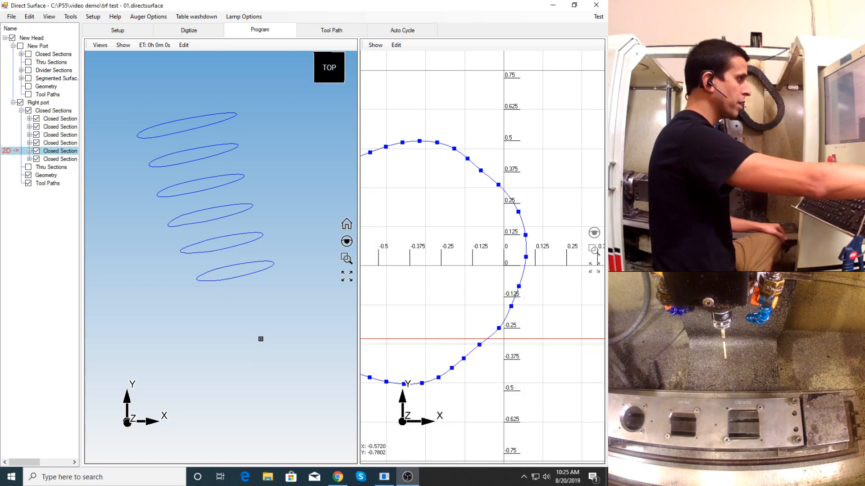
pyautogui.scroll(-3, 240, 275)
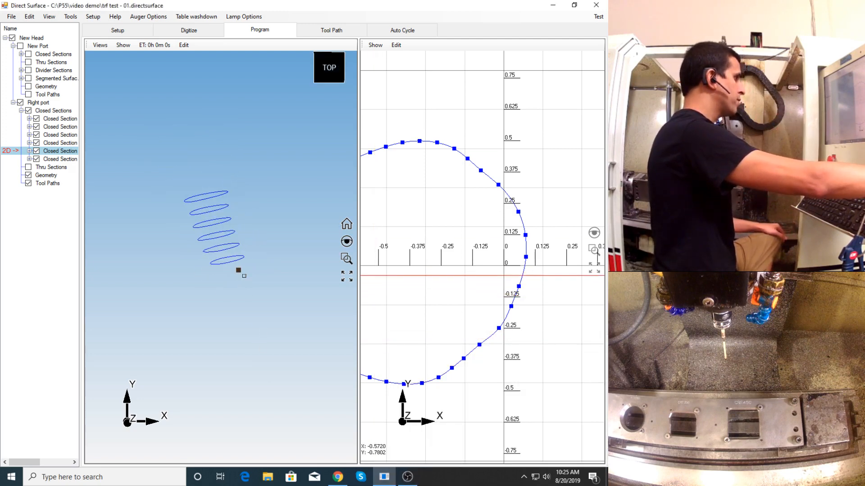
pyautogui.click(183, 30)
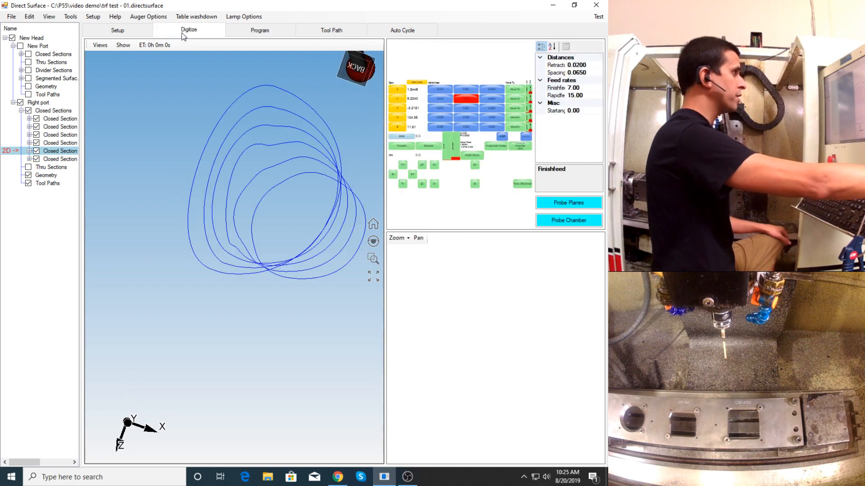
# - Orbit to a side view of Right port's sections and turn on the display of their planes
pyautogui.moveTo(276, 257); pyautogui.dragTo(292, 225, button='middle')
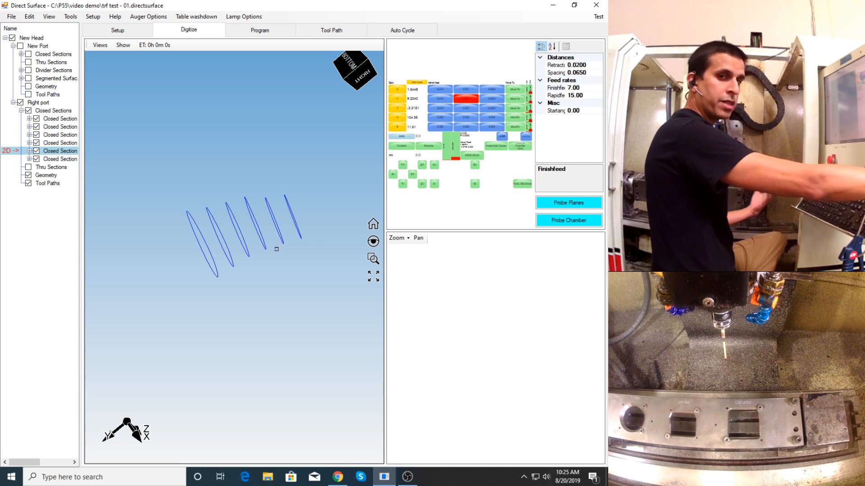
pyautogui.click(123, 45)
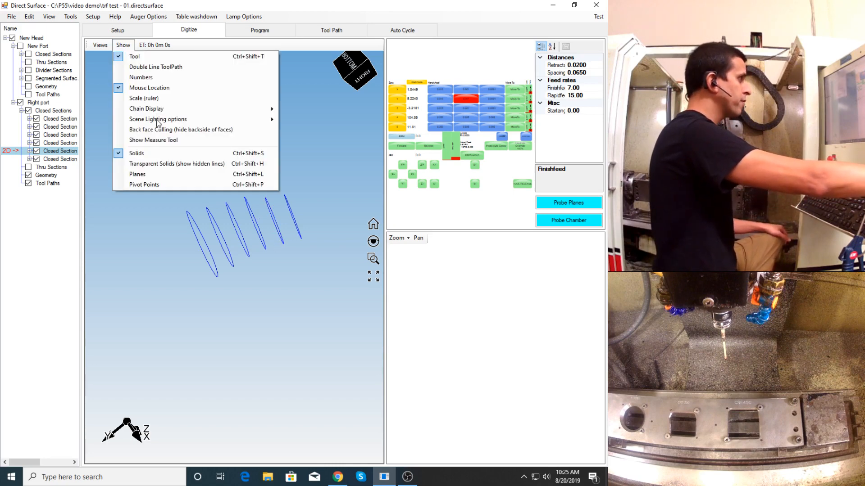
pyautogui.click(165, 175)
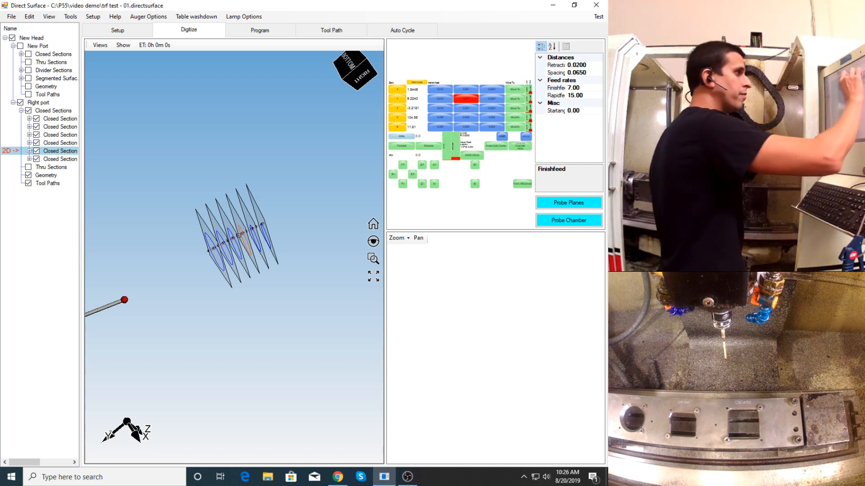
# - Rotate the machine's tilt axes, returning B to 0, and jog the probe in X, Y and Z to the first valve seat point
pyautogui.click(441, 118)
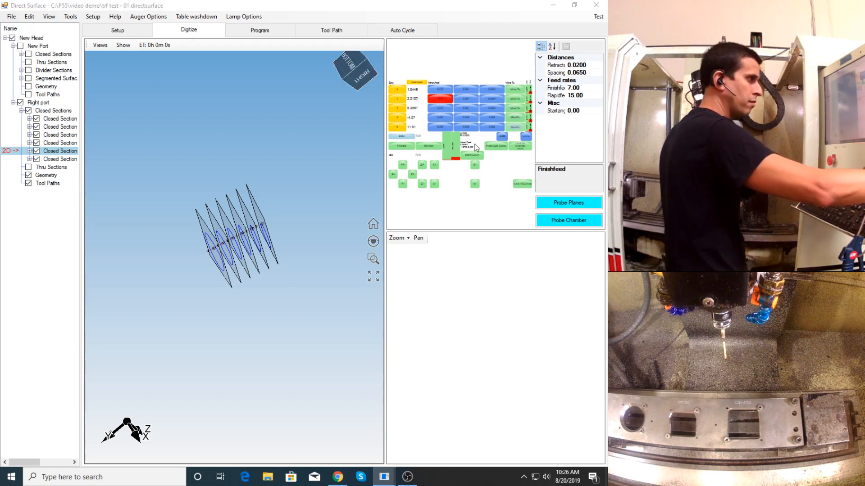
pyautogui.click(509, 129)
pyautogui.click(158, 186)
pyautogui.click(440, 90)
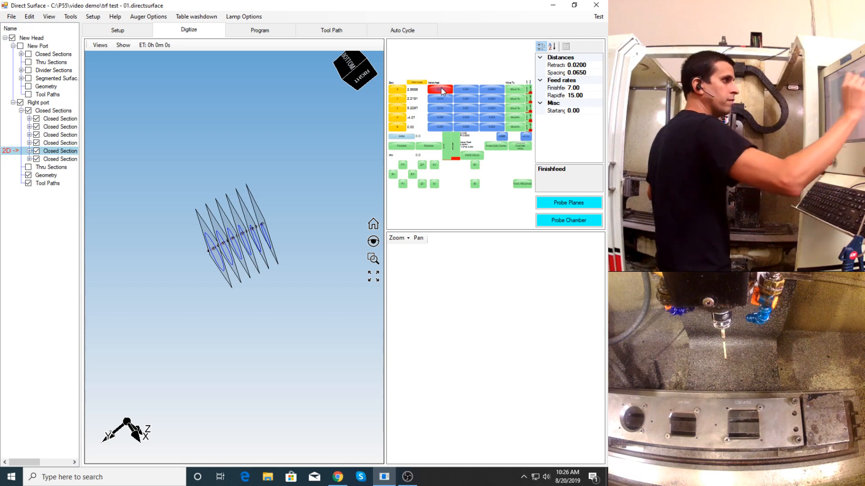
pyautogui.click(450, 109)
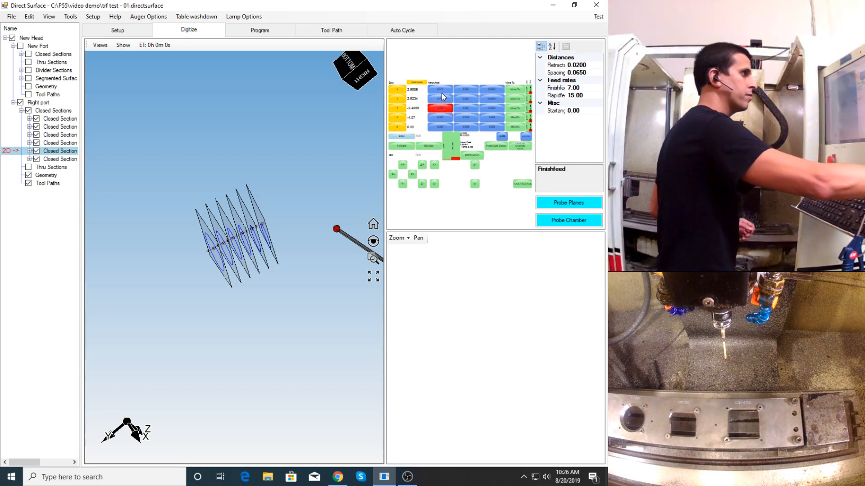
pyautogui.click(456, 92)
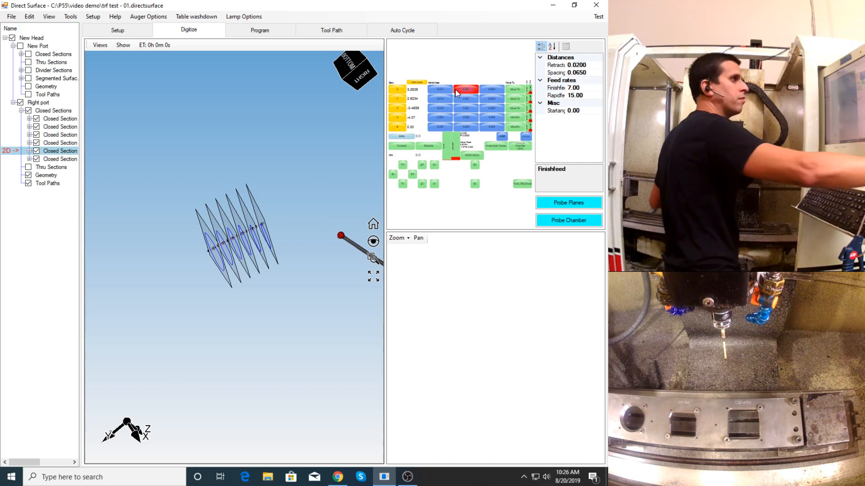
pyautogui.click(466, 100)
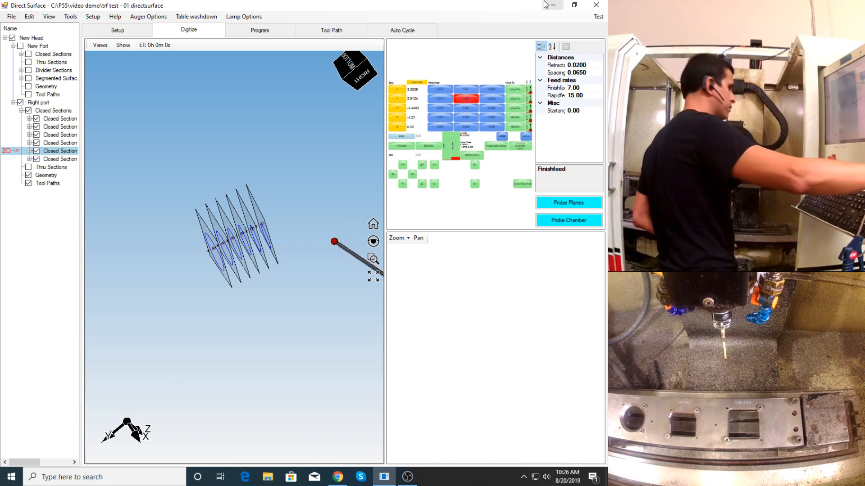
# - Add a new probing plane to Right port's closed sections and set its Point 1 to the probe's current location
pyautogui.click(13, 46)
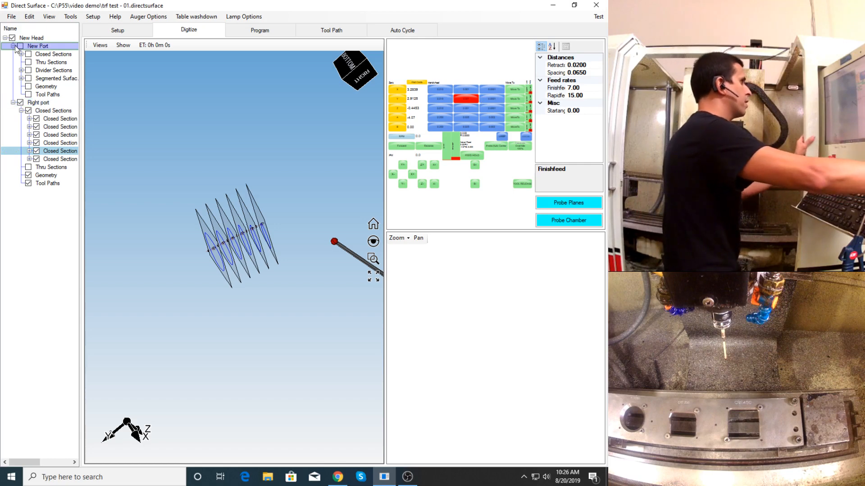
pyautogui.rightClick(44, 63)
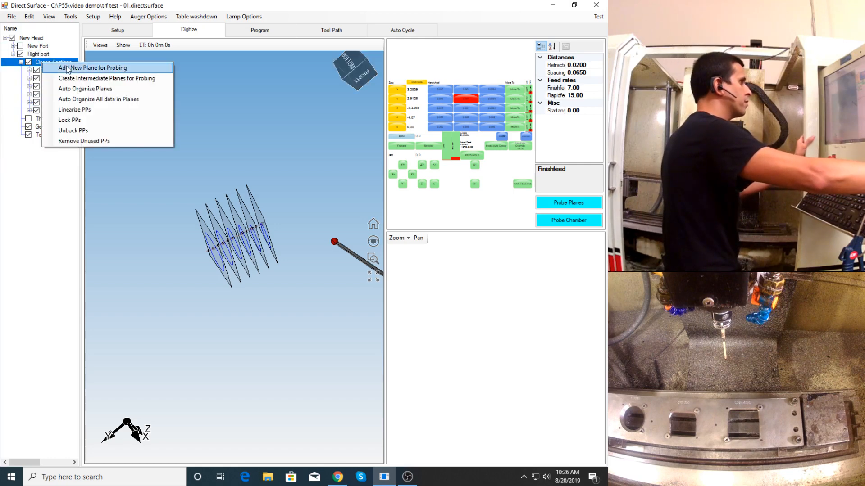
pyautogui.click(69, 69)
pyautogui.click(331, 268)
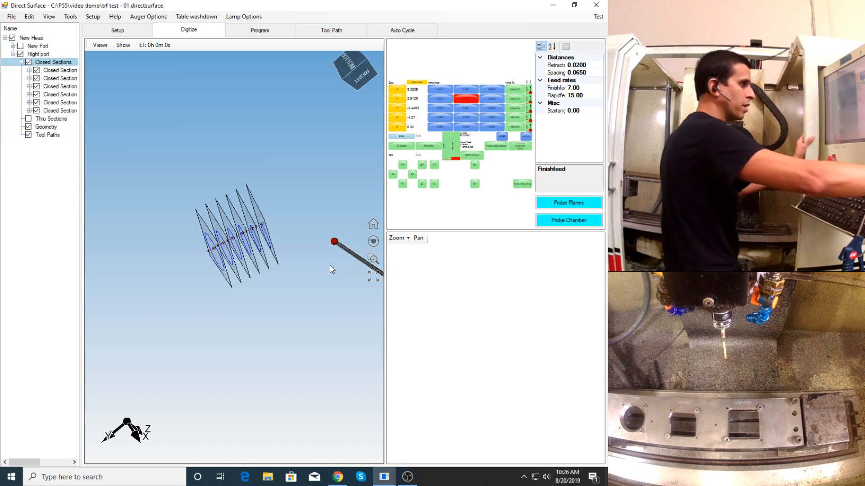
pyautogui.click(325, 267)
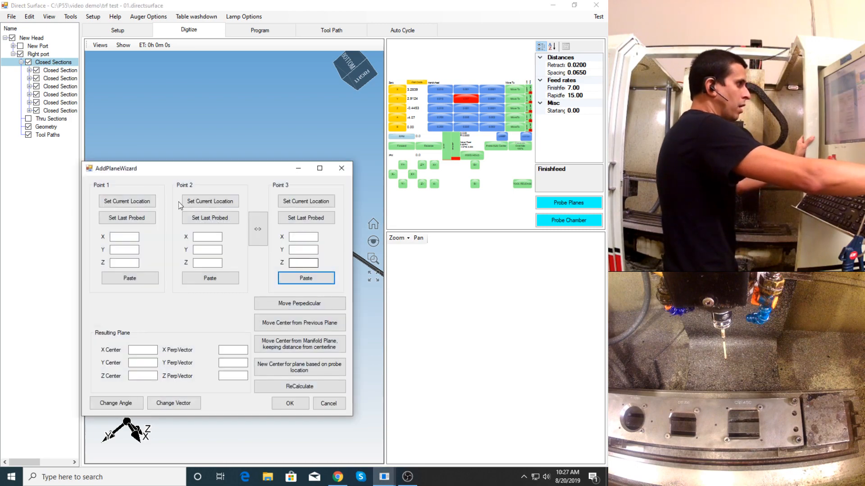
pyautogui.click(136, 202)
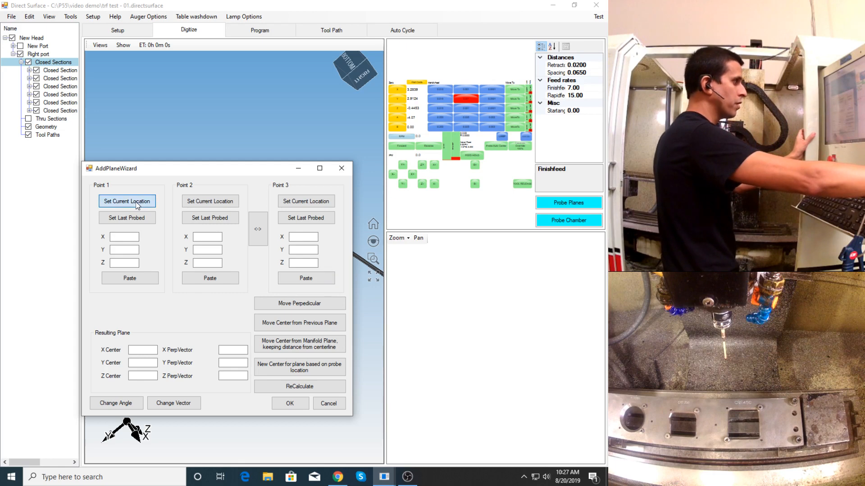
pyautogui.moveTo(184, 168); pyautogui.dragTo(288, 197)
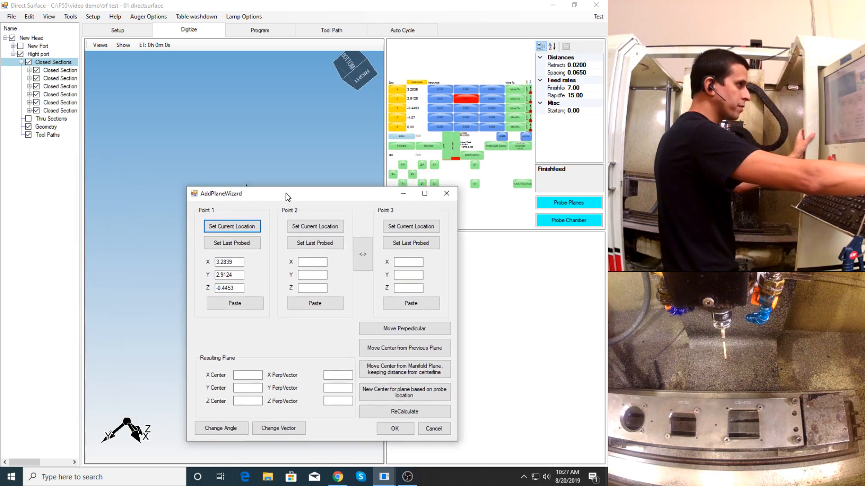
# - Jog the probe along X across the valve seat and set Point 2 to its current location
pyautogui.click(466, 90)
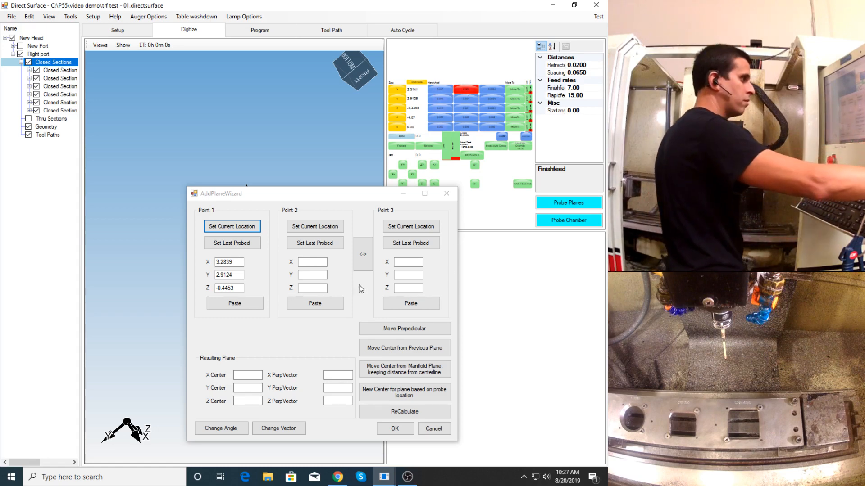
pyautogui.click(331, 227)
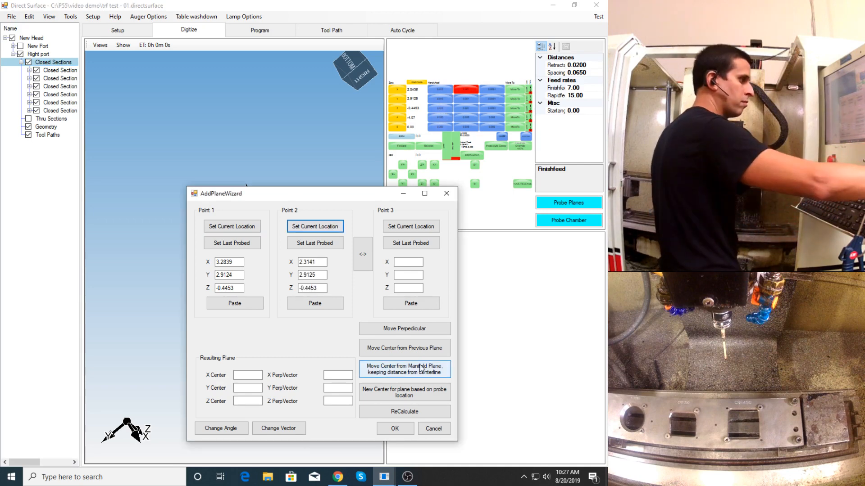
pyautogui.click(407, 477)
# - Jog the probe in Y and Z to a third seat location, set it as Point 3, and create the plane
pyautogui.moveTo(246, 193); pyautogui.dragTo(123, 184)
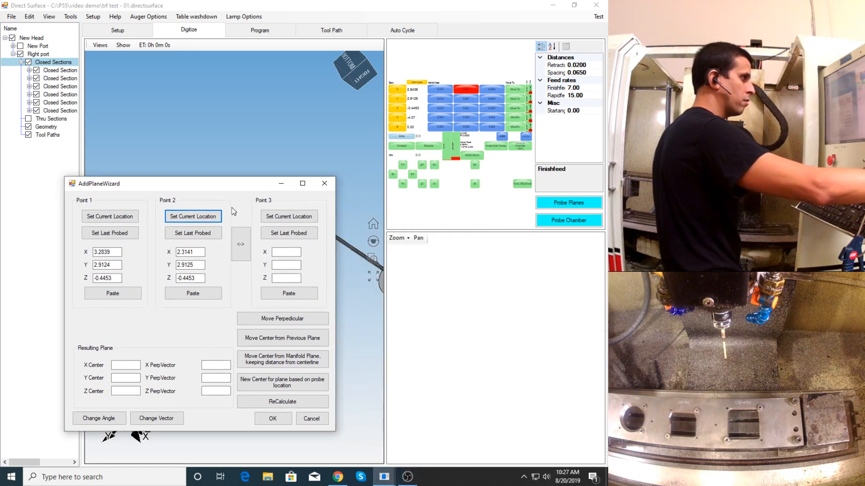
pyautogui.click(473, 99)
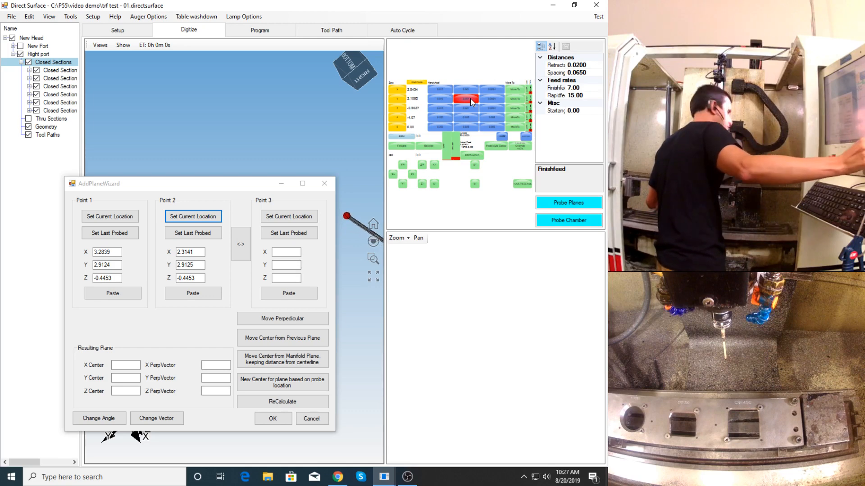
pyautogui.click(468, 109)
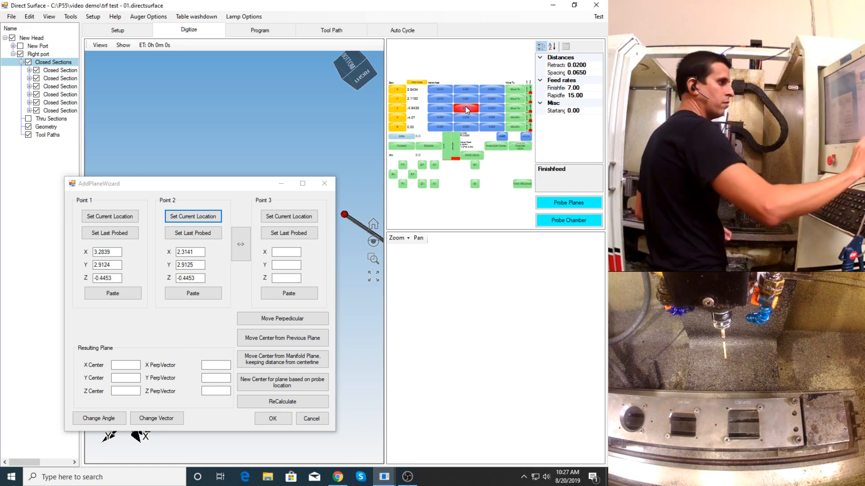
pyautogui.click(313, 223)
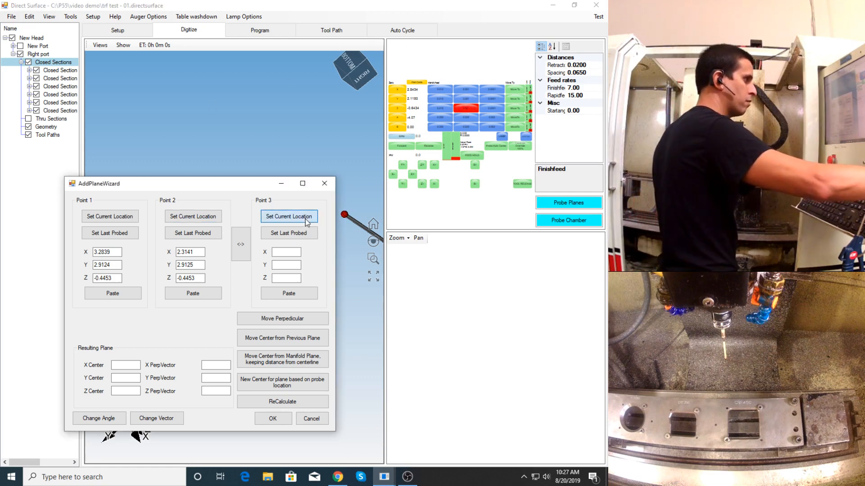
pyautogui.click(278, 419)
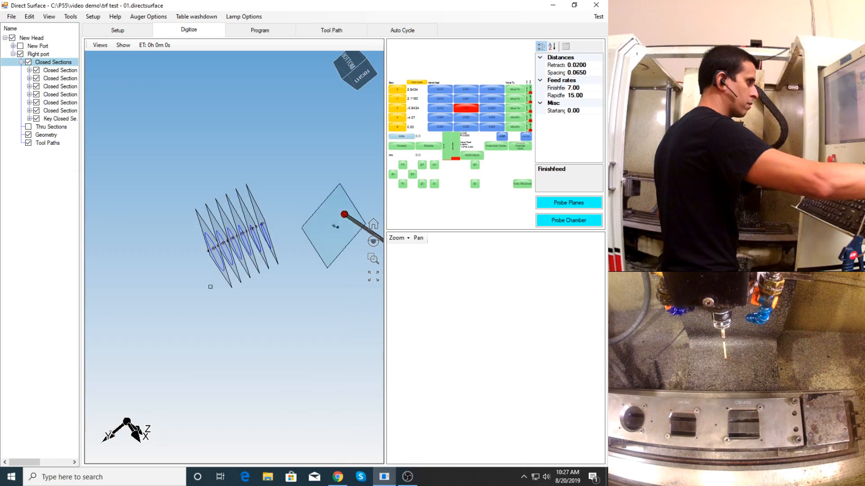
# - Inspect the new plane in 3D beside the section planes and rename it "Seat plane"
pyautogui.scroll(-4, 227, 255)
pyautogui.scroll(5, 275, 239)
pyautogui.moveTo(251, 253); pyautogui.dragTo(232, 212, button='middle')
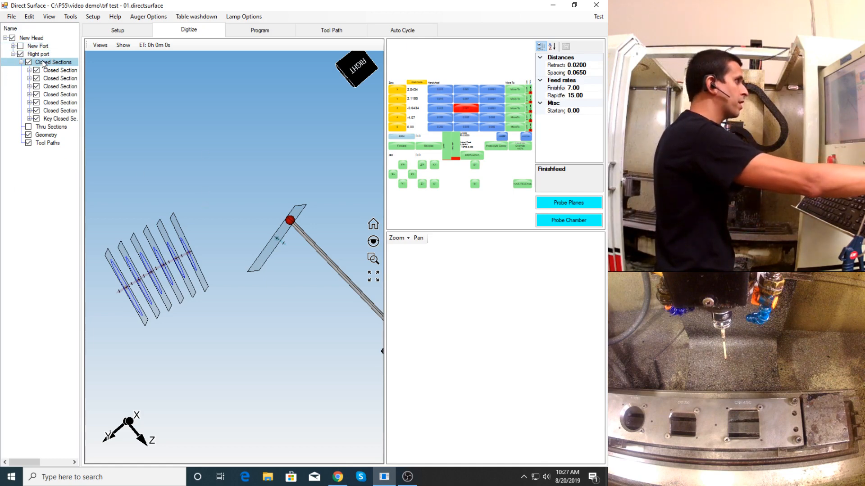
pyautogui.click(65, 119)
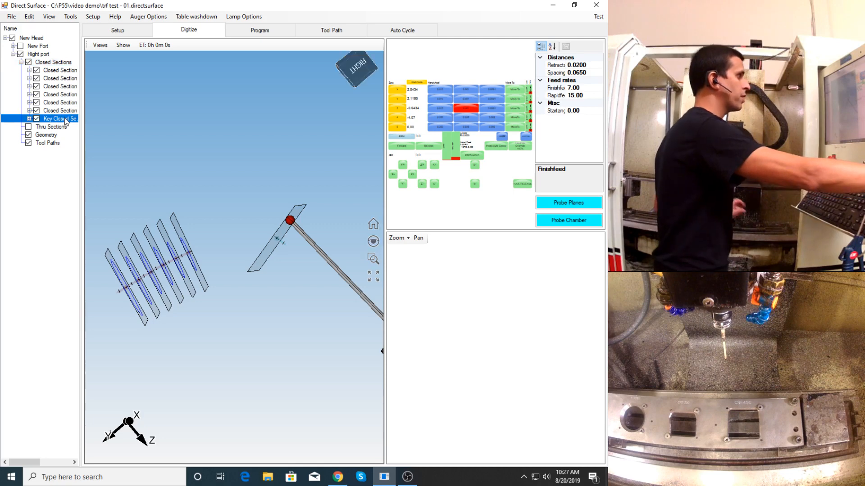
pyautogui.press('F2')
pyautogui.write('Seat plane')
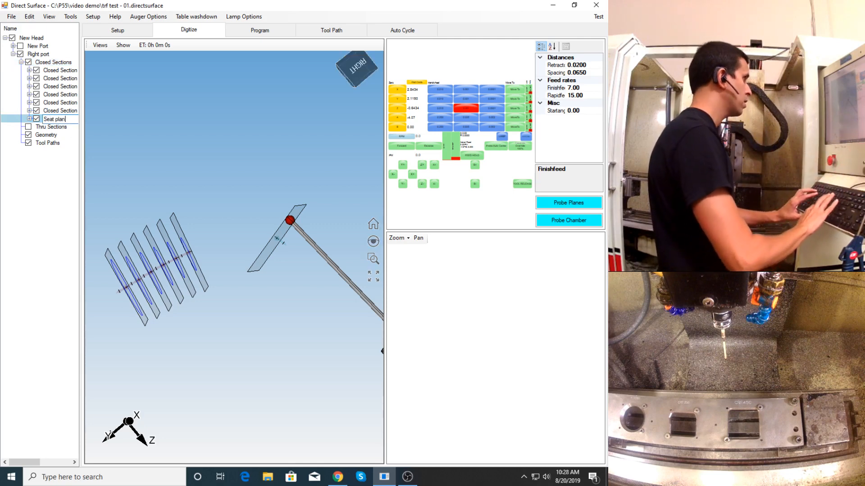
pyautogui.press('Return')
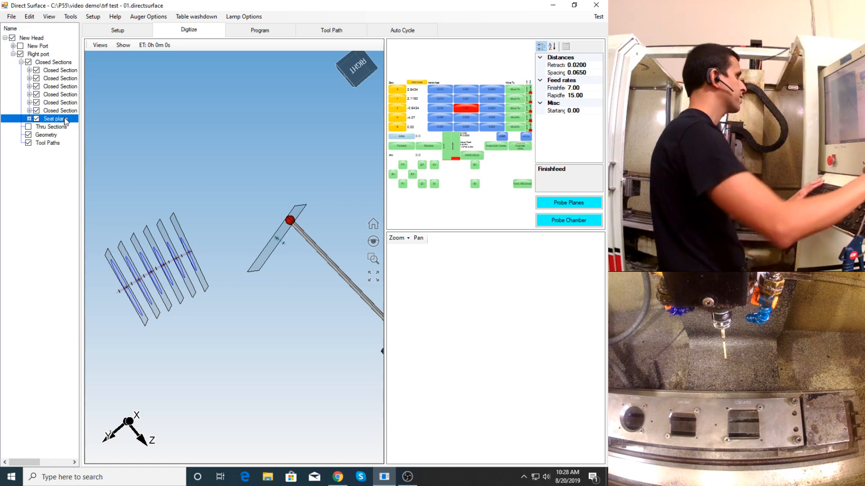
# - Start another new probing plane for Right port's closed sections using tool #3, keeping the machine controls uncovered
pyautogui.rightClick(50, 63)
pyautogui.rightClick(39, 54)
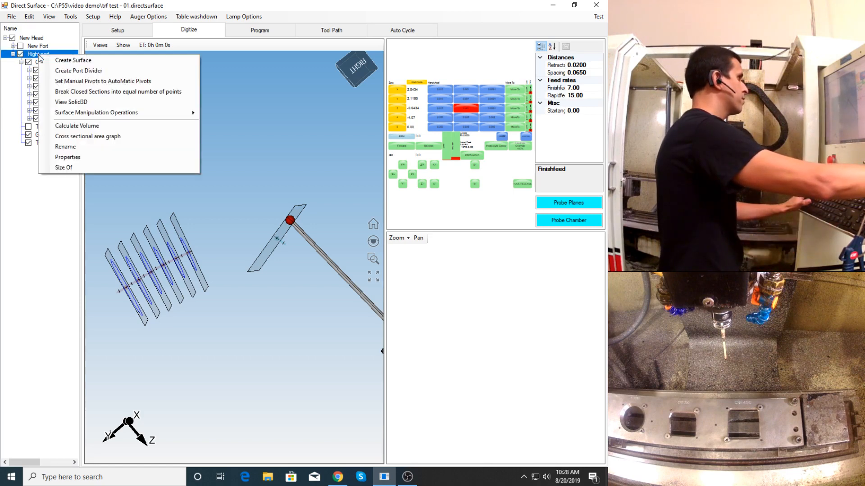
pyautogui.click(45, 254)
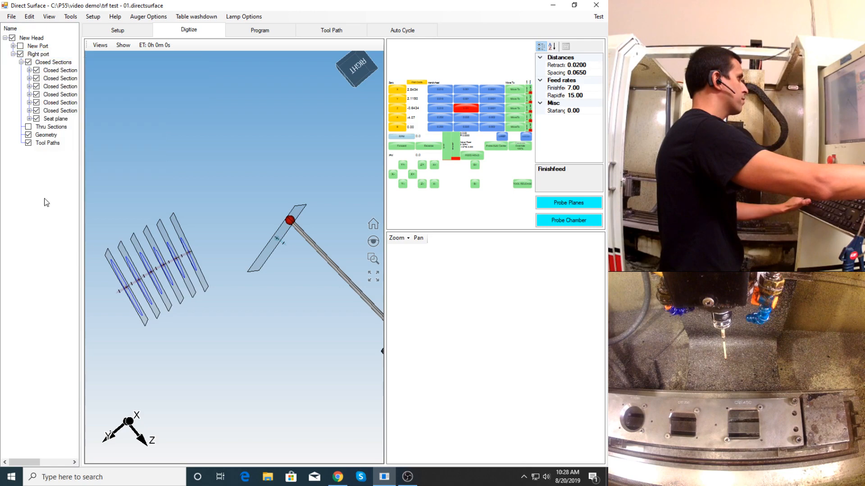
pyautogui.rightClick(41, 63)
pyautogui.click(92, 66)
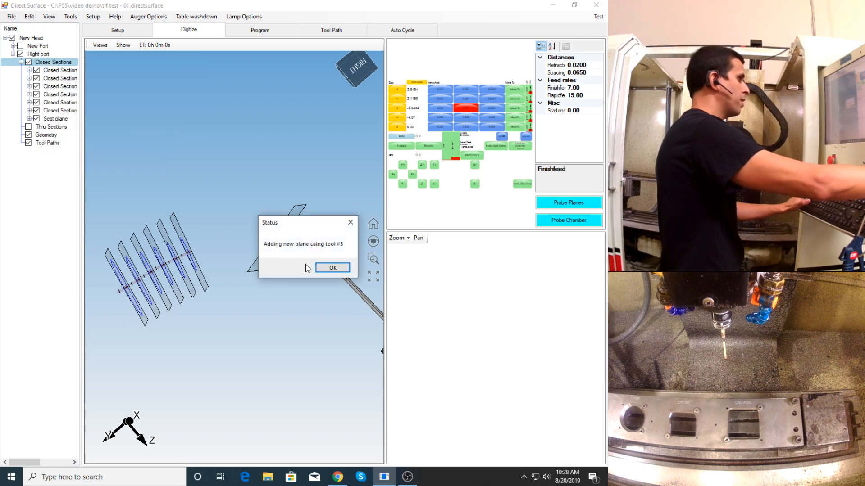
pyautogui.click(333, 268)
pyautogui.moveTo(202, 183); pyautogui.dragTo(466, 202)
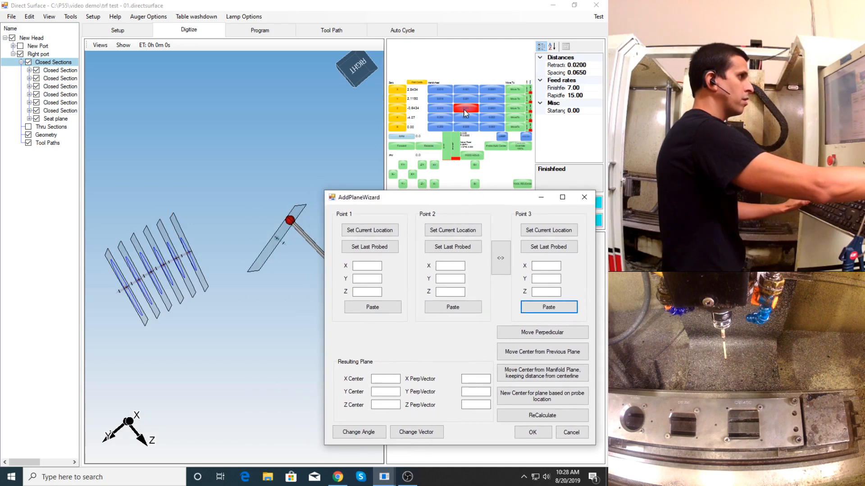
# - Jog the probe off its last seat point in Z and Y and rotate the A axis toward the new plane
pyautogui.click(465, 110)
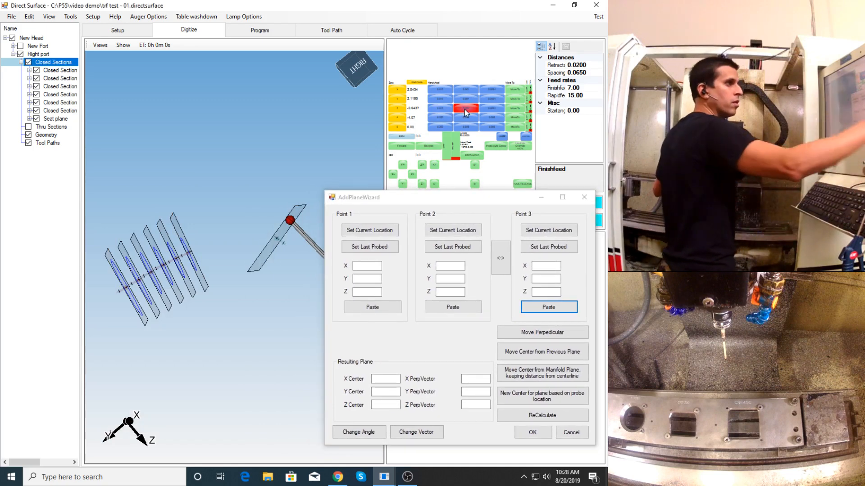
pyautogui.click(466, 100)
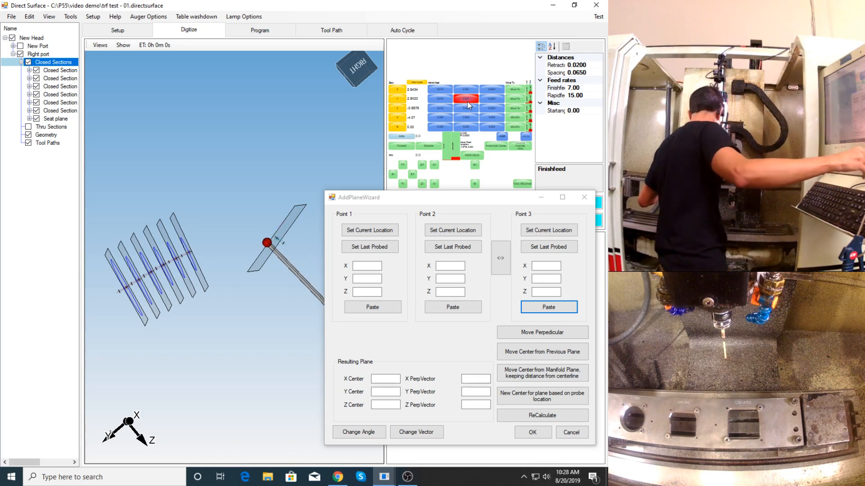
pyautogui.click(467, 118)
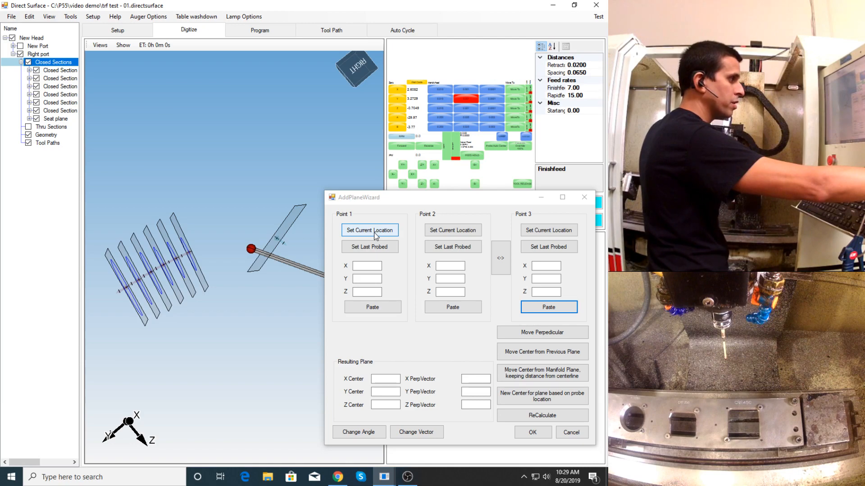
pyautogui.click(406, 478)
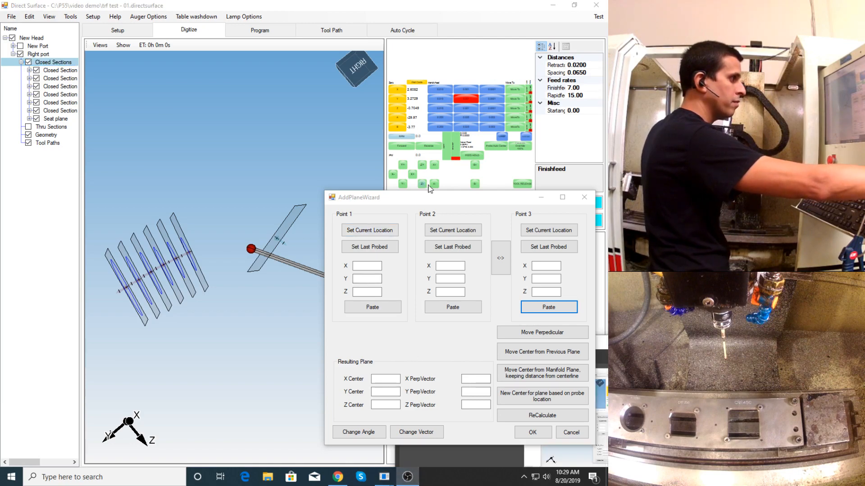
pyautogui.moveTo(440, 203); pyautogui.dragTo(172, 203)
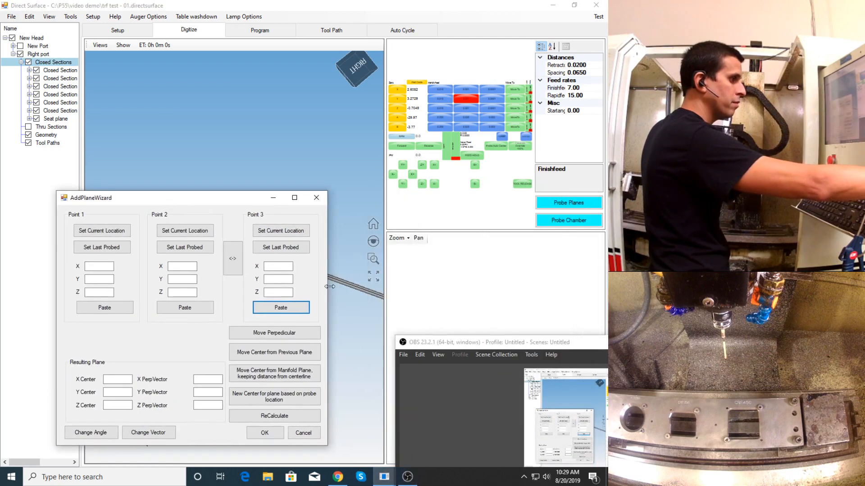
pyautogui.click(406, 478)
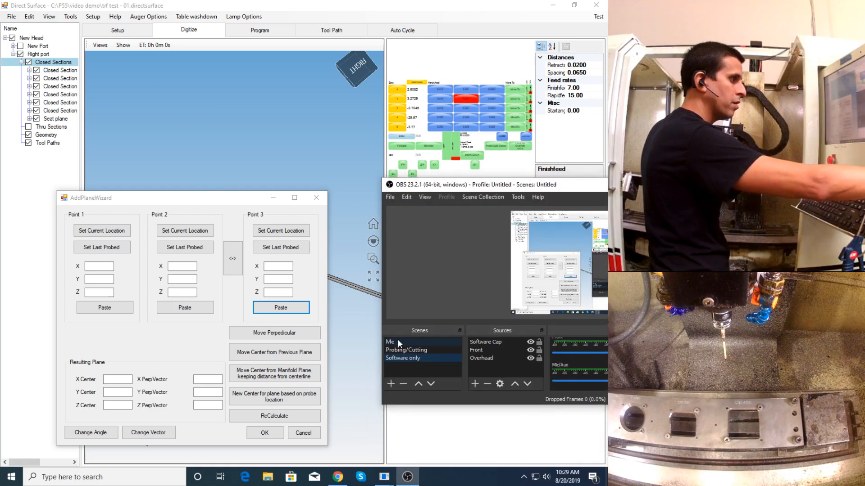
pyautogui.click(398, 342)
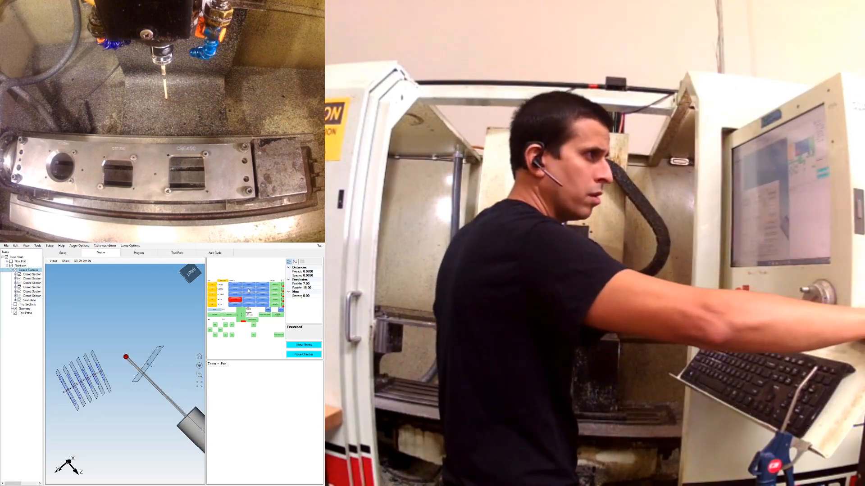
# - Jog the machine's Y and B axes to position the probe for the new plane's first point
pyautogui.click(249, 291)
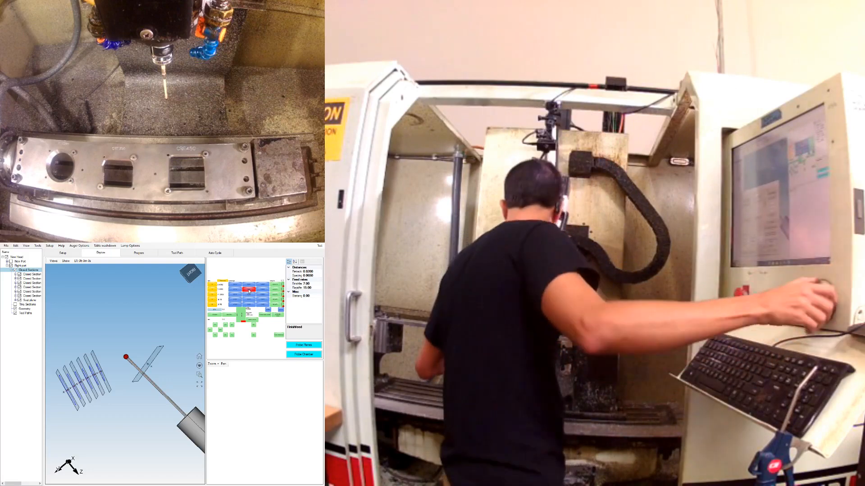
pyautogui.click(249, 305)
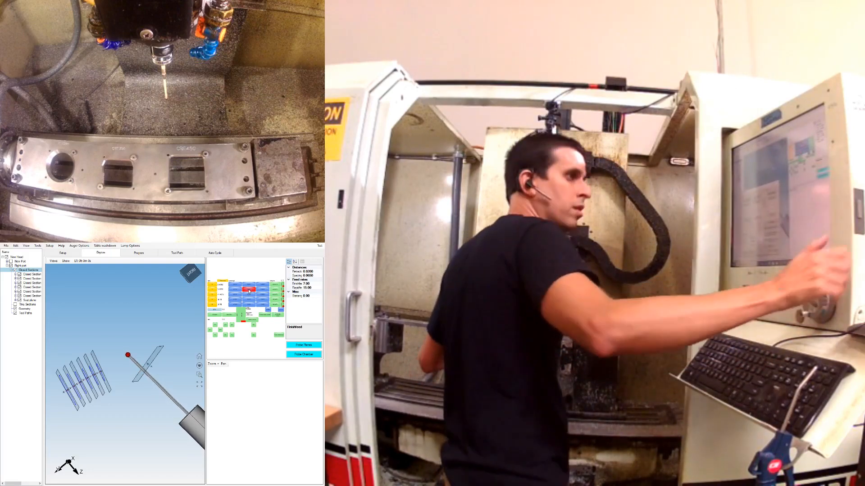
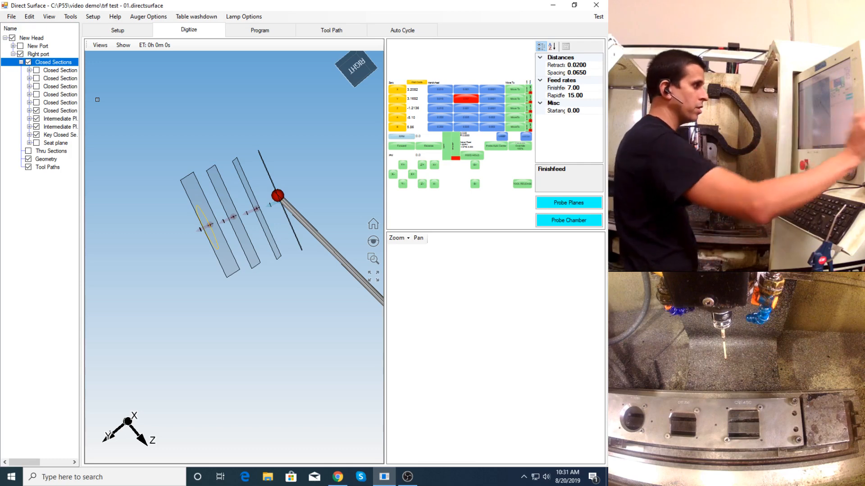
# - Leave only the key closed section and the Seat plane checked under Right port's closed sections
pyautogui.click(36, 111)
pyautogui.click(37, 118)
pyautogui.click(37, 127)
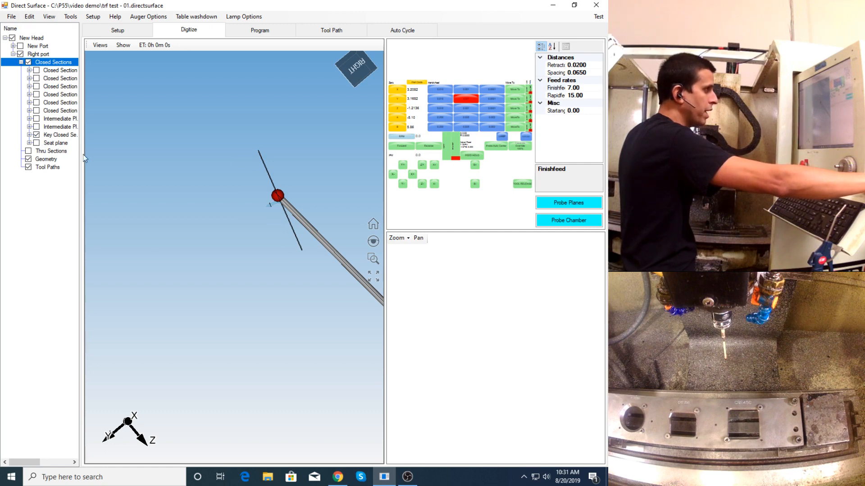
pyautogui.click(36, 142)
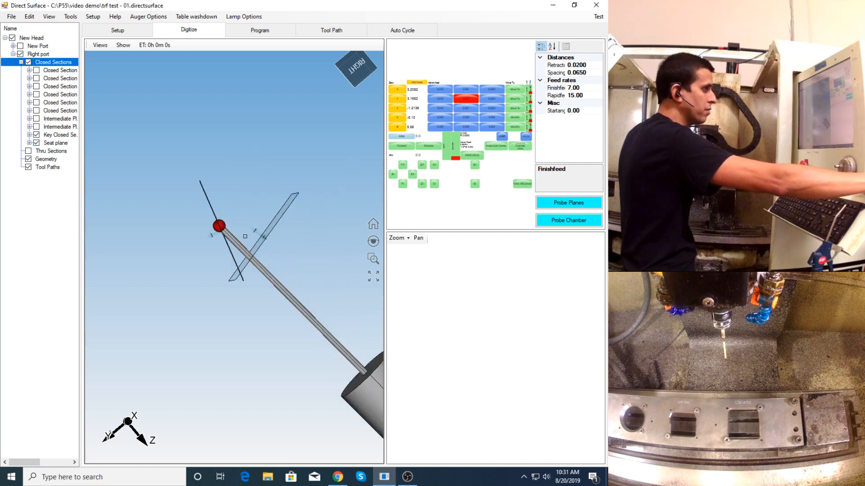
# - Insert 3 intermediate planes between the key closed section and the Seat plane
pyautogui.rightClick(52, 68)
pyautogui.click(91, 80)
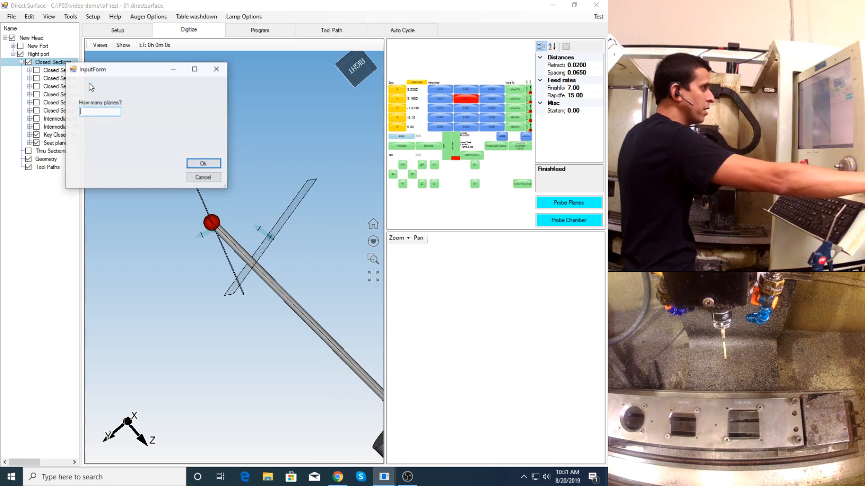
pyautogui.write('3')
pyautogui.press('Return')
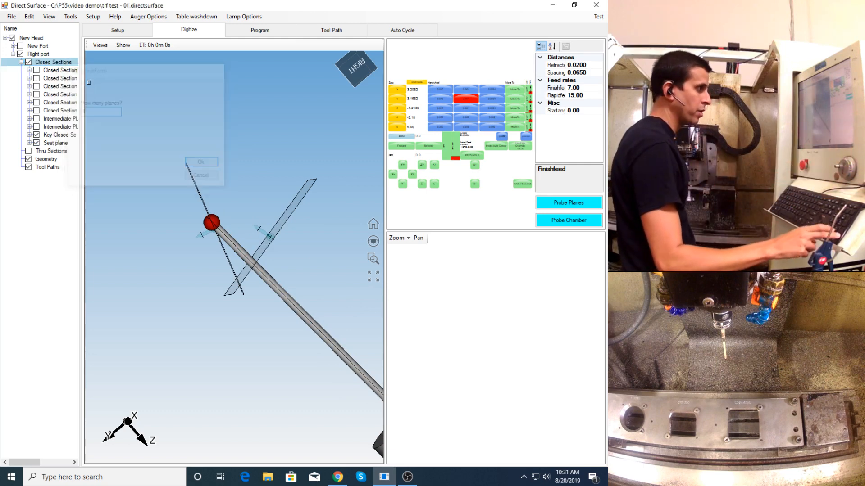
# - Show all of Right port's closed sections and examine the spacing of the new intermediate planes in 3D
pyautogui.click(28, 62)
pyautogui.click(29, 62)
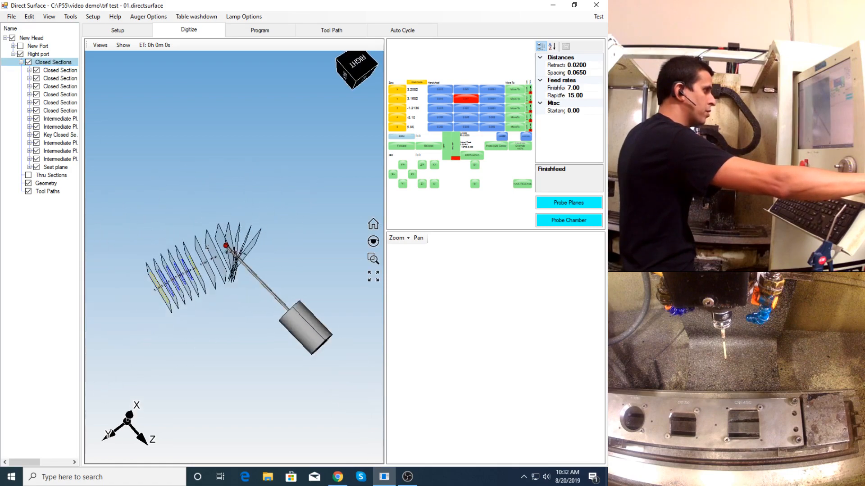
pyautogui.scroll(3, 209, 270)
pyautogui.moveTo(208, 270)
pyautogui.mouseDown(button='middle')
pyautogui.moveTo(208, 237)
pyautogui.moveTo(203, 254)
pyautogui.mouseUp(button='middle')
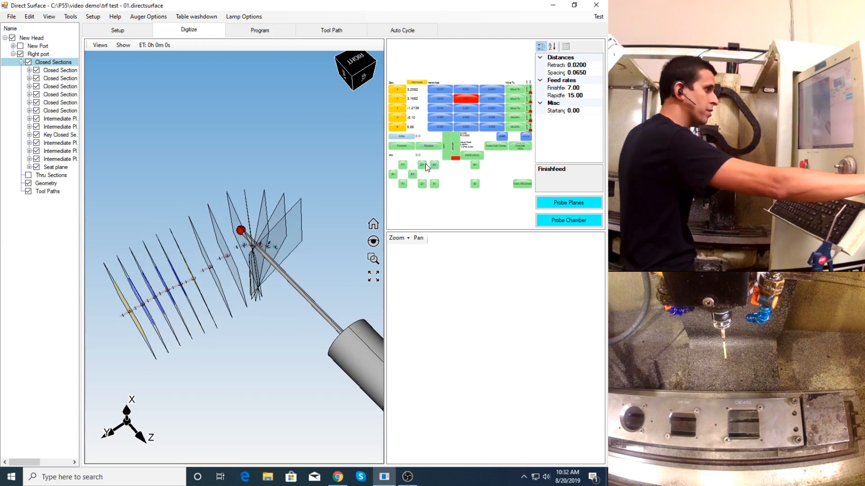
# - Retract the probe from the seat side and rotate the A axis to about 100.9 to face the manifold side
pyautogui.click(421, 166)
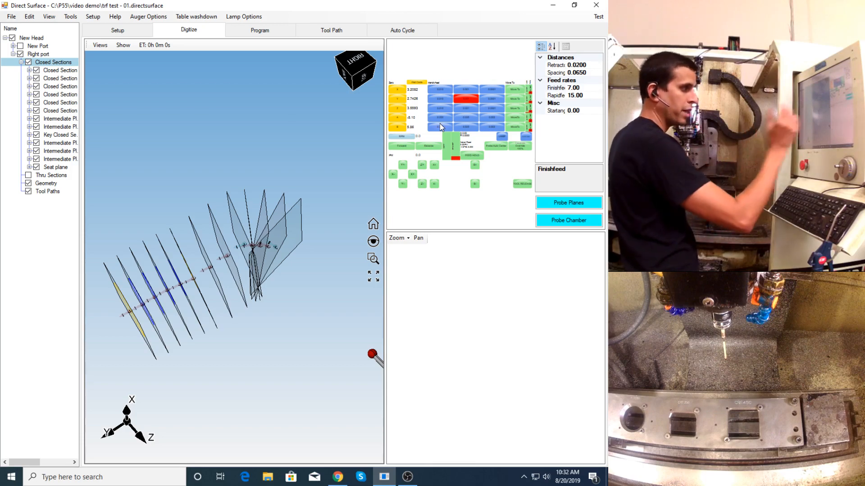
pyautogui.moveTo(199, 261); pyautogui.dragTo(207, 262, button='middle')
pyautogui.scroll(3, 175, 270)
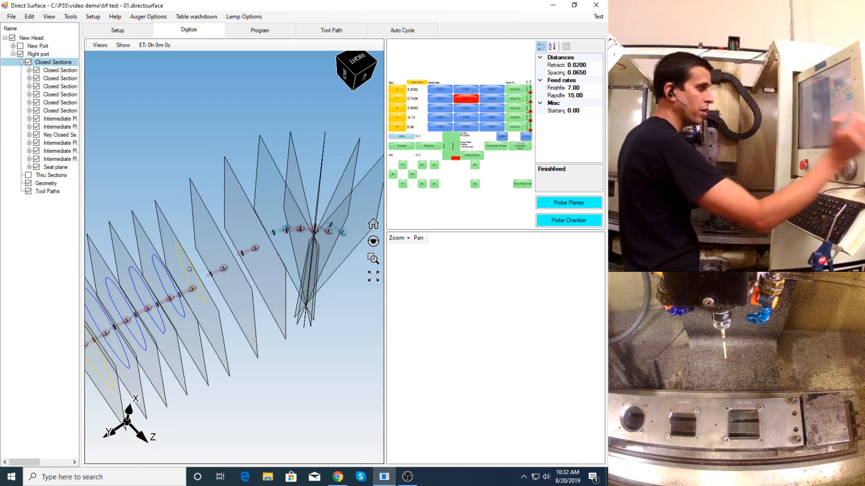
pyautogui.scroll(-3, 190, 269)
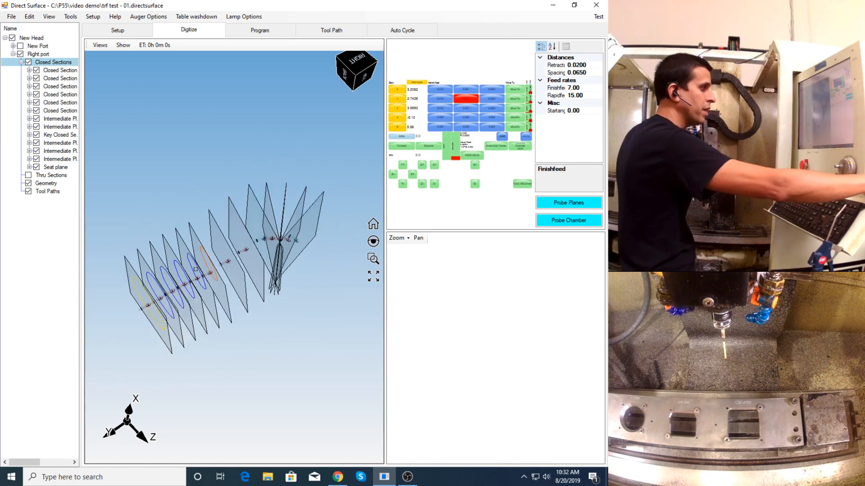
pyautogui.click(438, 121)
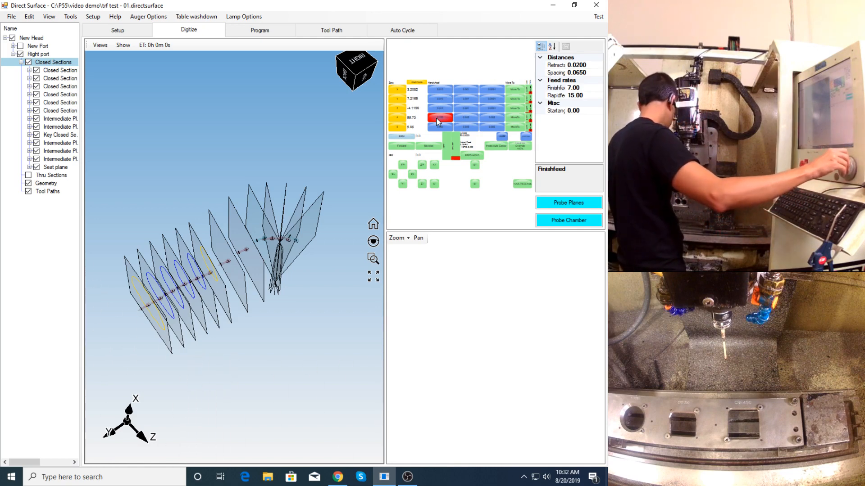
# - Jog the Y, X and Z axes to bring the probe tip into the port from the manifold side
pyautogui.click(440, 96)
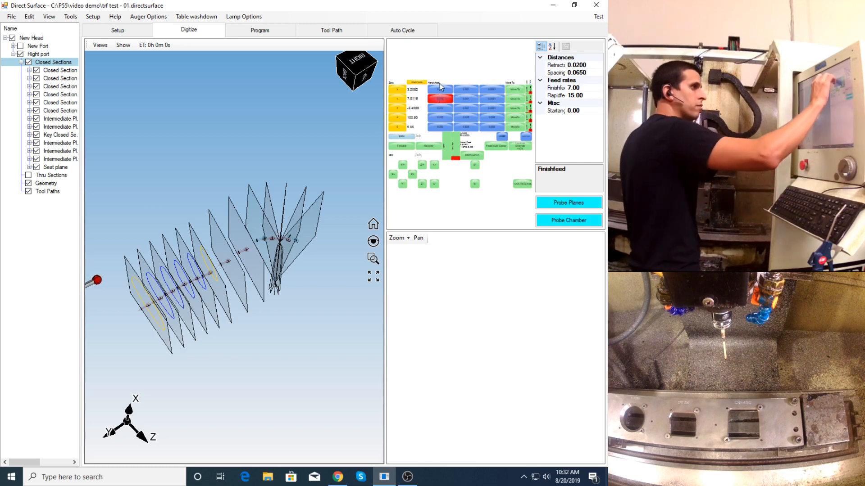
pyautogui.click(440, 89)
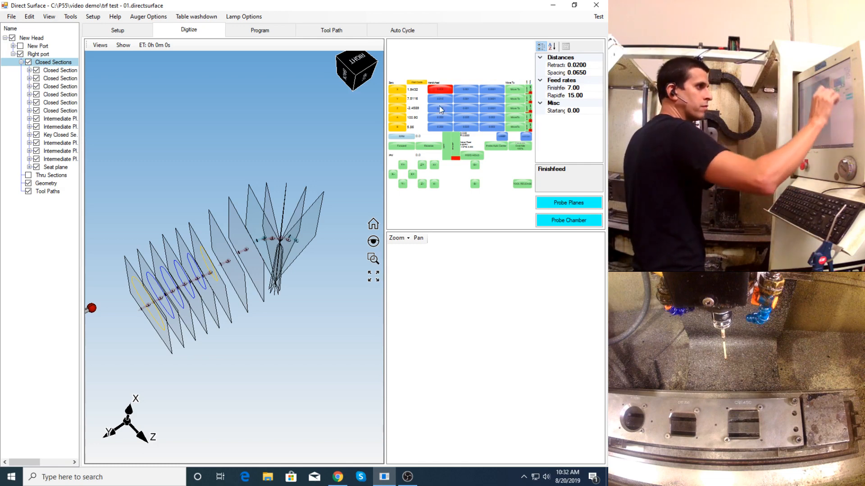
pyautogui.click(441, 109)
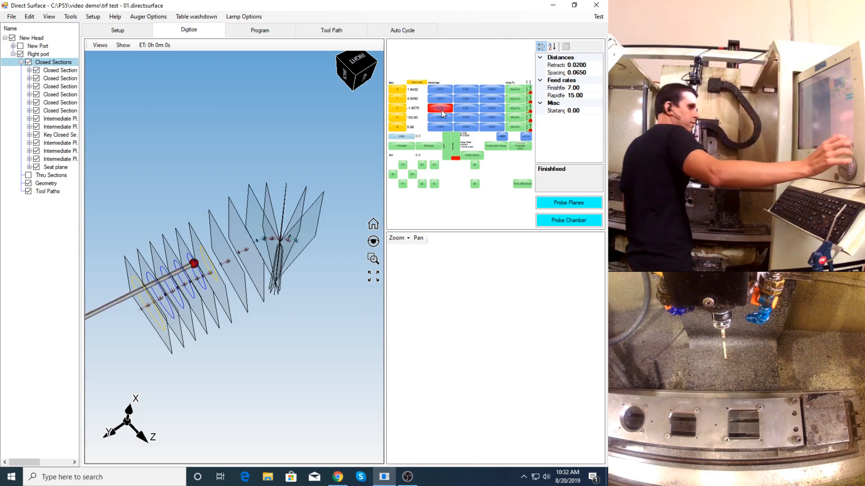
# - Leave only the two intermediate planes before the key closed section checked for probing
pyautogui.moveTo(246, 199); pyautogui.dragTo(229, 238, button='middle')
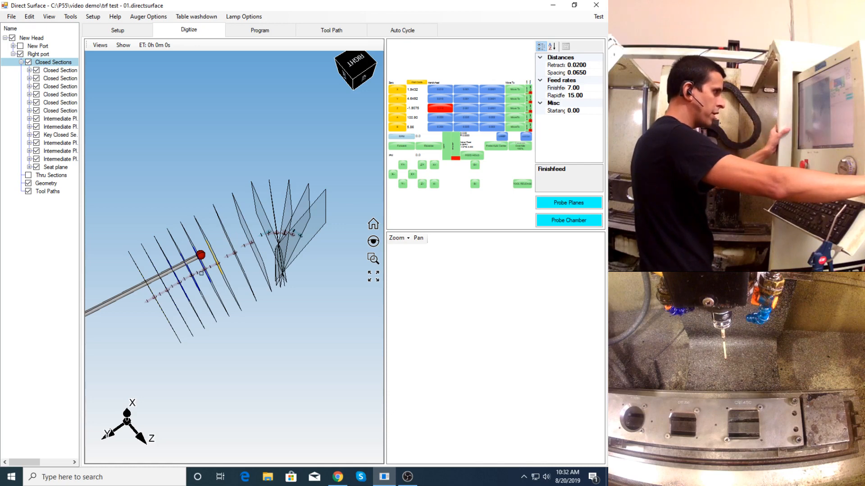
pyautogui.scroll(2, 201, 273)
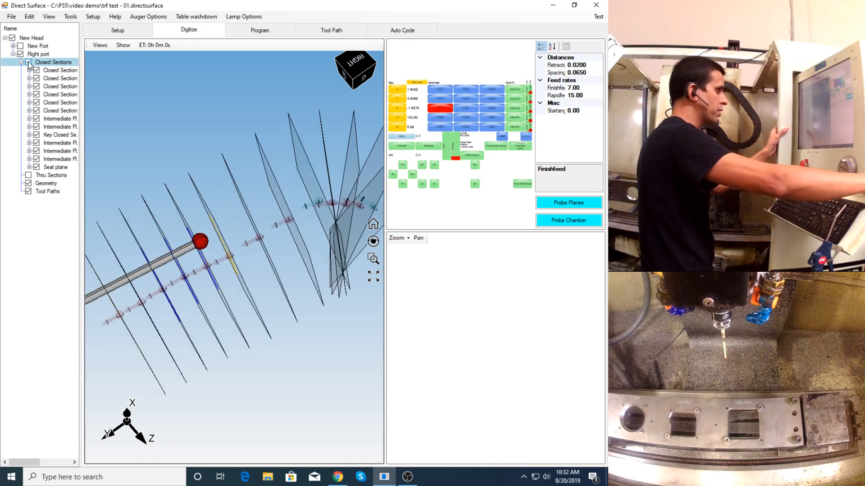
pyautogui.click(29, 63)
pyautogui.click(36, 119)
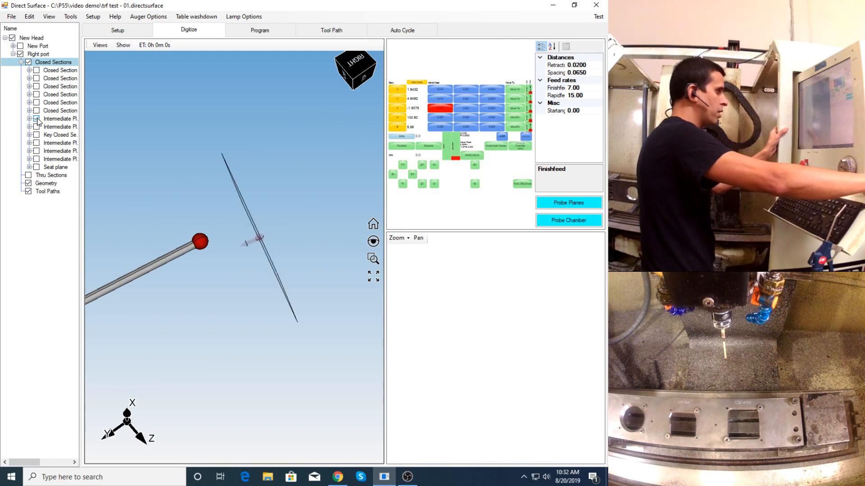
pyautogui.click(36, 127)
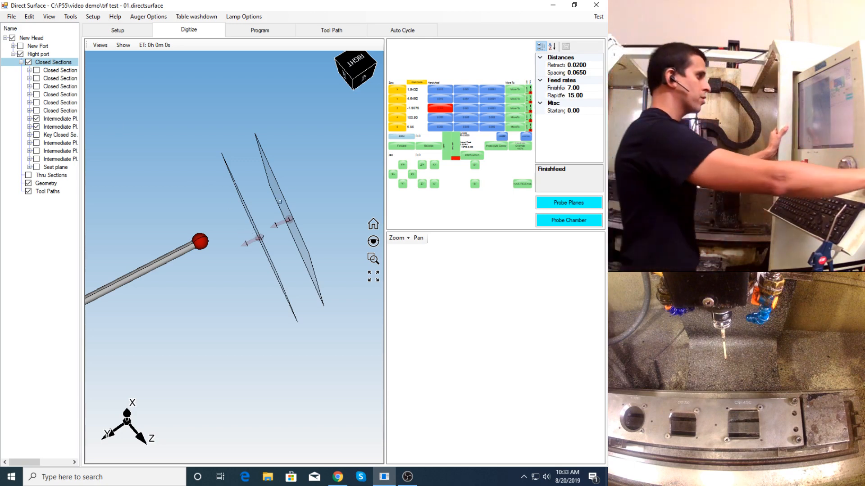
# - Probe the two checked planes from the manifold side, accepting the centre move and machine rotation for the first plane
pyautogui.click(560, 204)
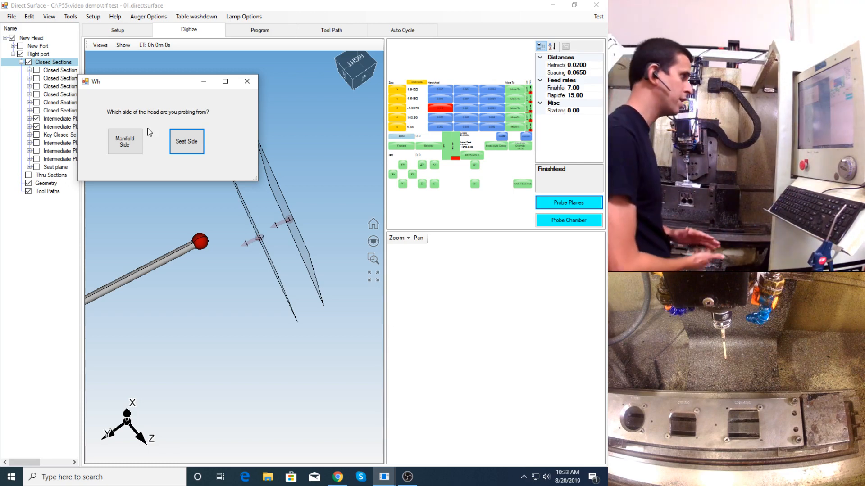
pyautogui.click(125, 142)
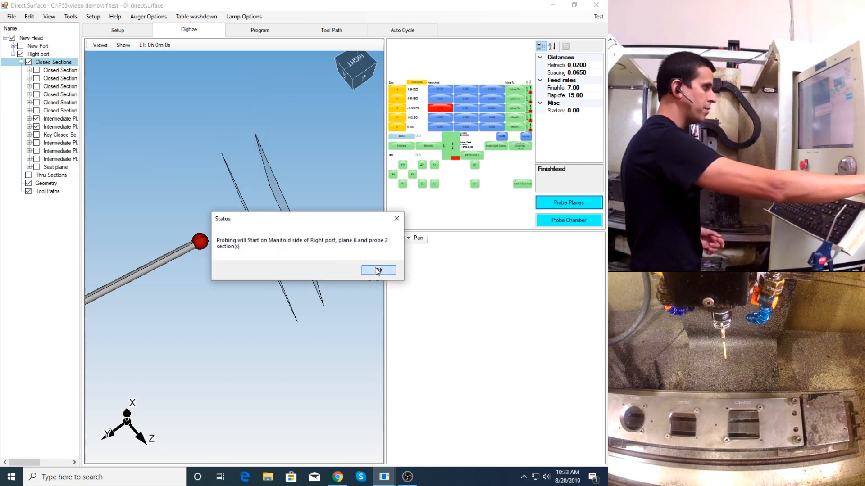
pyautogui.click(377, 270)
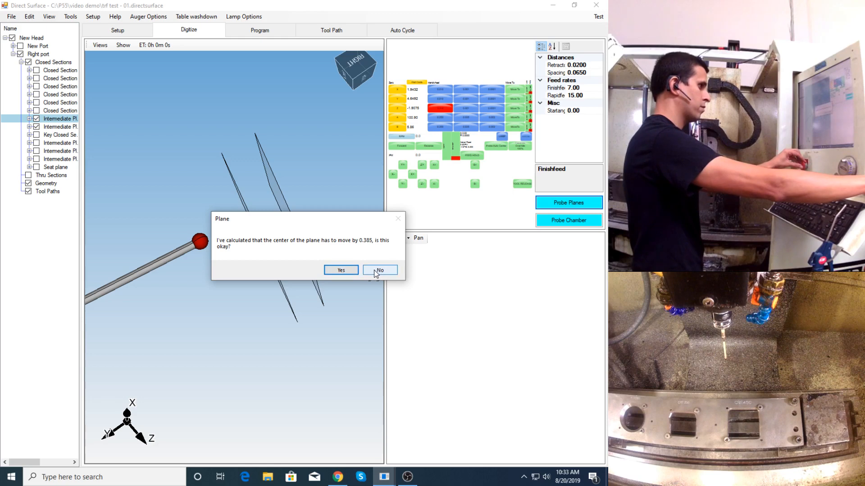
pyautogui.click(341, 269)
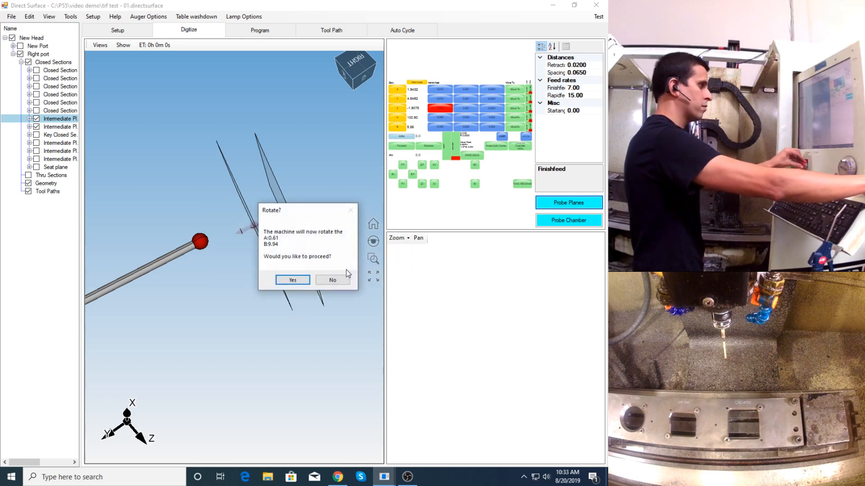
pyautogui.click(294, 280)
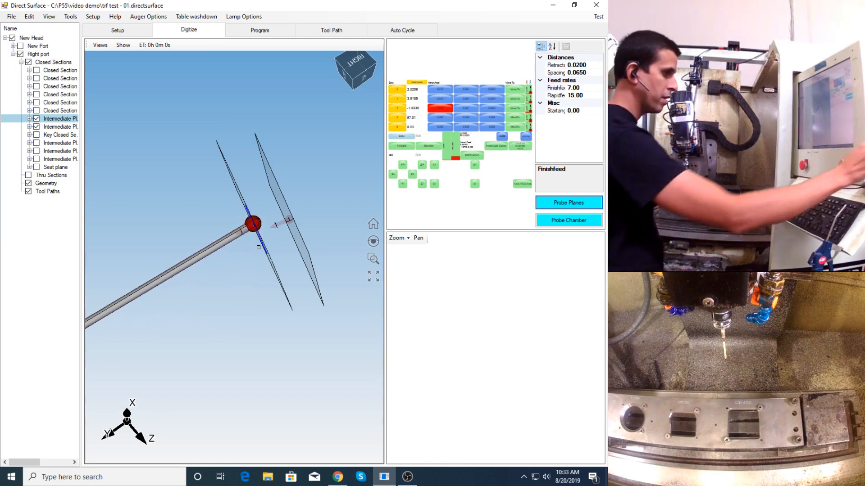
pyautogui.click(409, 478)
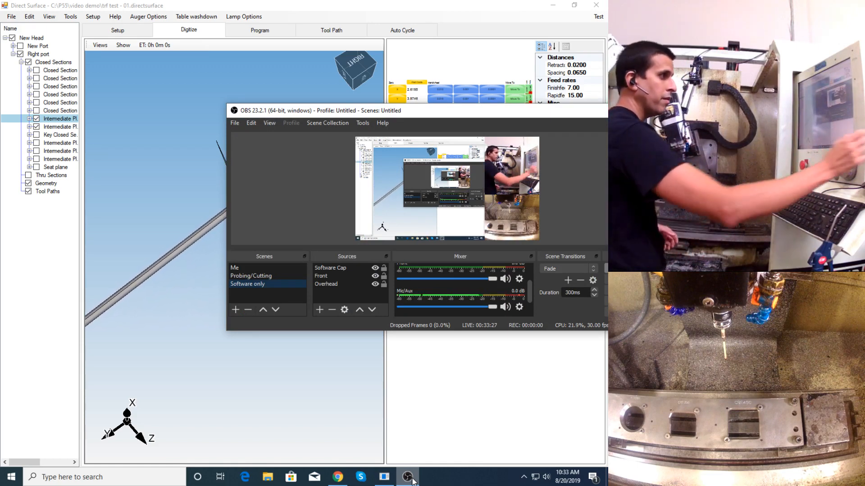
pyautogui.moveTo(507, 117); pyautogui.dragTo(507, 141)
pyautogui.click(507, 140)
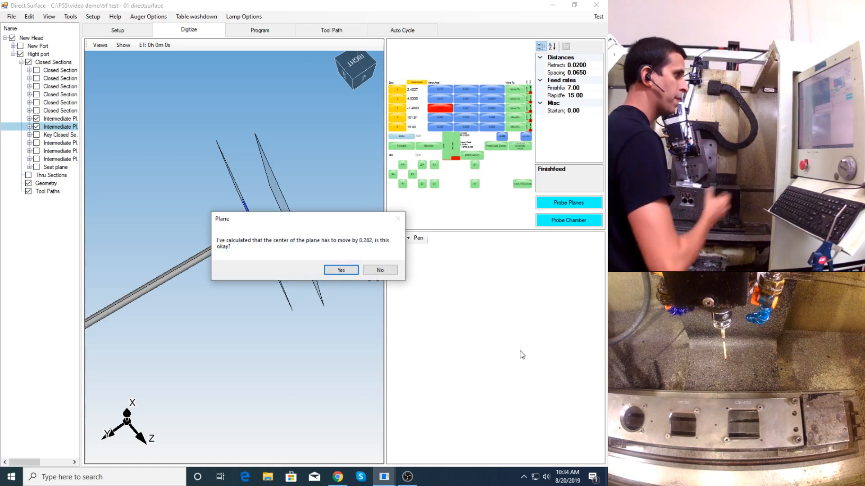
# - Accept the centre move and machine rotation for the second intermediate plane and finish the probing run
pyautogui.click(344, 271)
pyautogui.click(293, 281)
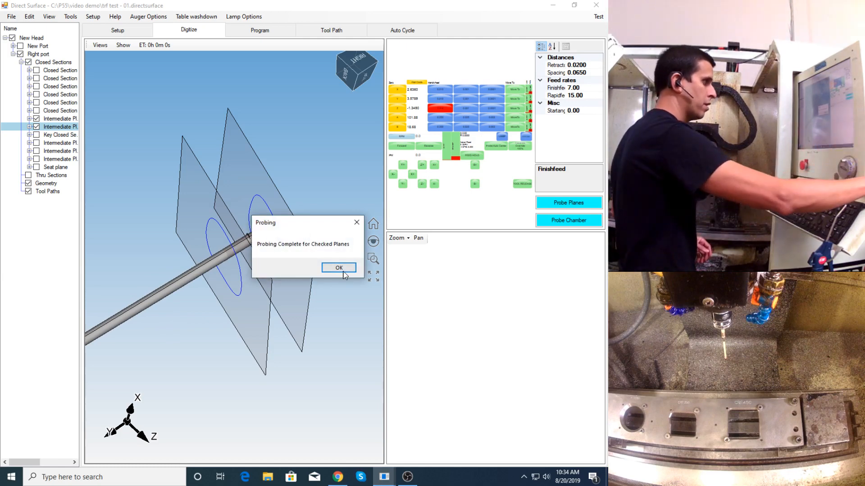
pyautogui.click(340, 268)
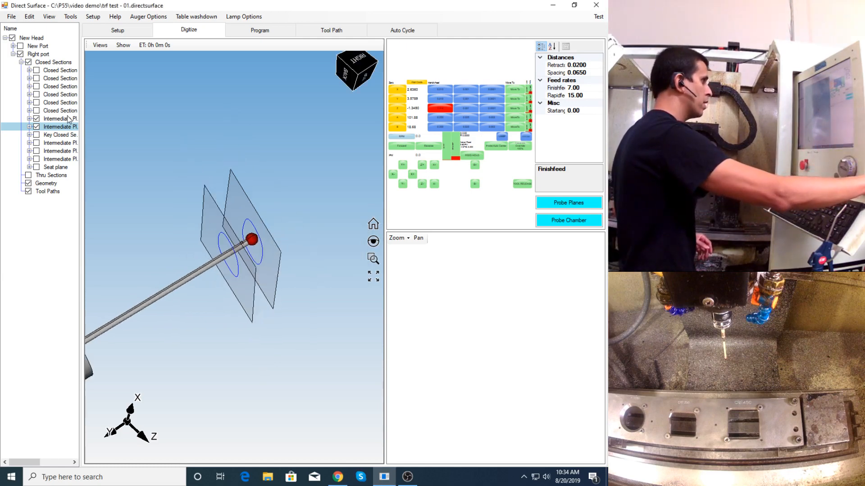
# - Show all of Right port's closed sections and examine the two newly probed sections in 3D
pyautogui.click(28, 62)
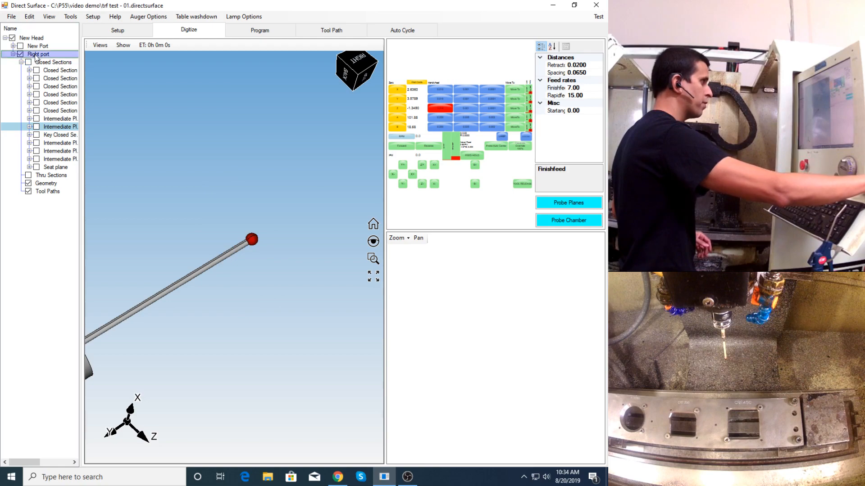
pyautogui.click(29, 62)
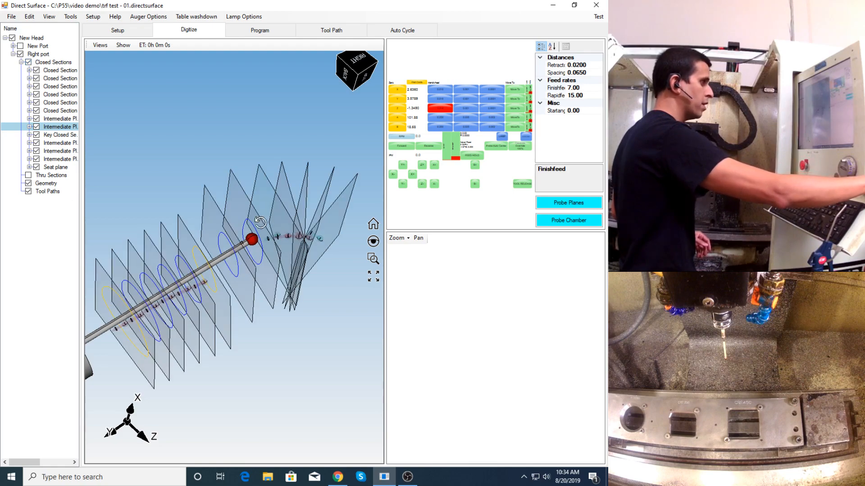
pyautogui.moveTo(260, 222); pyautogui.dragTo(251, 234, button='middle')
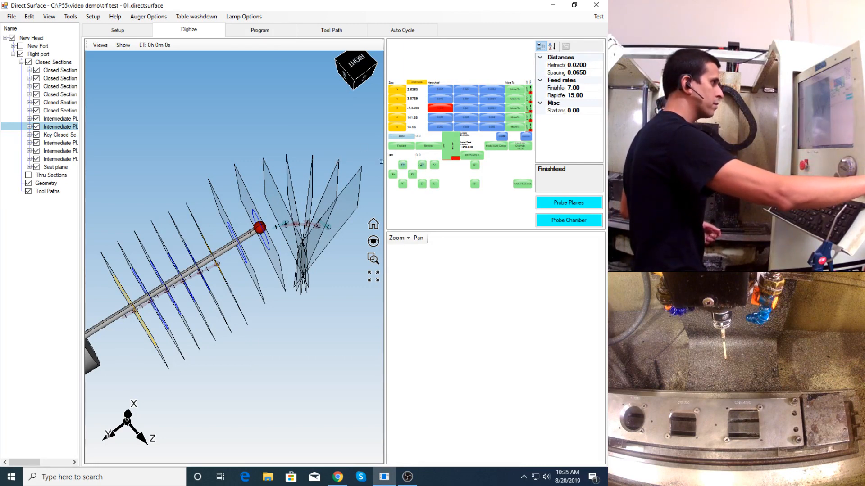
# - Check only the key closed section and probe it from the manifold side, accepting the machine rotation
pyautogui.click(28, 62)
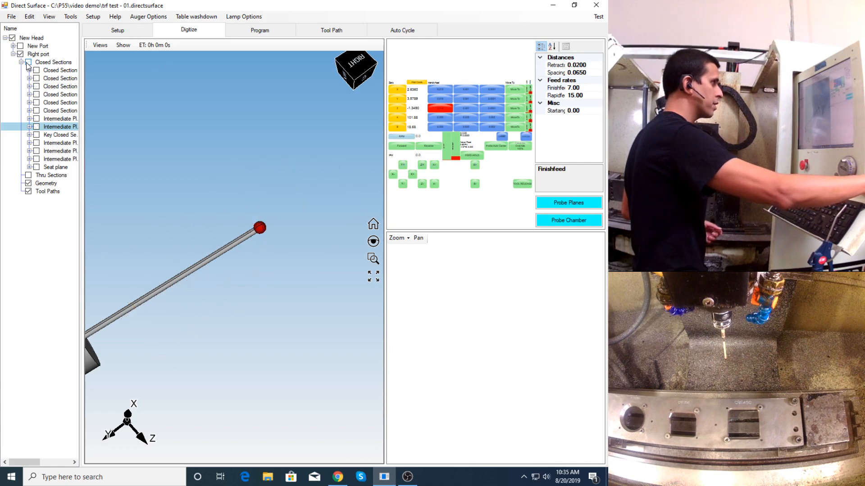
pyautogui.click(36, 135)
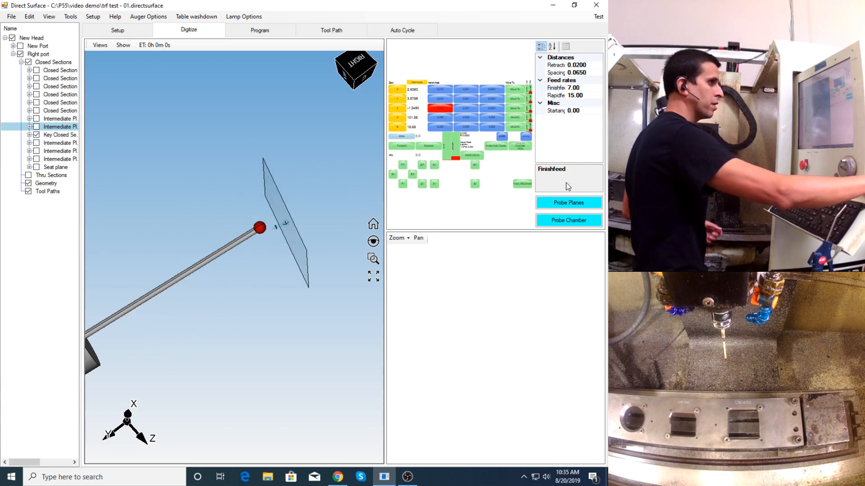
pyautogui.click(568, 203)
pyautogui.click(162, 178)
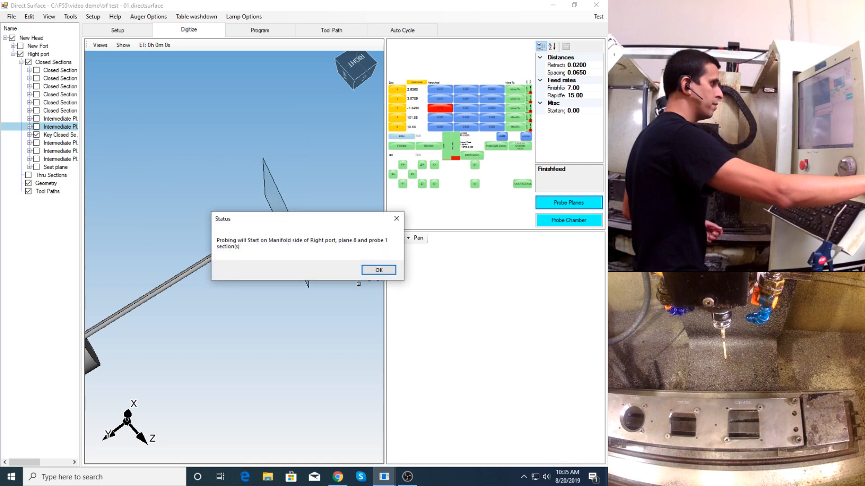
pyautogui.click(379, 270)
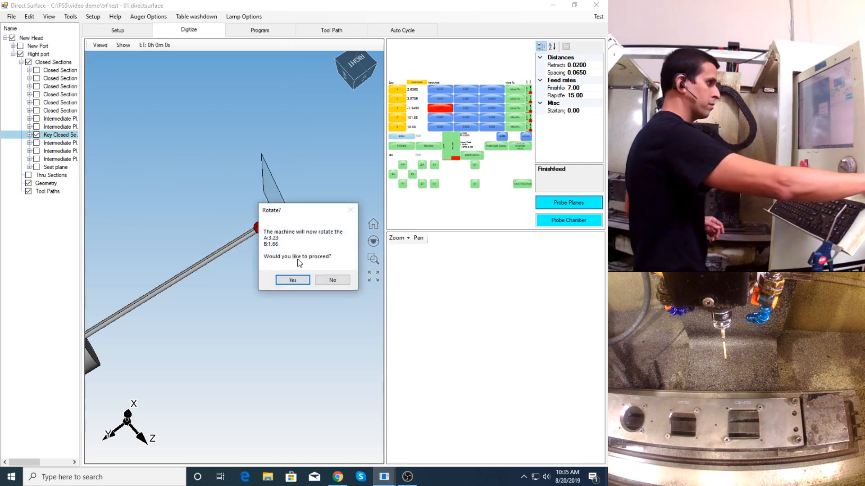
pyautogui.click(291, 279)
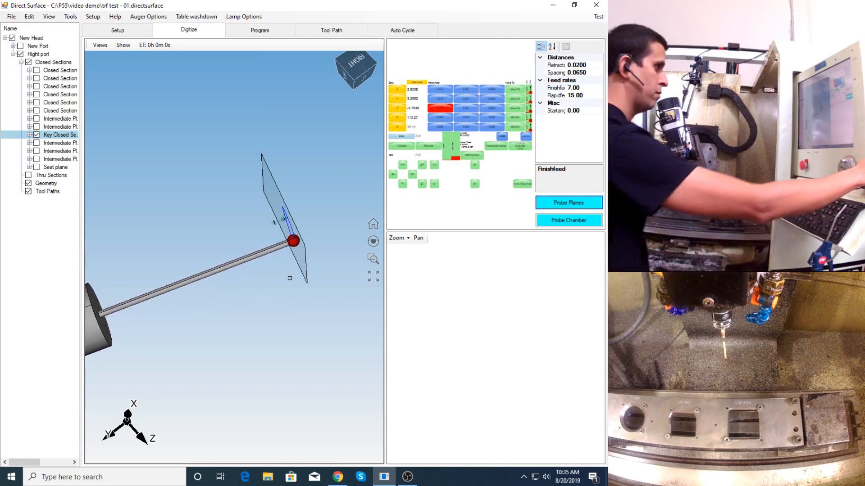
pyautogui.click(407, 477)
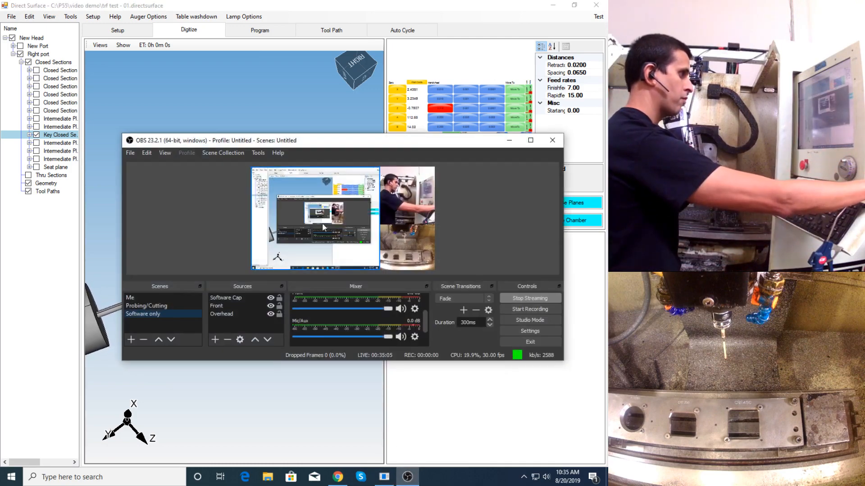
# - Clear the streaming window away, save the project file and close the key section's completed probing run
pyautogui.moveTo(382, 146); pyautogui.dragTo(388, 250)
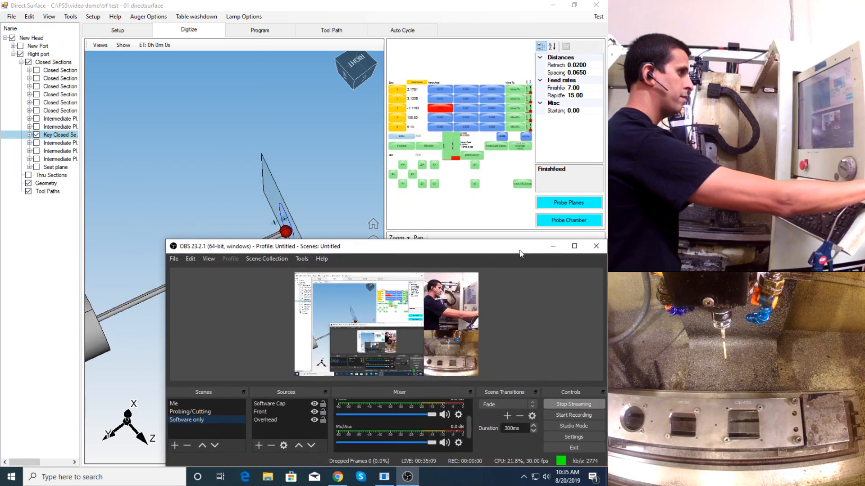
pyautogui.click(553, 247)
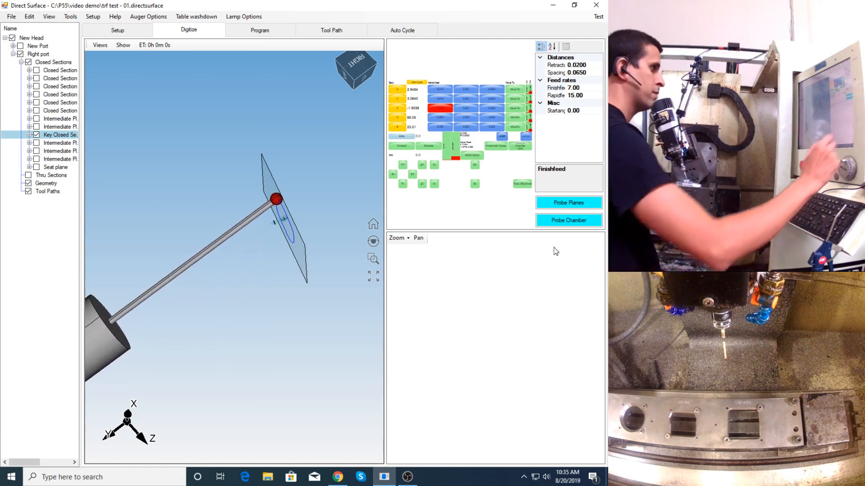
pyautogui.click(15, 21)
pyautogui.click(27, 103)
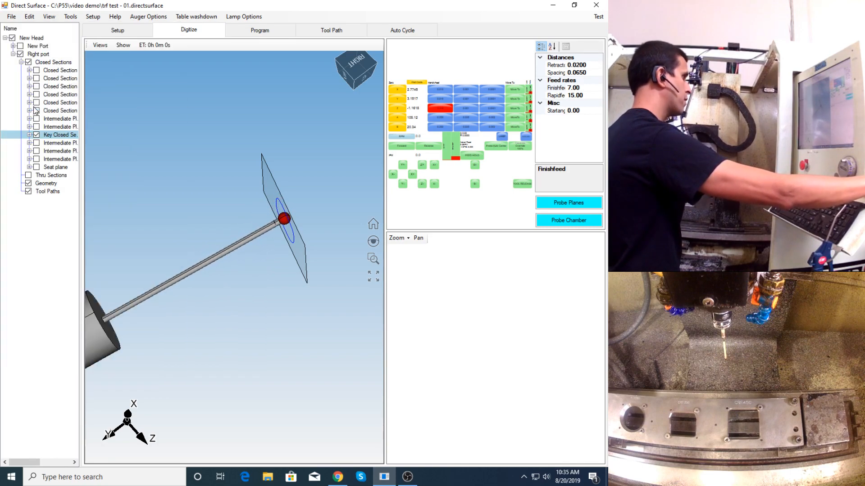
pyautogui.click(338, 268)
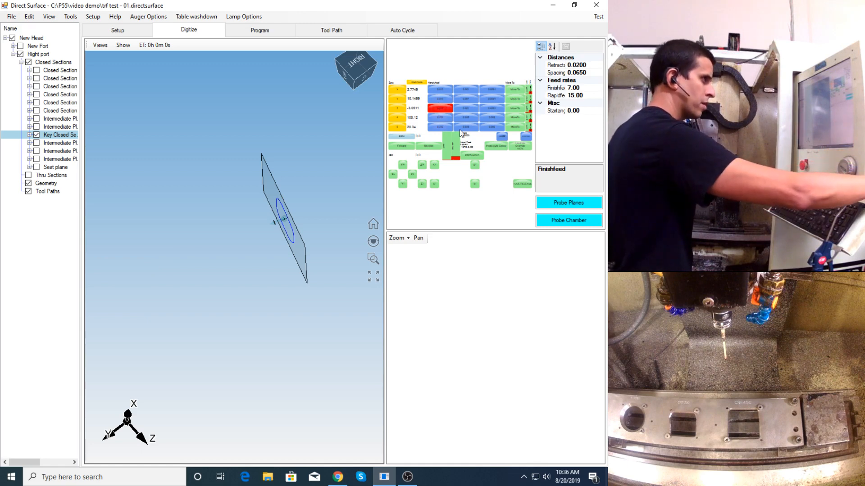
# - Return the A and B axes to 0.0 and activate handwheel control of the axes to bring the probe to the seat side
pyautogui.click(521, 117)
pyautogui.click(177, 190)
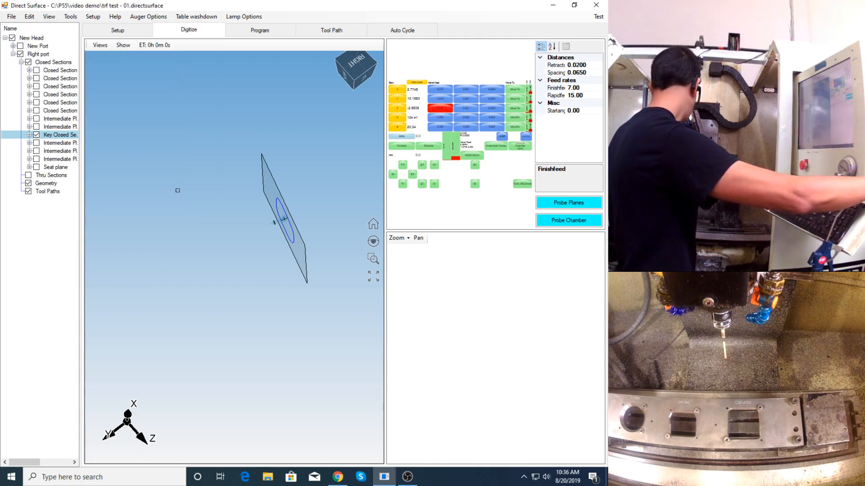
pyautogui.click(509, 126)
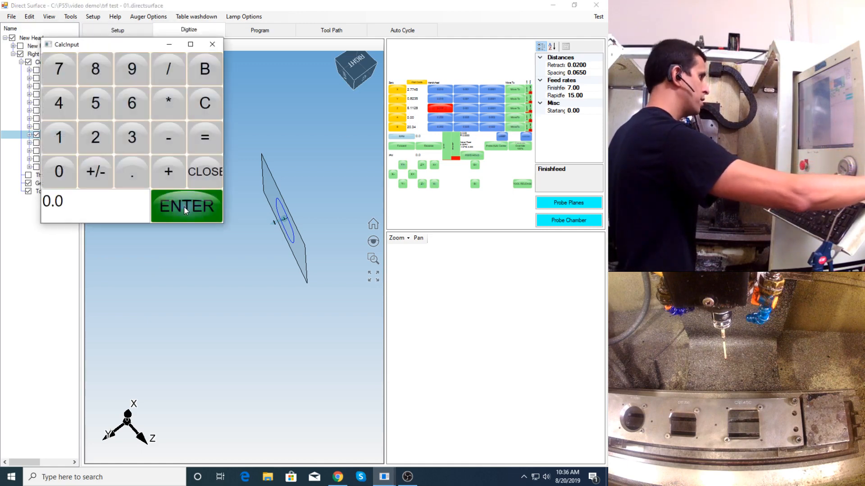
pyautogui.click(183, 206)
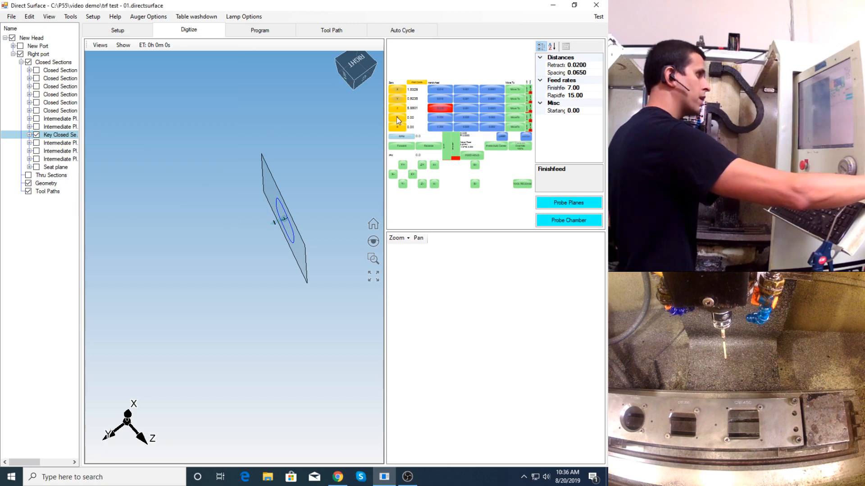
pyautogui.click(437, 90)
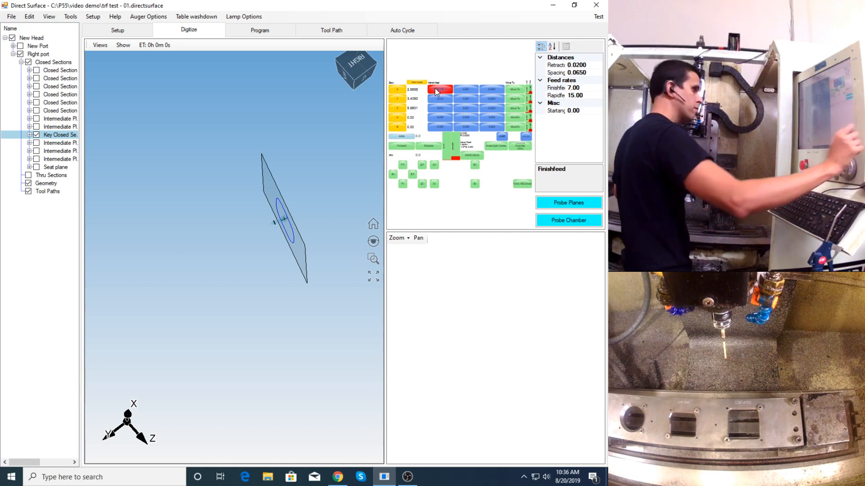
pyautogui.click(446, 119)
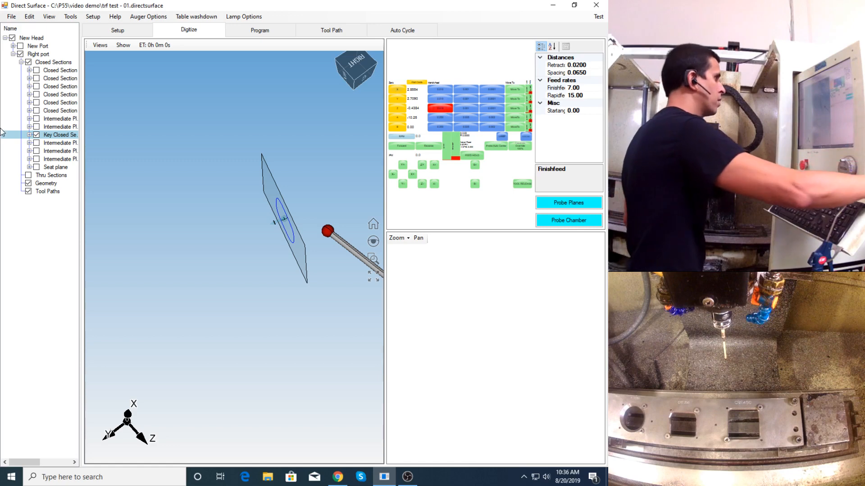
# - Uncheck all of Right port's closed sections, then check only the three intermediate planes below the key section and the seat plane
pyautogui.click(29, 63)
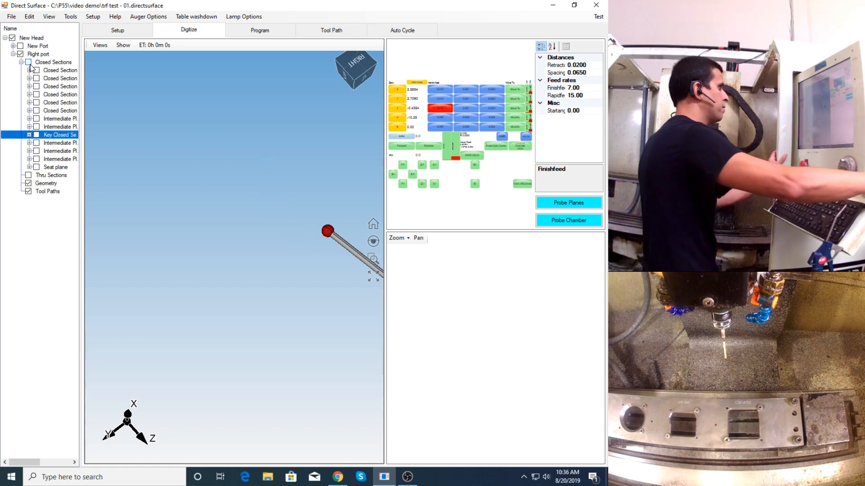
pyautogui.click(36, 143)
pyautogui.click(37, 151)
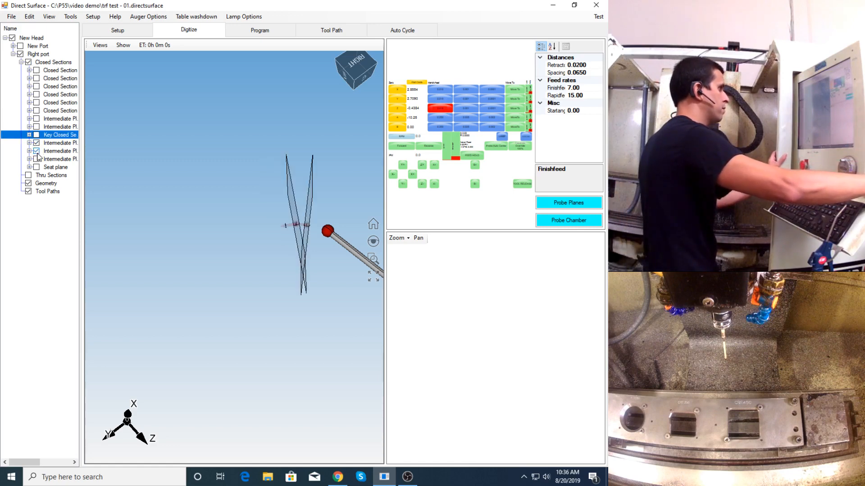
pyautogui.click(36, 159)
pyautogui.click(36, 167)
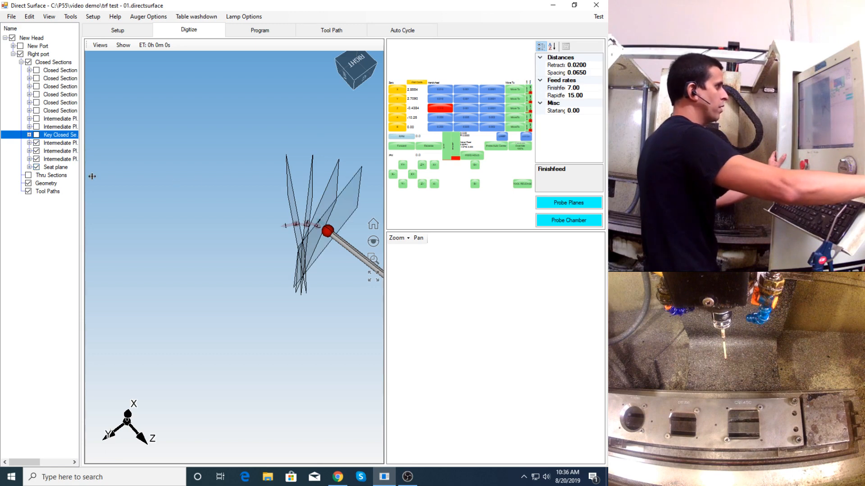
pyautogui.scroll(-4, 290, 219)
pyautogui.scroll(3, 264, 236)
pyautogui.moveTo(264, 236); pyautogui.dragTo(252, 251, button='middle')
pyautogui.scroll(2, 264, 253)
pyautogui.scroll(2, 264, 253)
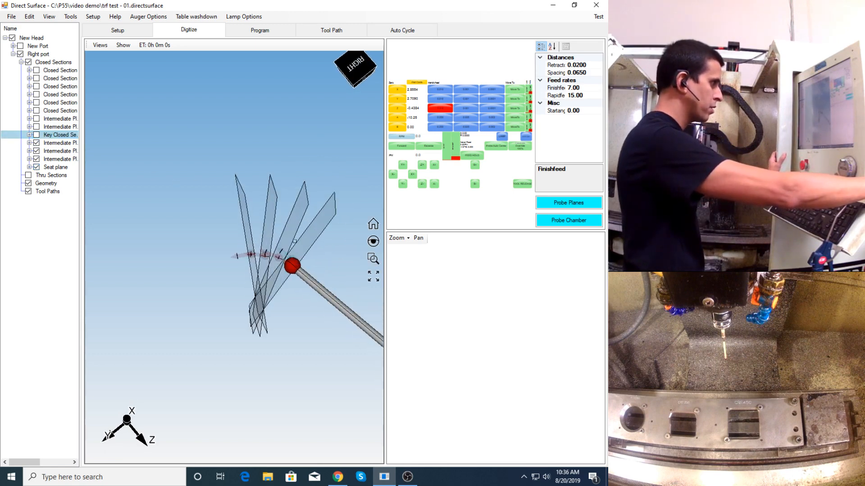
# - Probe the four checked planes from the seat side, accepting the machine rotation for the seat plane and the adjacent intermediate plane
pyautogui.click(561, 205)
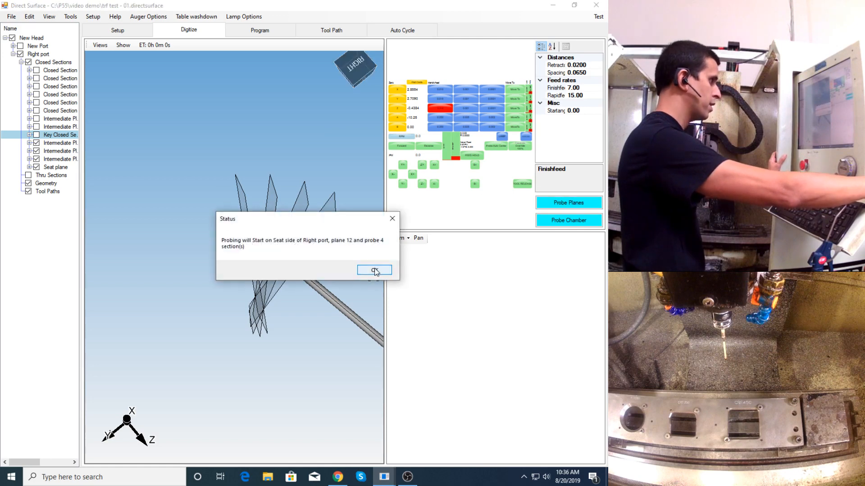
pyautogui.click(374, 270)
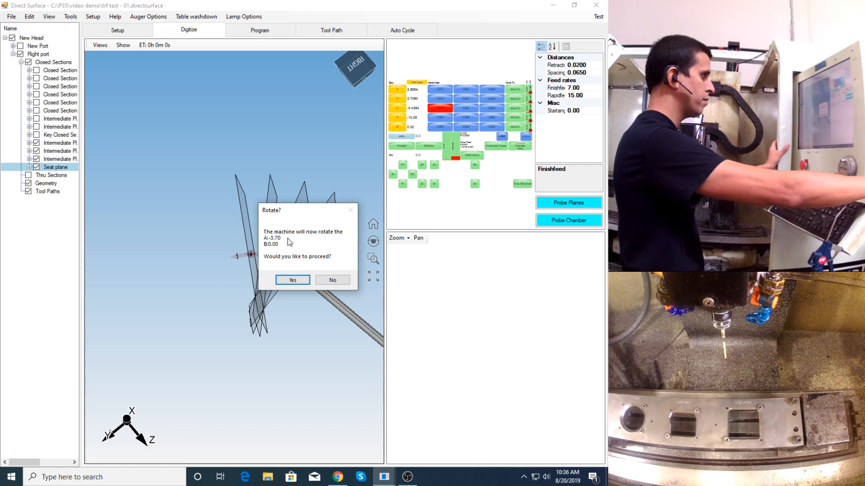
pyautogui.click(292, 280)
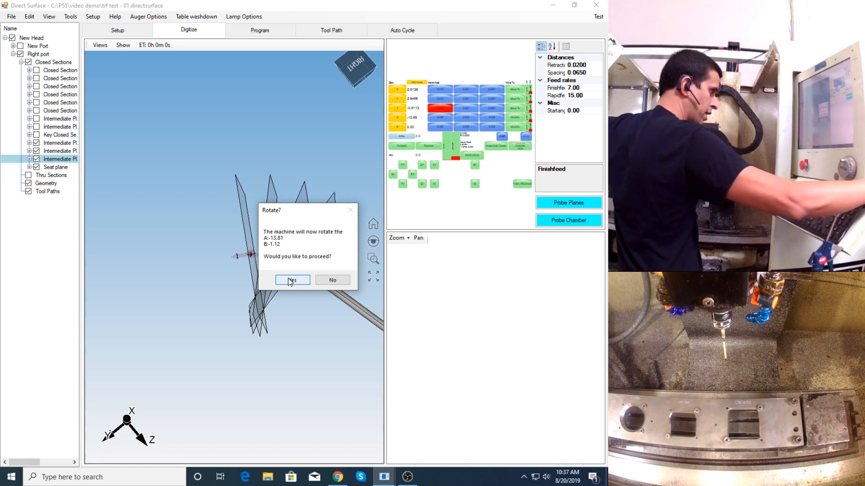
pyautogui.click(291, 280)
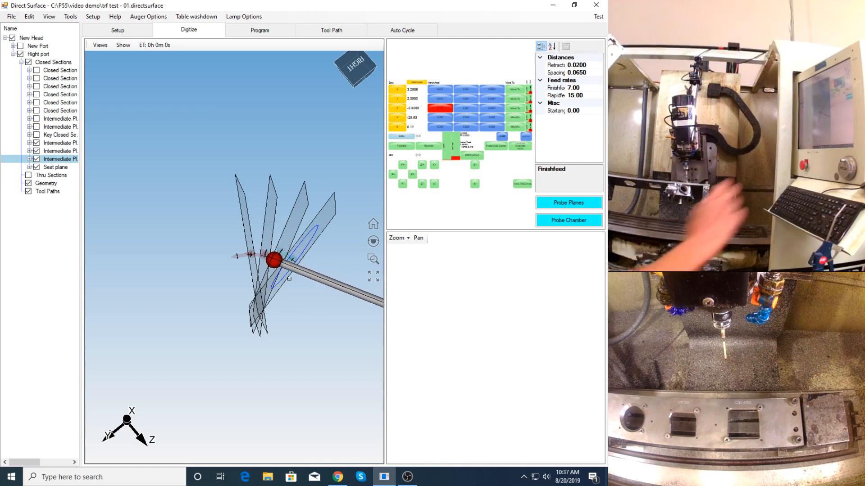
# - Switch the OBS stream to the Probing/Cutting scene during the probing run and return to Direct Surface
pyautogui.click(407, 476)
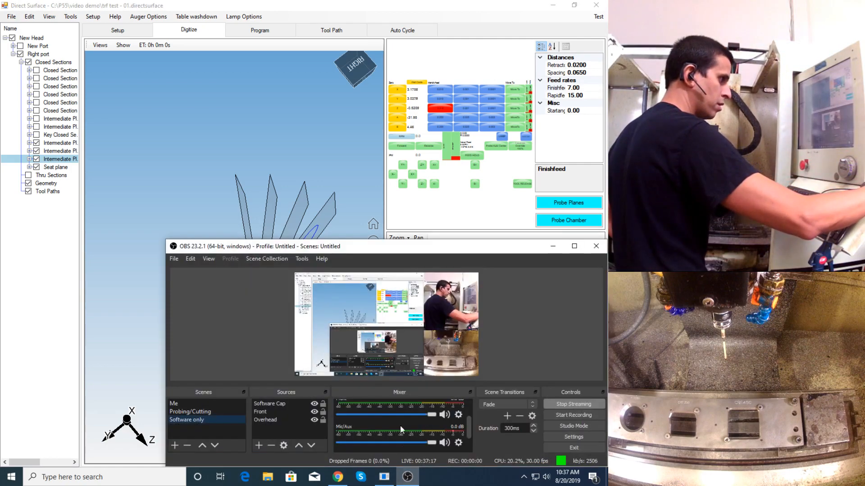
pyautogui.click(177, 411)
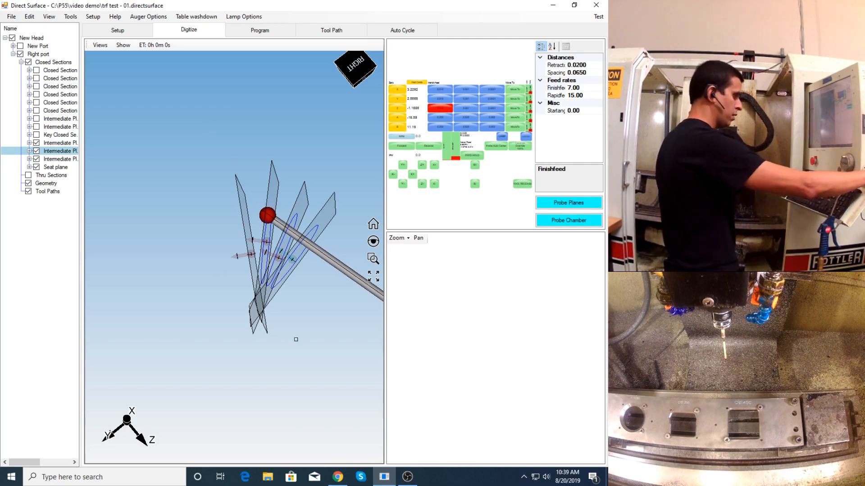
pyautogui.click(408, 477)
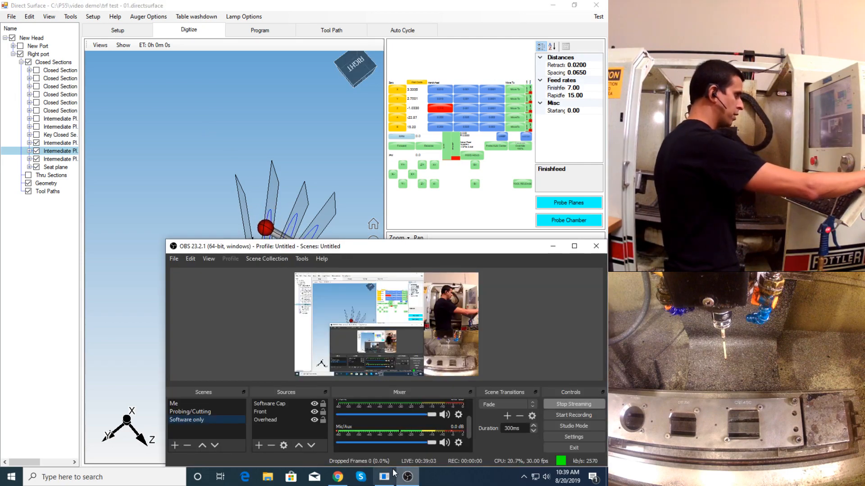
pyautogui.click(222, 176)
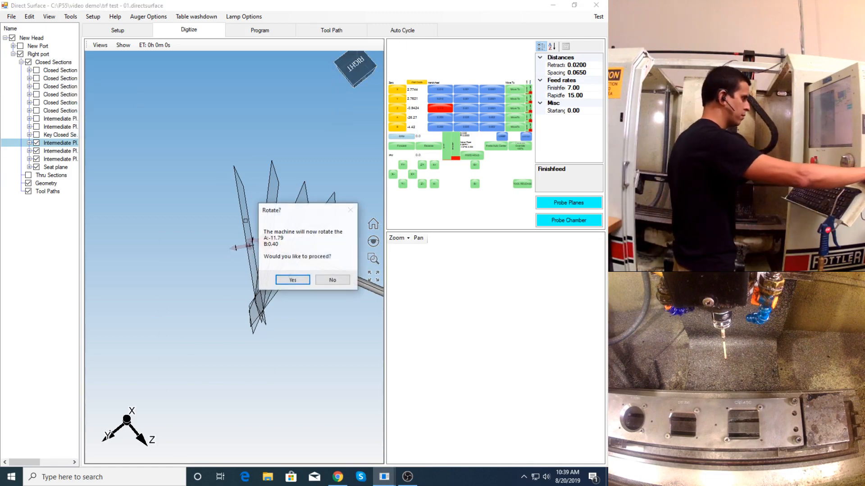
# - Accept the machine rotation for the intermediate plane nearest the key section and finish the seat-side probing run
pyautogui.click(293, 280)
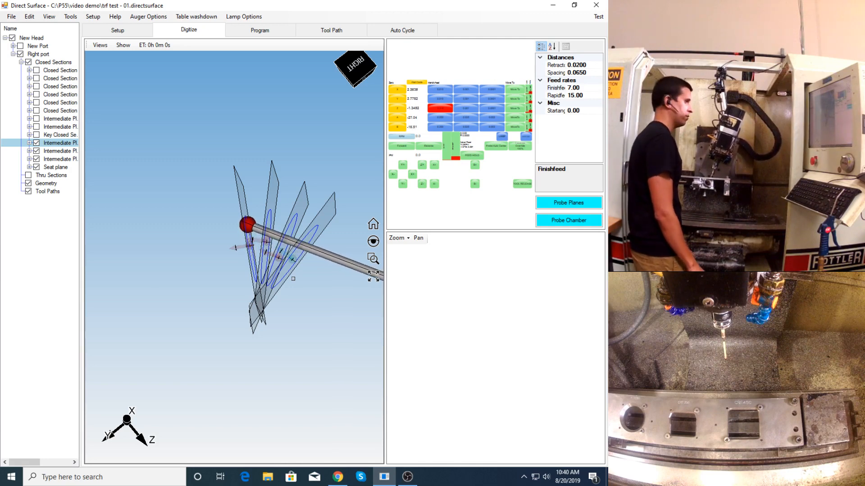
pyautogui.scroll(5, 257, 250)
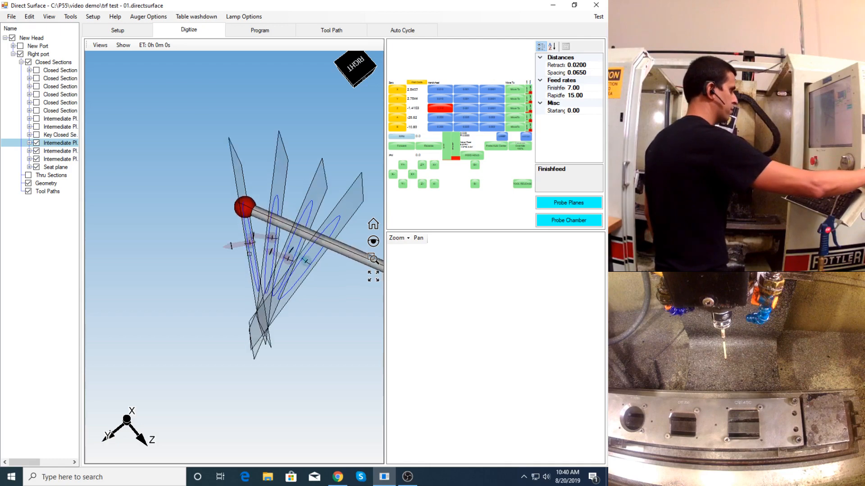
pyautogui.moveTo(257, 249)
pyautogui.mouseDown(button='middle')
pyautogui.moveTo(249, 260)
pyautogui.moveTo(265, 258)
pyautogui.mouseUp(button='middle')
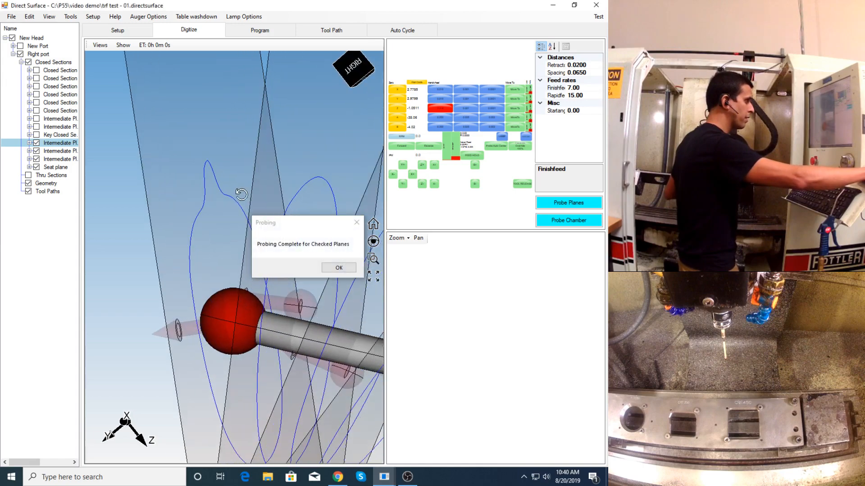
pyautogui.click(344, 267)
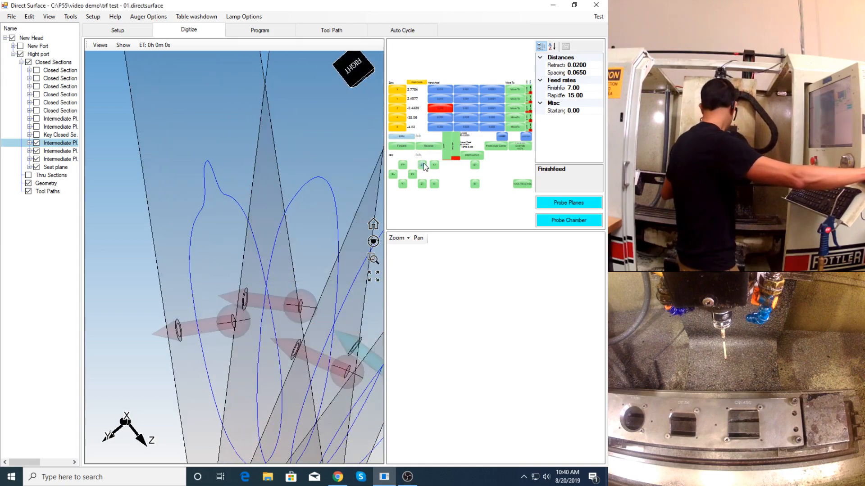
# - Move the probe clear of the head and save the project file
pyautogui.click(403, 166)
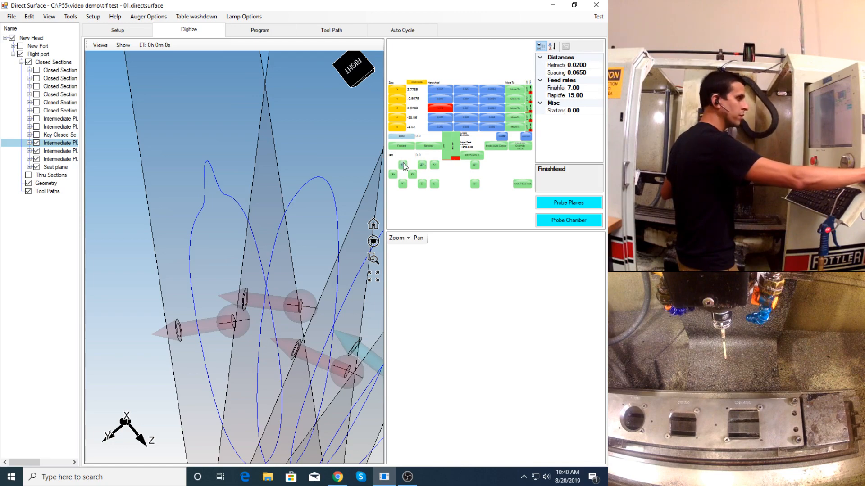
pyautogui.scroll(-6, 264, 260)
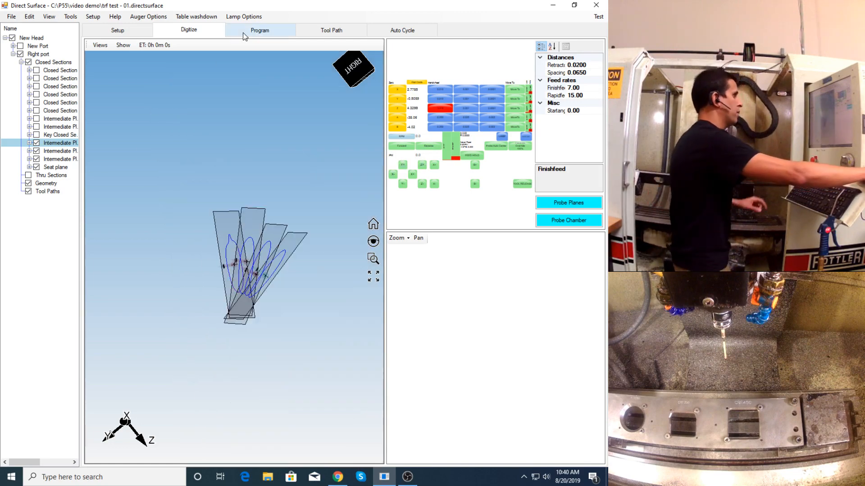
pyautogui.click(16, 20)
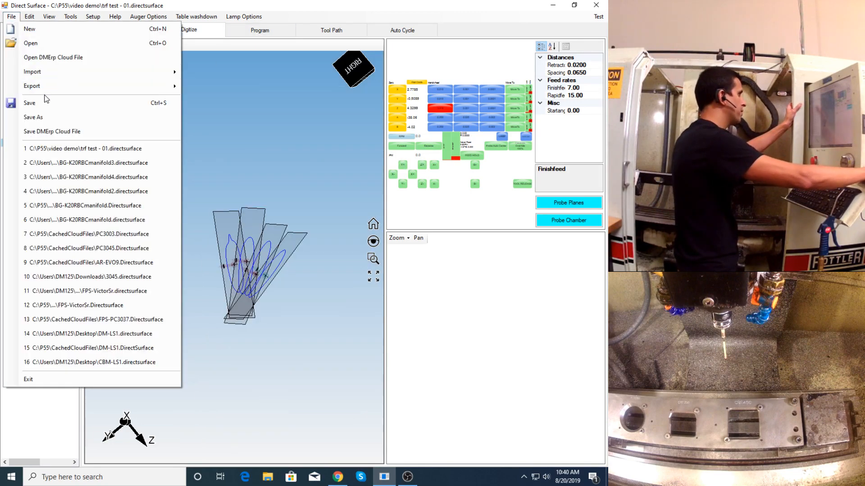
pyautogui.click(50, 106)
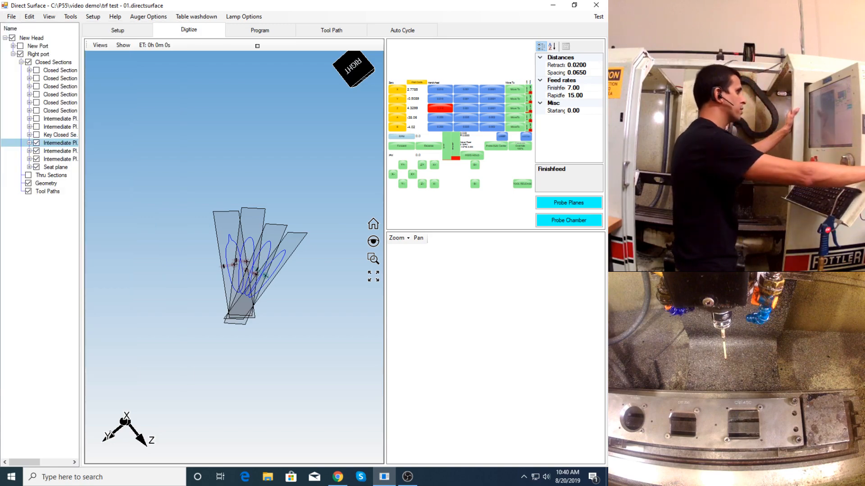
# - Open the programming workspace and show all of Right port's closed sections in a tilted 3D view
pyautogui.click(260, 30)
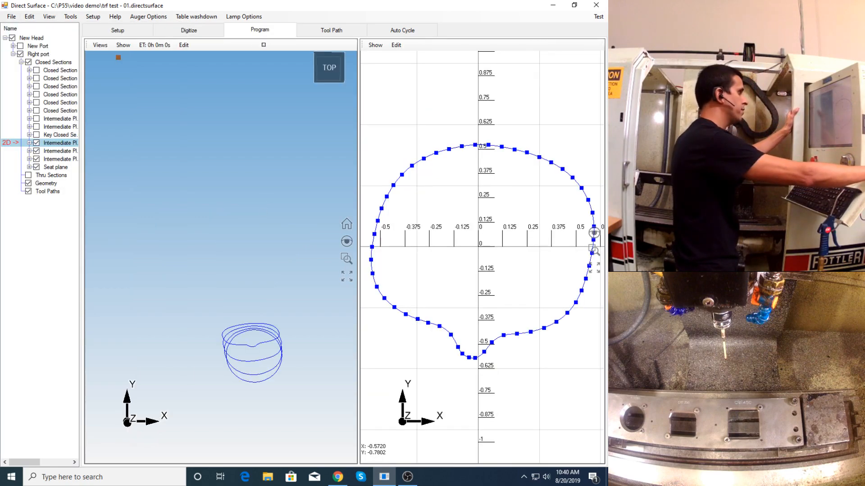
pyautogui.click(28, 63)
pyautogui.moveTo(221, 298)
pyautogui.mouseDown()
pyautogui.moveTo(223, 339)
pyautogui.moveTo(278, 320)
pyautogui.moveTo(236, 320)
pyautogui.mouseUp()
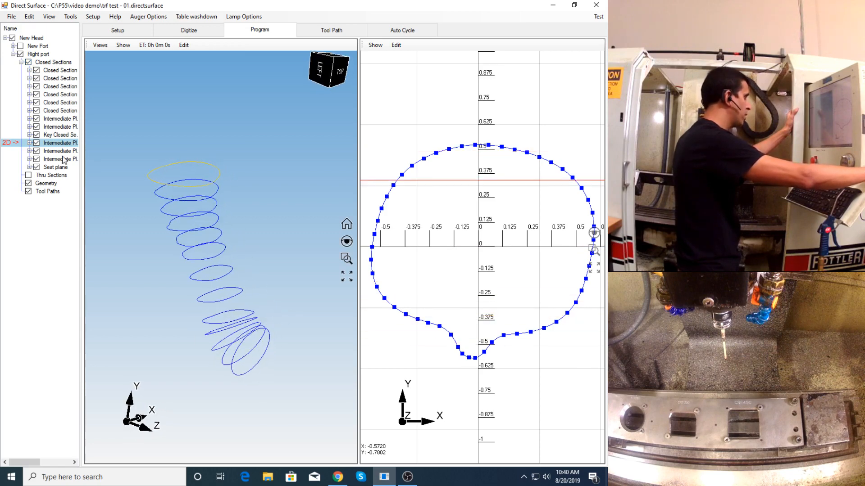
# - Examine the notch at the lower edge of the first intermediate section below the key section in 2D
pyautogui.click(57, 136)
pyautogui.click(58, 143)
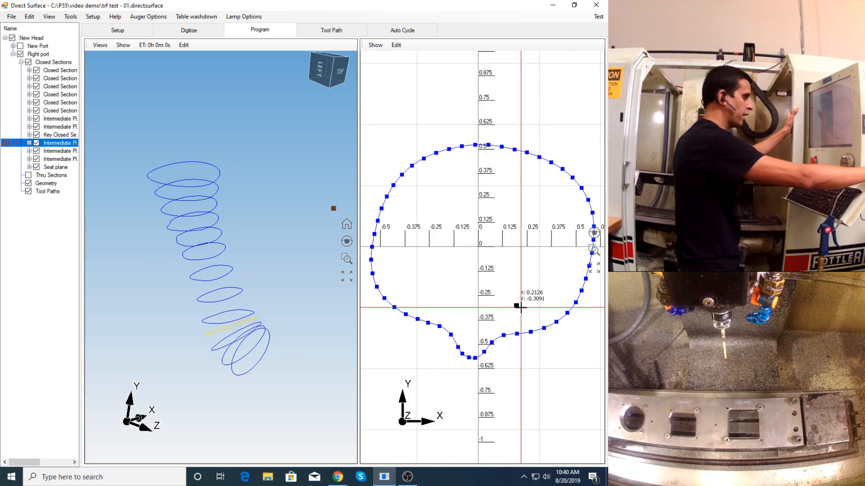
pyautogui.scroll(3, 478, 334)
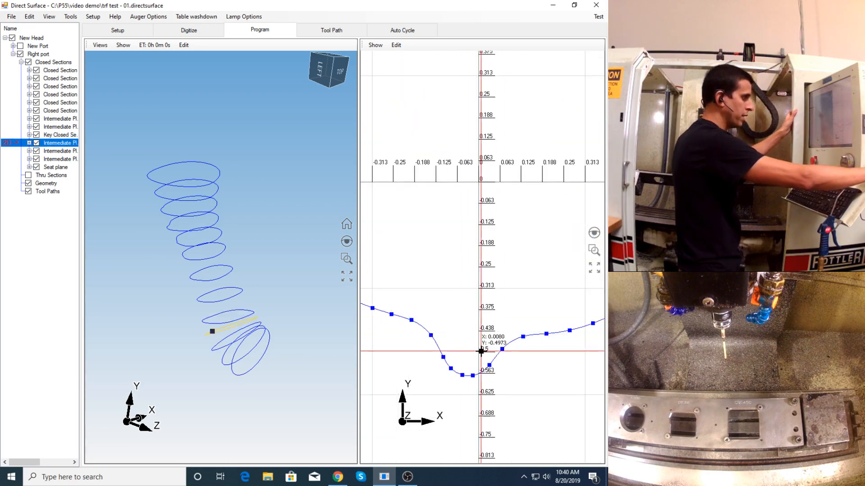
pyautogui.scroll(-5, 473, 320)
pyautogui.scroll(4, 467, 298)
pyautogui.click(436, 289)
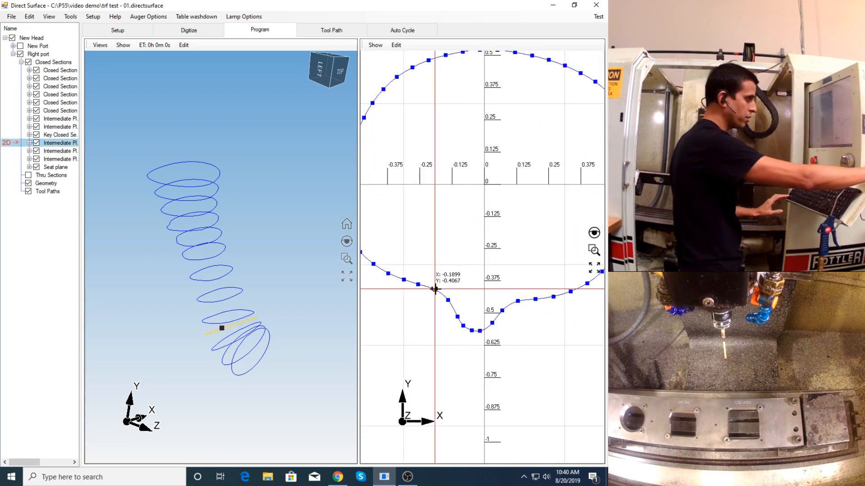
pyautogui.moveTo(427, 281); pyautogui.dragTo(513, 296)
pyautogui.scroll(-3, 513, 297)
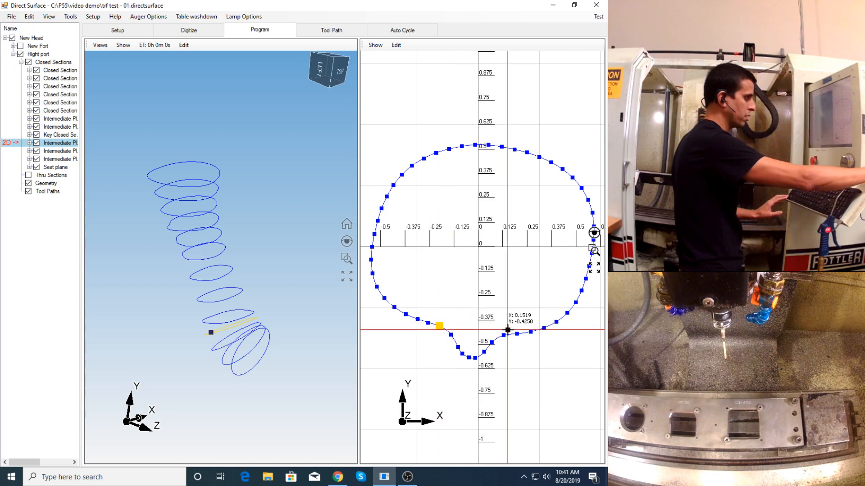
# - Replace the notch at the lower edge of the intermediate section below the key section with a mouse-drawn arc between the points on either side
pyautogui.click(439, 325)
pyautogui.rightClick(503, 337)
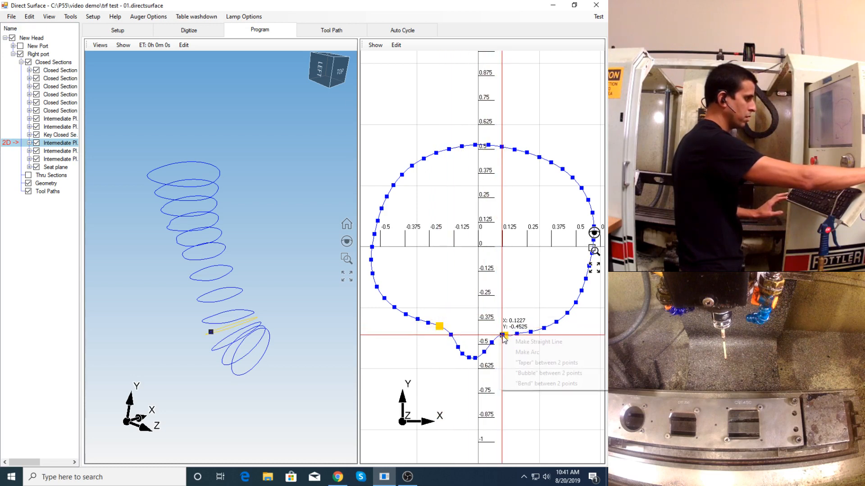
pyautogui.click(523, 353)
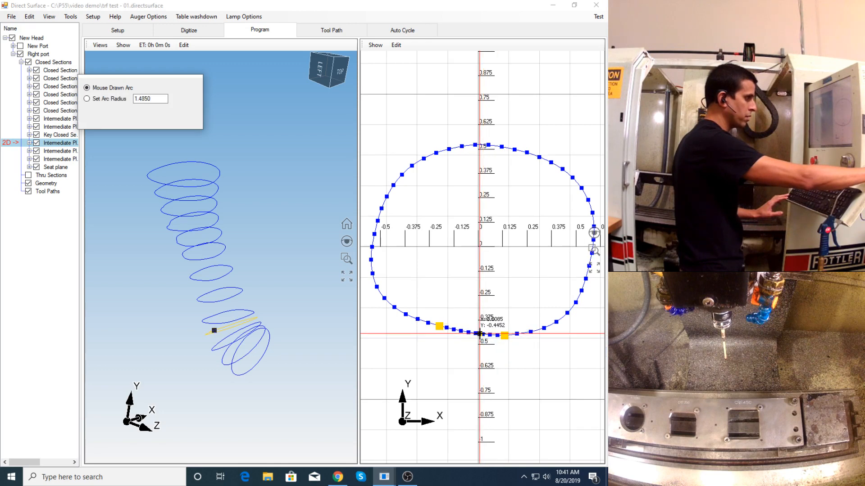
pyautogui.click(479, 334)
pyautogui.scroll(1, 475, 340)
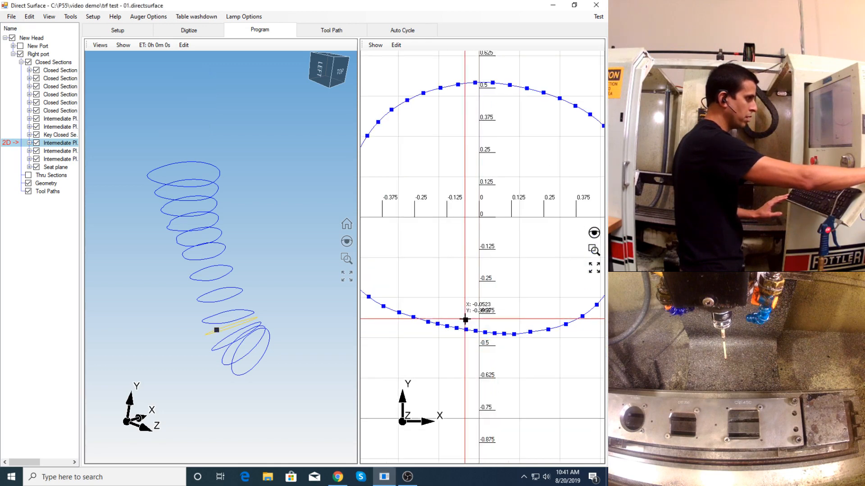
pyautogui.scroll(-2, 467, 317)
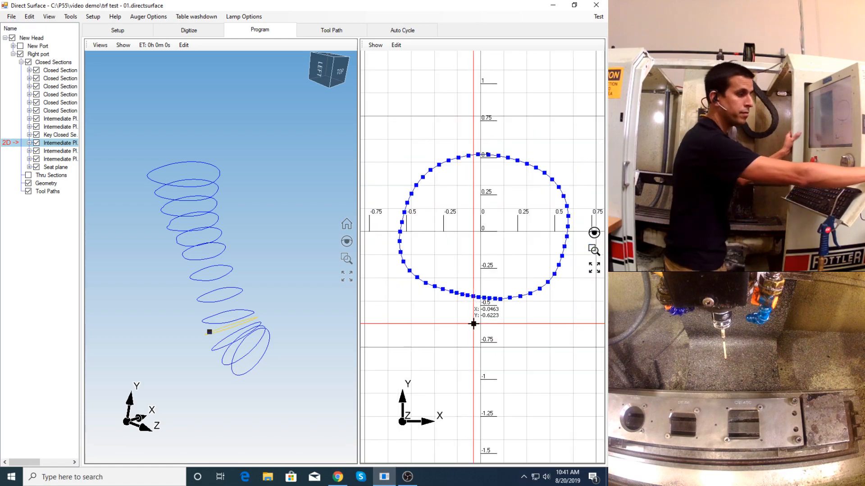
pyautogui.scroll(1, 188, 248)
# - Save the project file with the edited intermediate section
pyautogui.moveTo(188, 249); pyautogui.dragTo(215, 308, button='middle')
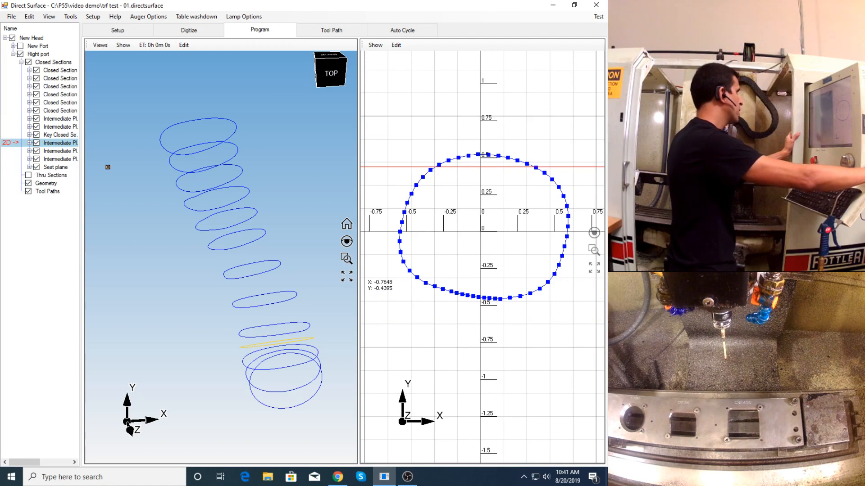
pyautogui.click(50, 55)
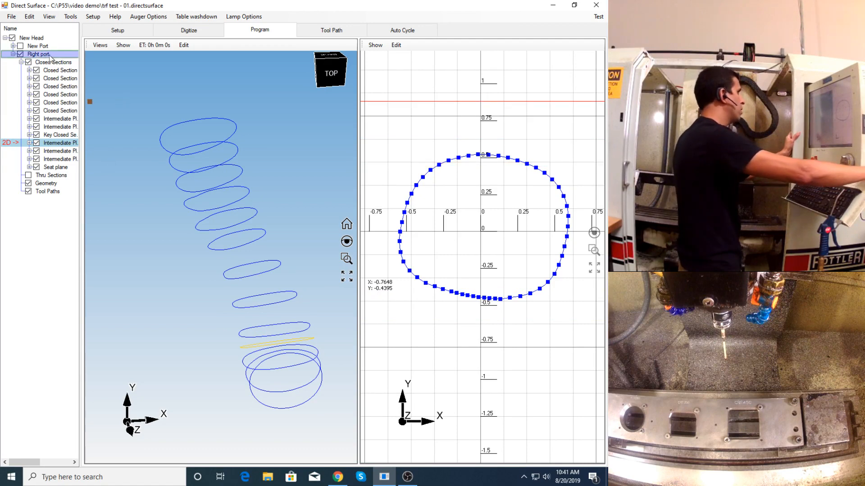
pyautogui.click(12, 17)
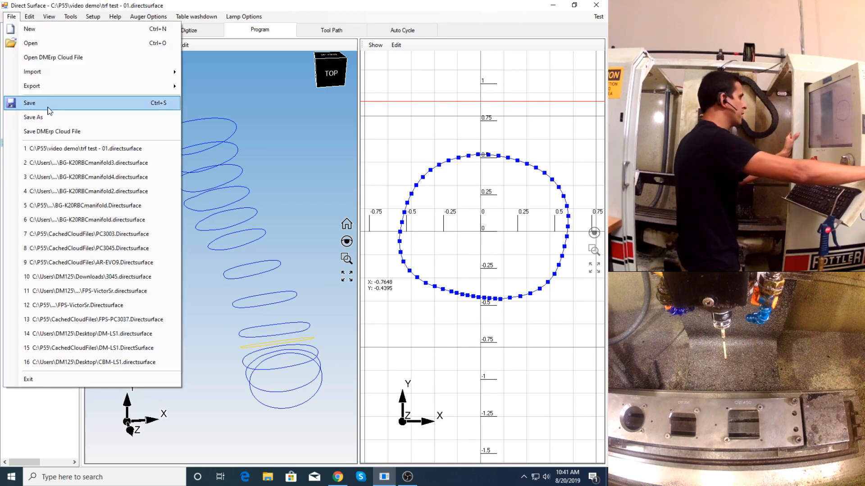
pyautogui.click(65, 107)
# - Create a surface for Right port without a guide support, accepting the proposed key closed section number
pyautogui.click(39, 55)
pyautogui.rightClick(38, 56)
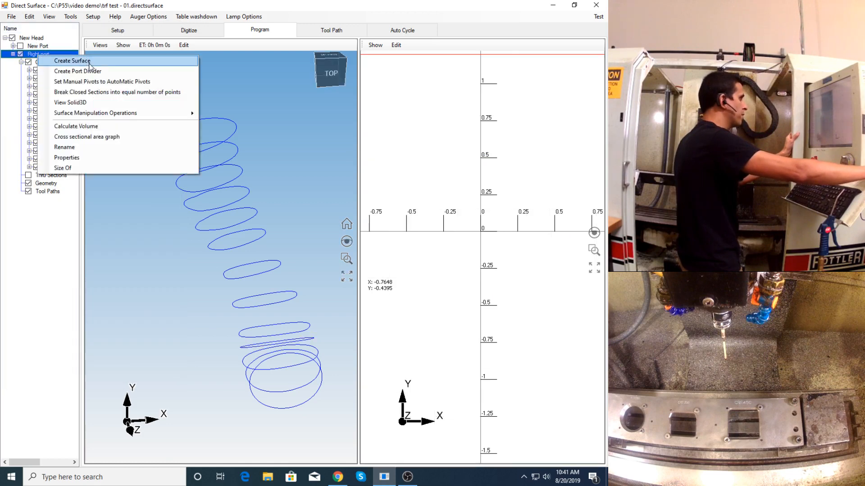
pyautogui.click(89, 62)
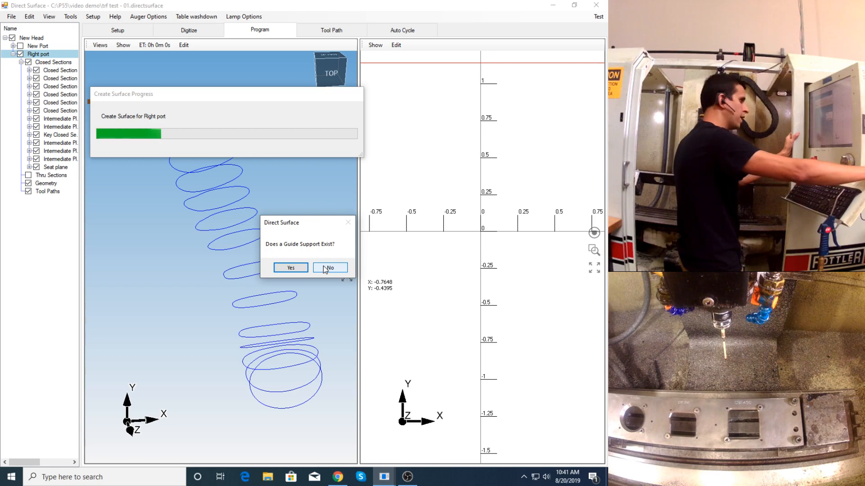
pyautogui.click(326, 268)
pyautogui.click(245, 201)
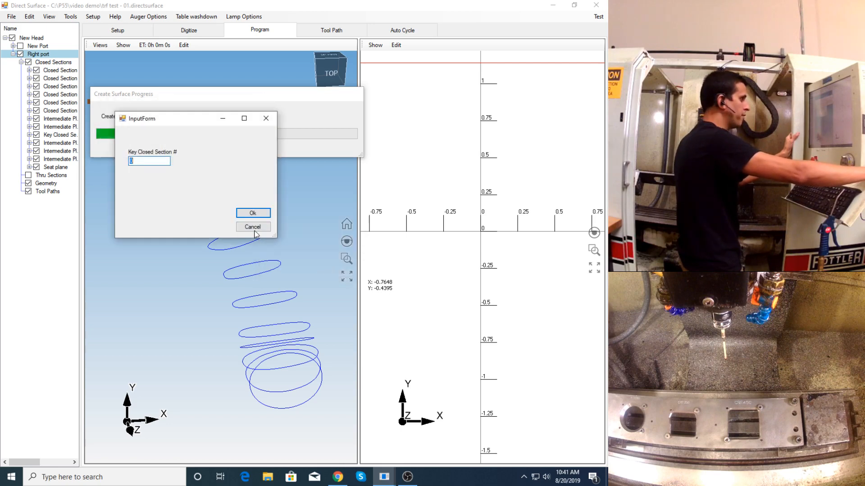
pyautogui.click(254, 213)
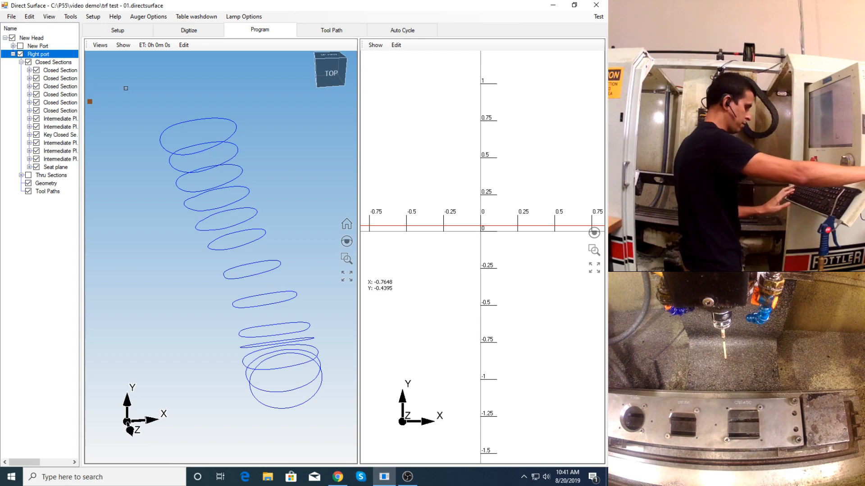
# - Examine the Right port surface around the key section, hide it, and compare the key closed section with its neighbours in 2D and side view
pyautogui.moveTo(313, 205); pyautogui.dragTo(246, 266)
pyautogui.scroll(5, 246, 265)
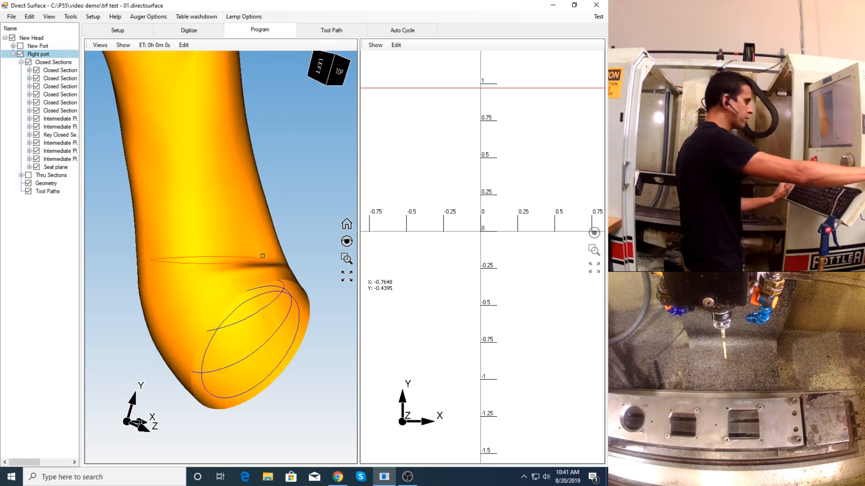
pyautogui.moveTo(262, 255)
pyautogui.mouseDown(button='middle')
pyautogui.moveTo(287, 252)
pyautogui.moveTo(262, 249)
pyautogui.moveTo(256, 263)
pyautogui.mouseUp(button='middle')
pyautogui.press('s')
pyautogui.click(239, 270)
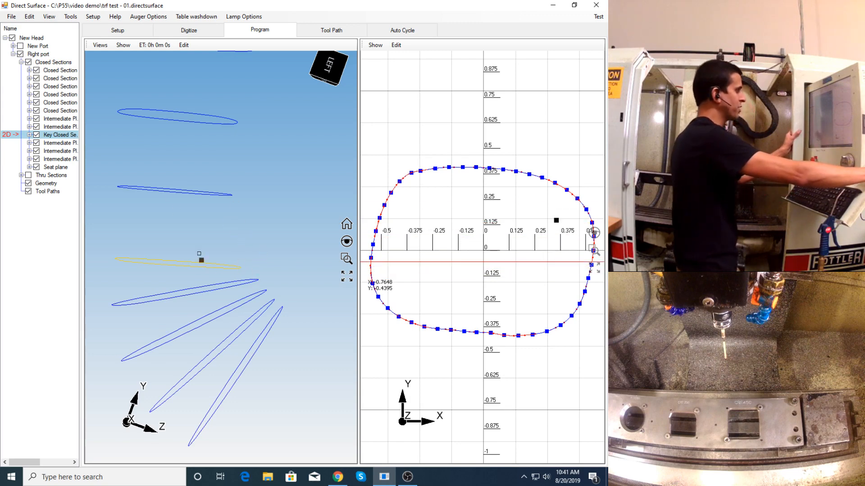
pyautogui.click(60, 135)
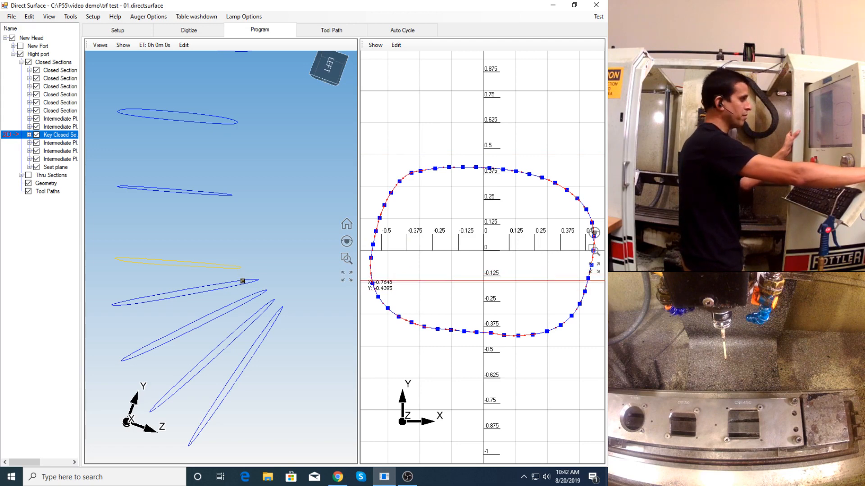
pyautogui.scroll(-3, 233, 228)
pyautogui.scroll(3, 230, 262)
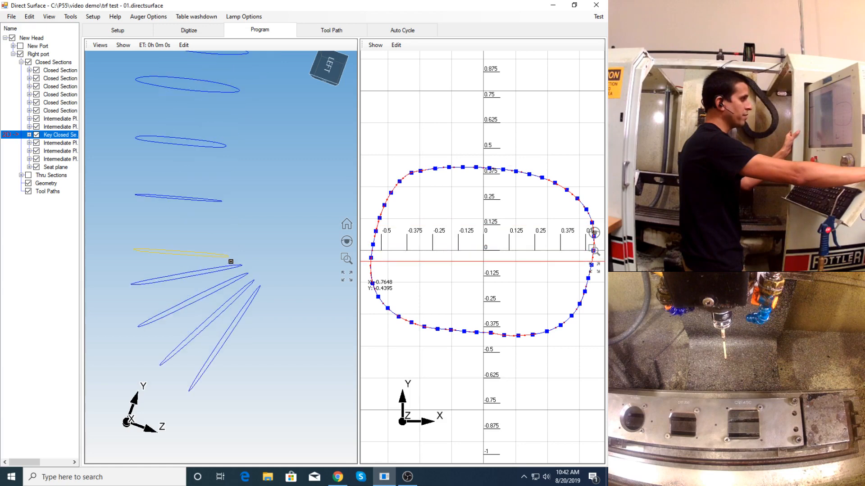
pyautogui.moveTo(233, 254)
pyautogui.mouseDown(button='middle')
pyautogui.moveTo(221, 257)
pyautogui.moveTo(243, 258)
pyautogui.mouseUp(button='middle')
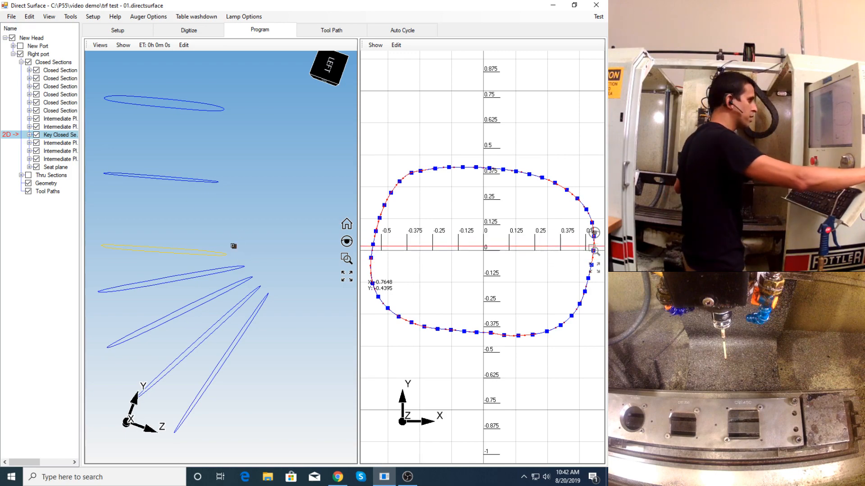
# - Save the project file and delete Right port's thru sections
pyautogui.click(10, 18)
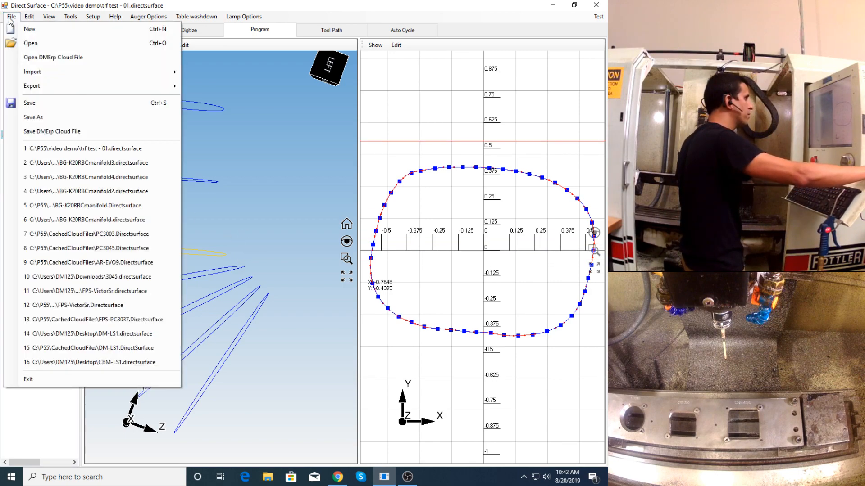
pyautogui.click(53, 103)
pyautogui.click(29, 135)
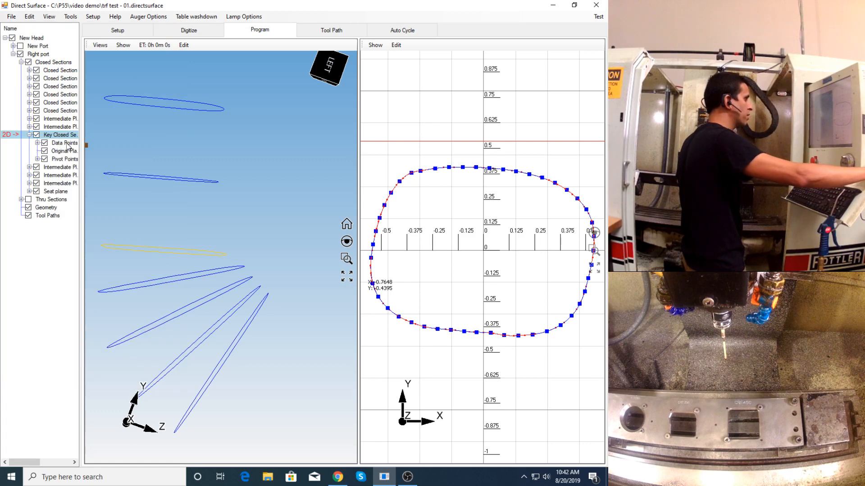
pyautogui.scroll(-2, 221, 251)
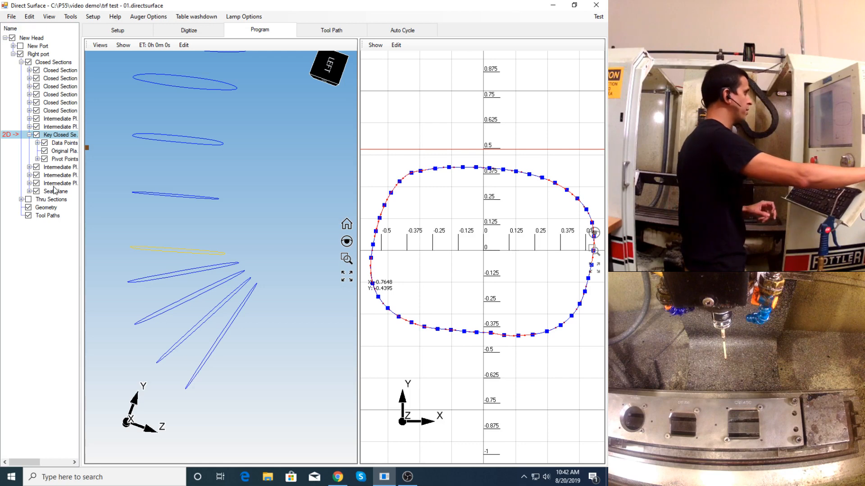
pyautogui.click(46, 200)
pyautogui.press('Delete')
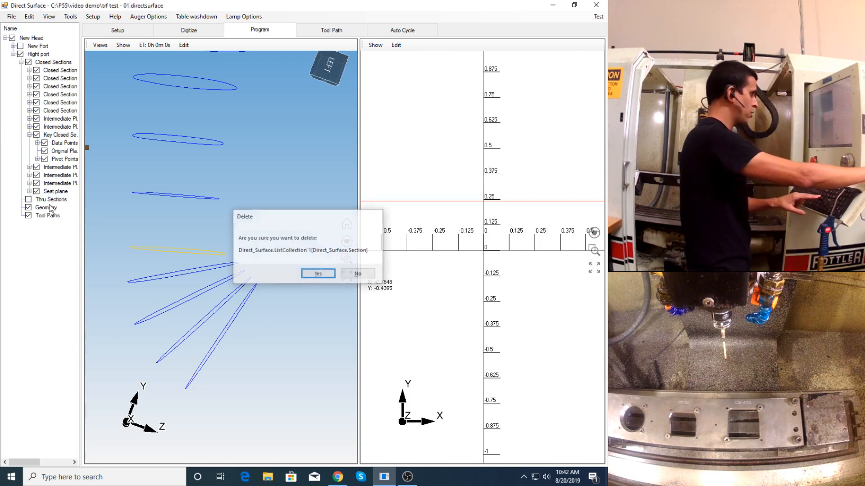
pyautogui.press('Return')
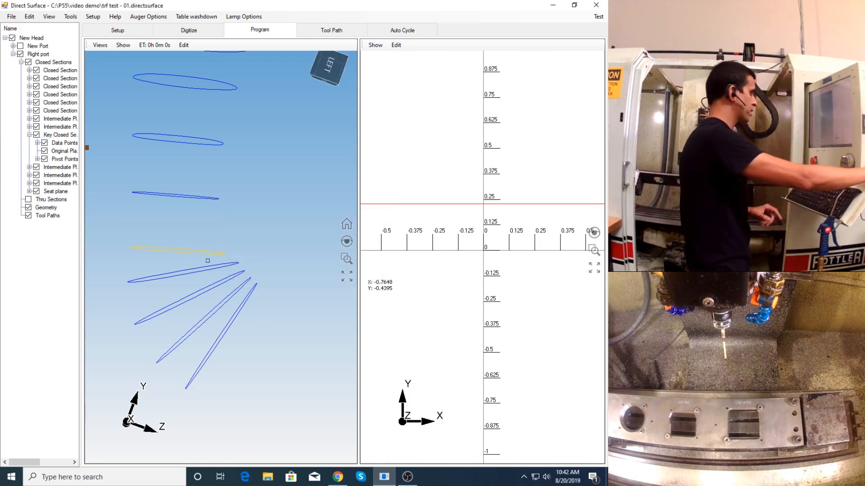
# - Return to the digitizing workspace and show only the key closed section of Right port
pyautogui.click(204, 31)
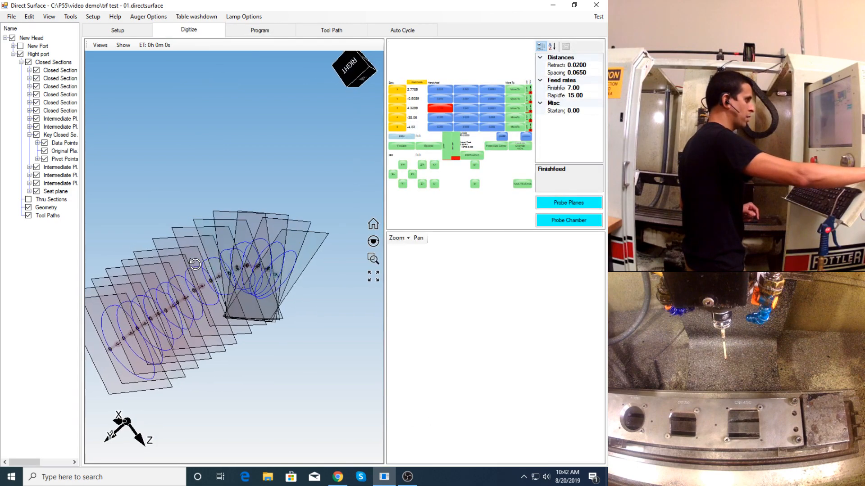
pyautogui.click(28, 63)
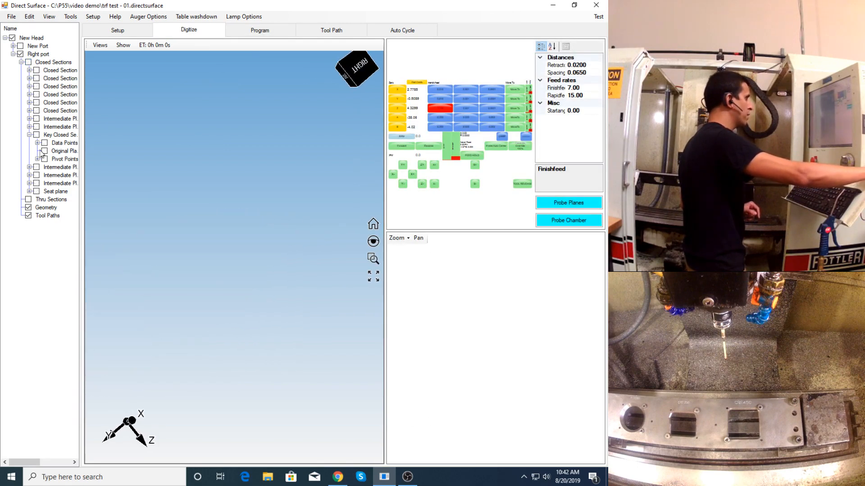
pyautogui.click(37, 136)
pyautogui.moveTo(199, 271); pyautogui.dragTo(167, 280, button='middle')
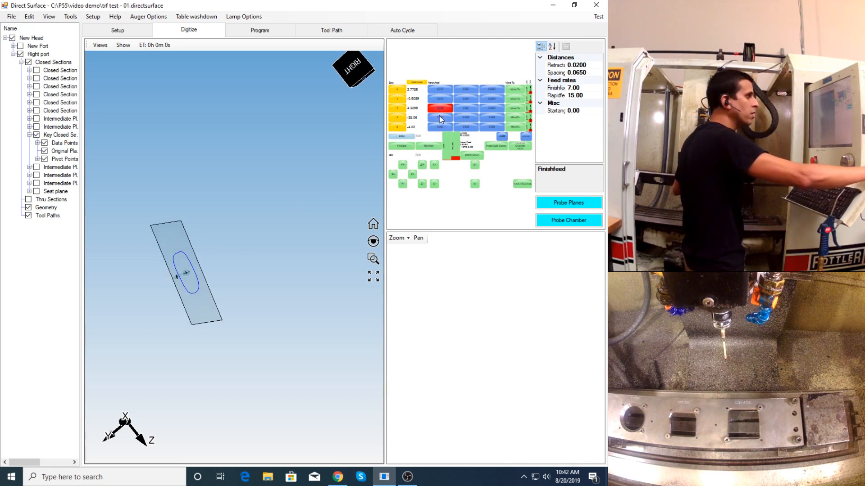
# - Delete the key closed section's data points while keeping its original plane and pivot points
pyautogui.click(58, 144)
pyautogui.press('Delete')
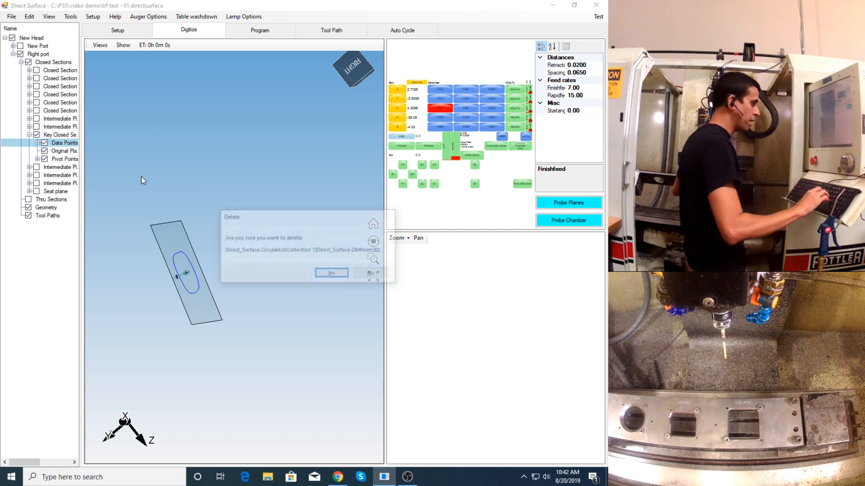
pyautogui.press('Return')
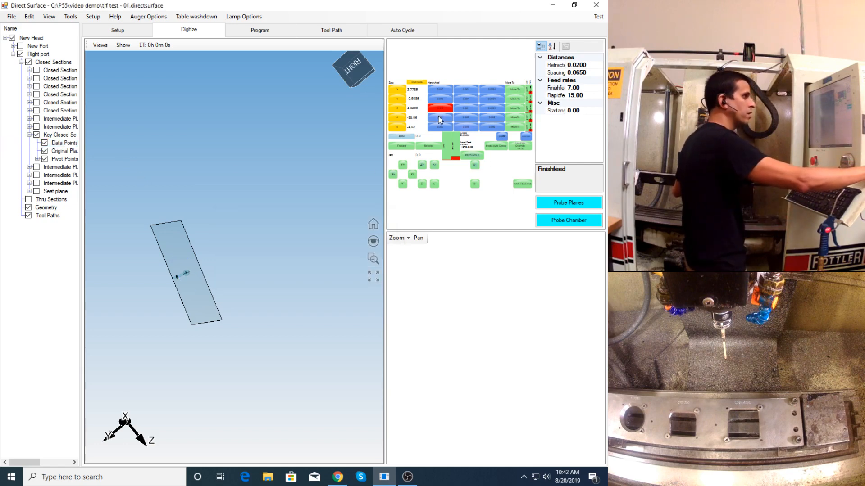
# - Tilt the head and jog the probe through the seat side up to the key closed section's plane
pyautogui.click(440, 118)
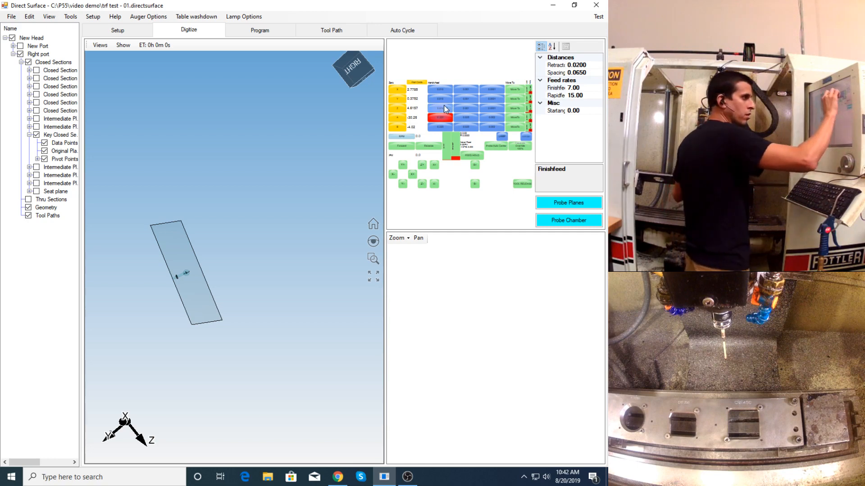
pyautogui.click(444, 108)
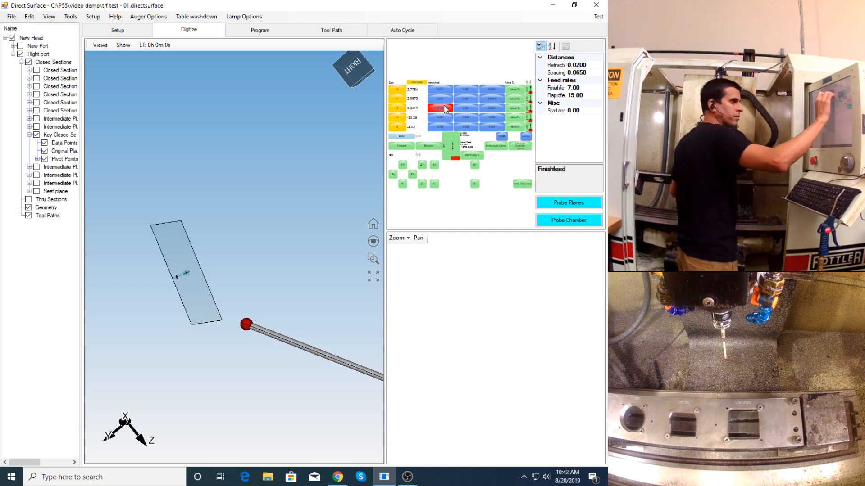
pyautogui.click(440, 99)
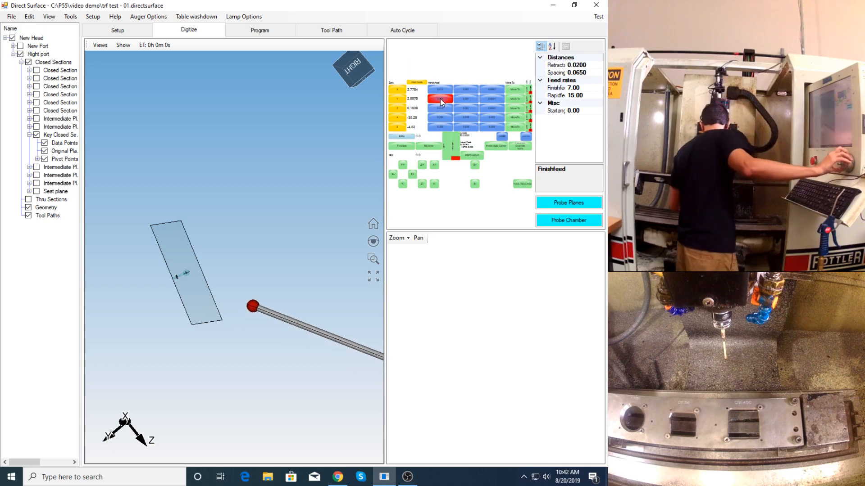
pyautogui.click(440, 107)
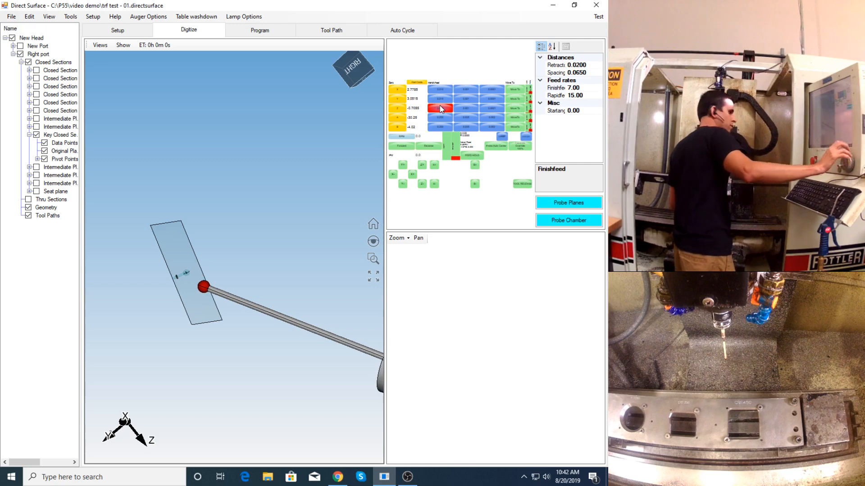
pyautogui.moveTo(217, 265); pyautogui.dragTo(229, 266, button='middle')
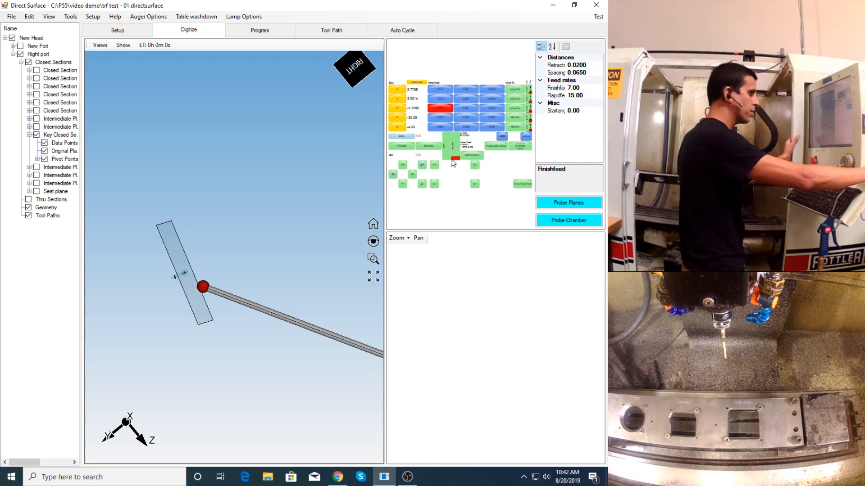
# - Probe Right port's key closed section from the seat side, automatically calculating a new pivot point and letting the machine rotate to A -14.65, B -1.75
pyautogui.click(571, 204)
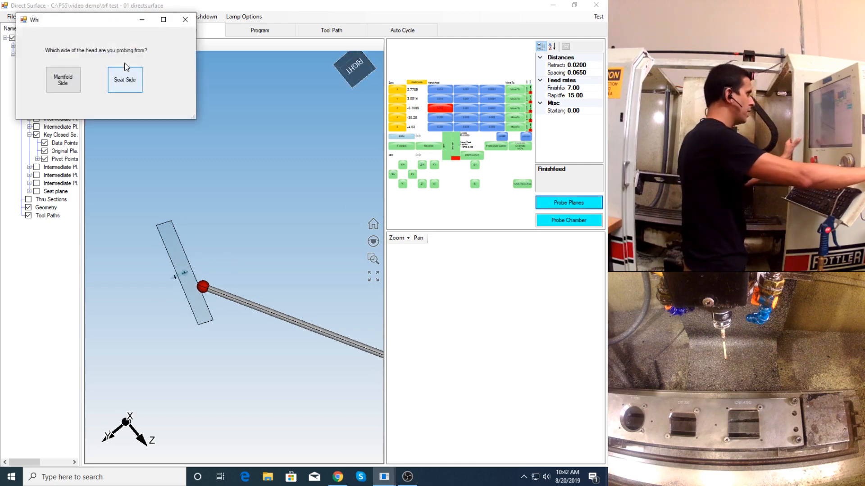
pyautogui.moveTo(119, 20); pyautogui.dragTo(225, 76)
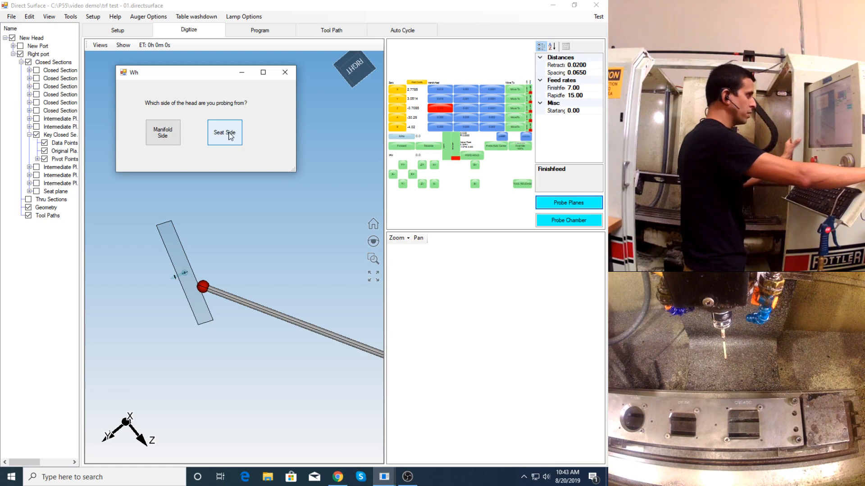
pyautogui.click(229, 135)
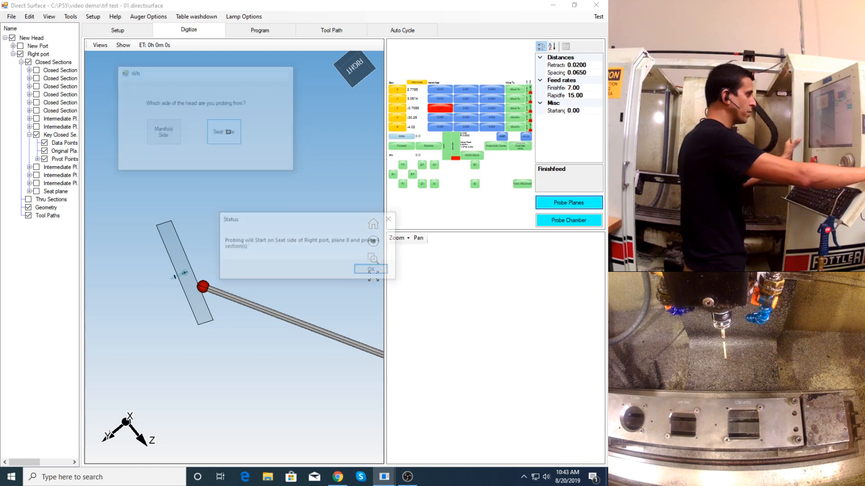
pyautogui.click(367, 271)
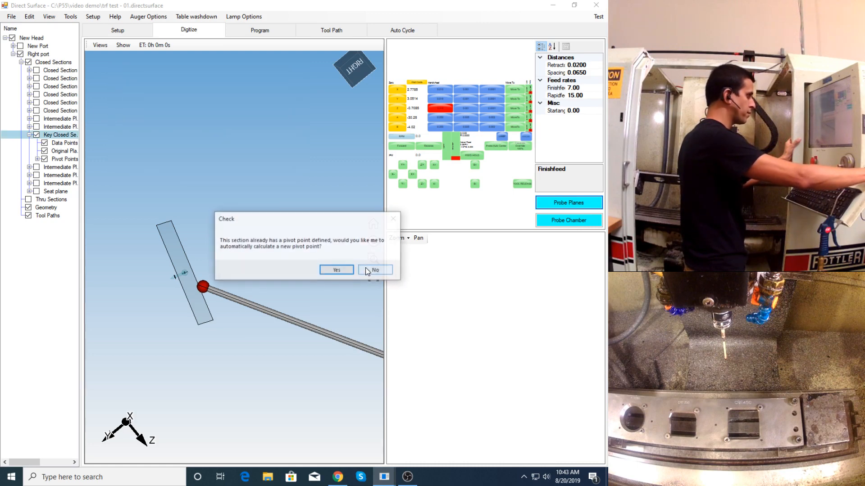
pyautogui.click(336, 270)
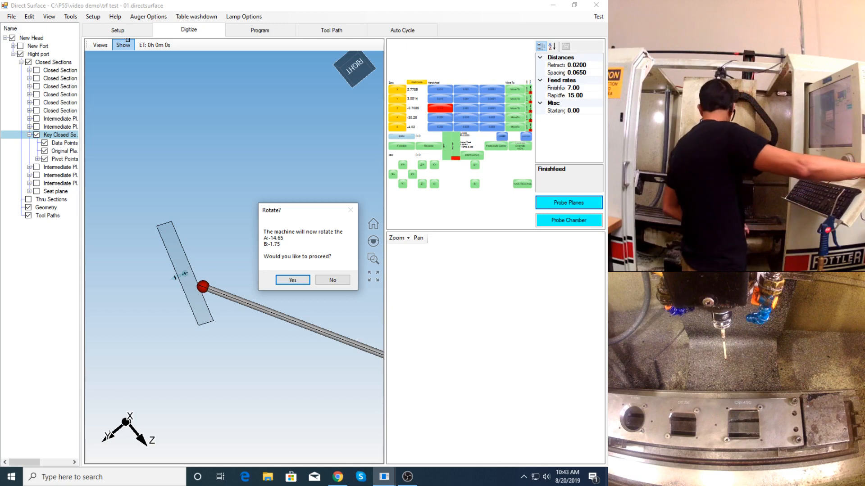
pyautogui.click(291, 281)
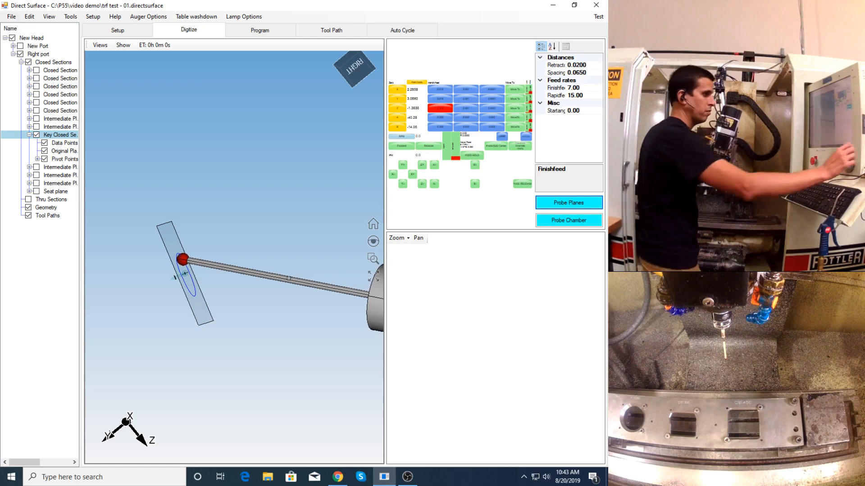
pyautogui.click(409, 477)
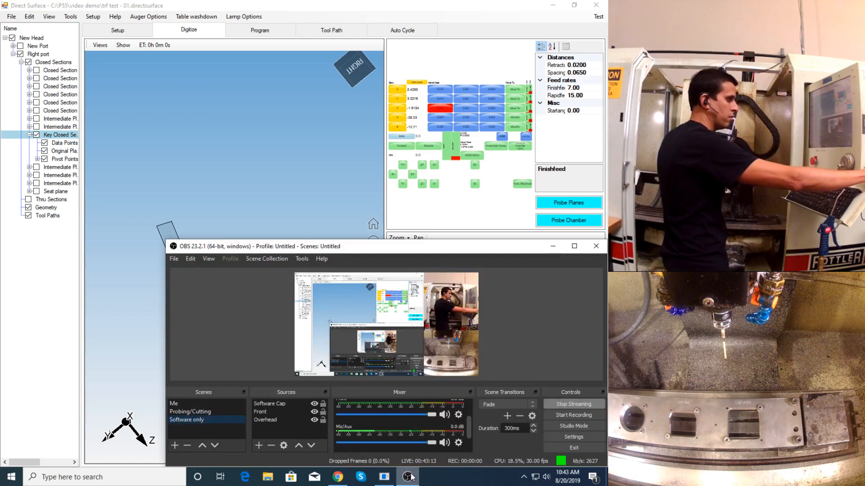
pyautogui.click(287, 187)
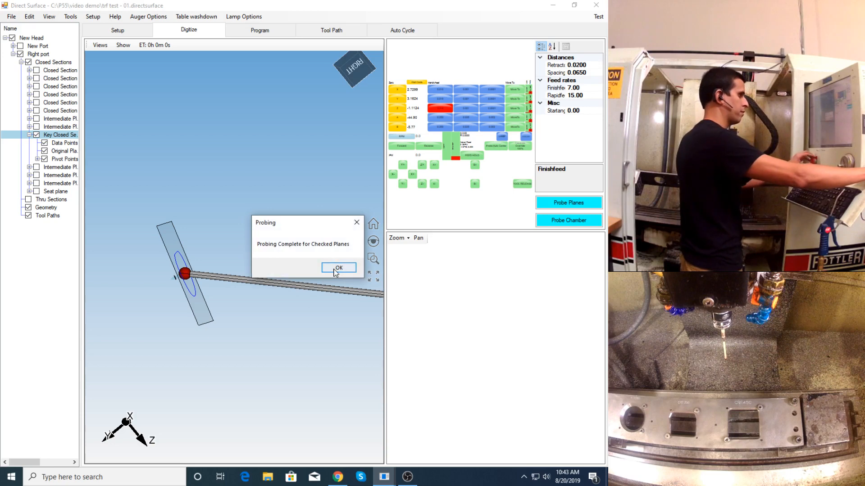
pyautogui.click(338, 268)
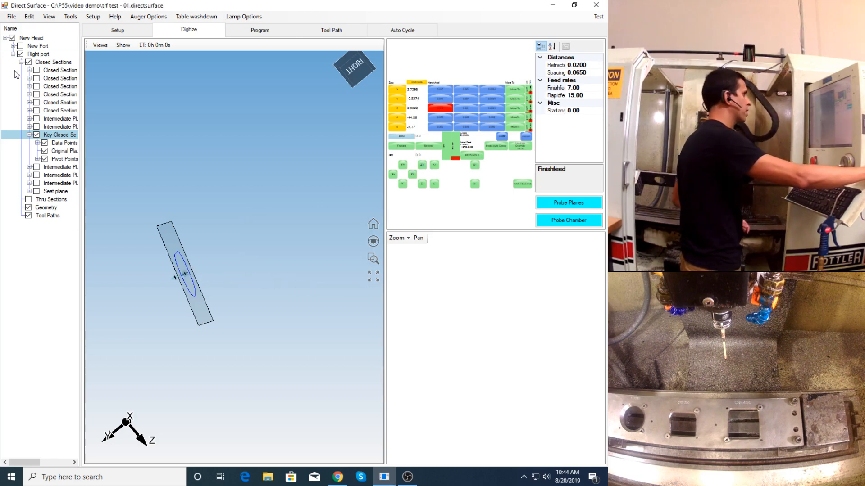
# - Show all of Right port's closed sections in the programming workspace and create the port surface with a count of 72
pyautogui.click(263, 30)
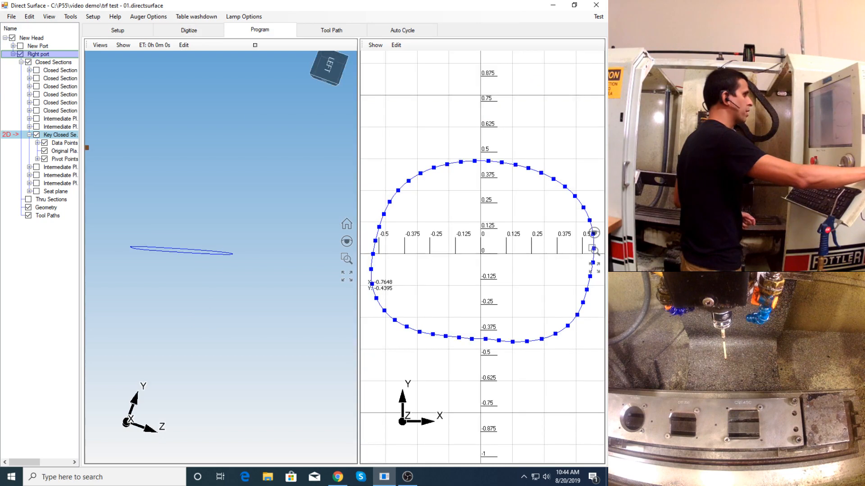
pyautogui.click(28, 62)
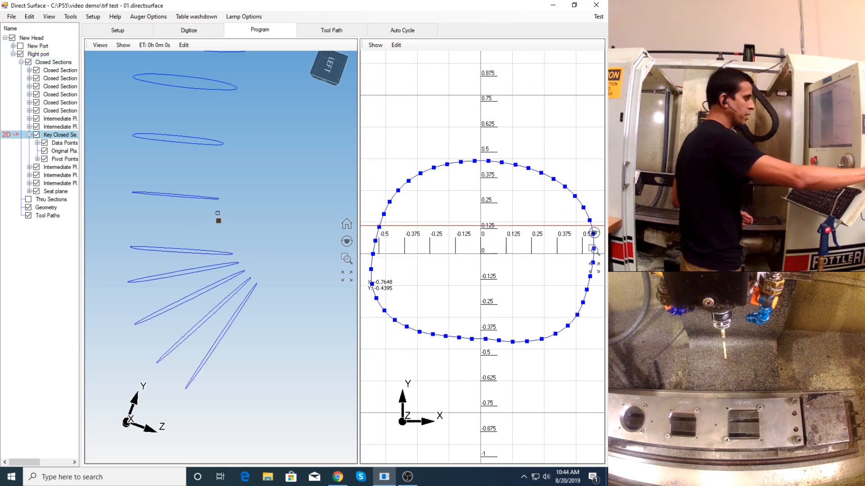
pyautogui.rightClick(44, 60)
pyautogui.rightClick(41, 53)
pyautogui.click(73, 59)
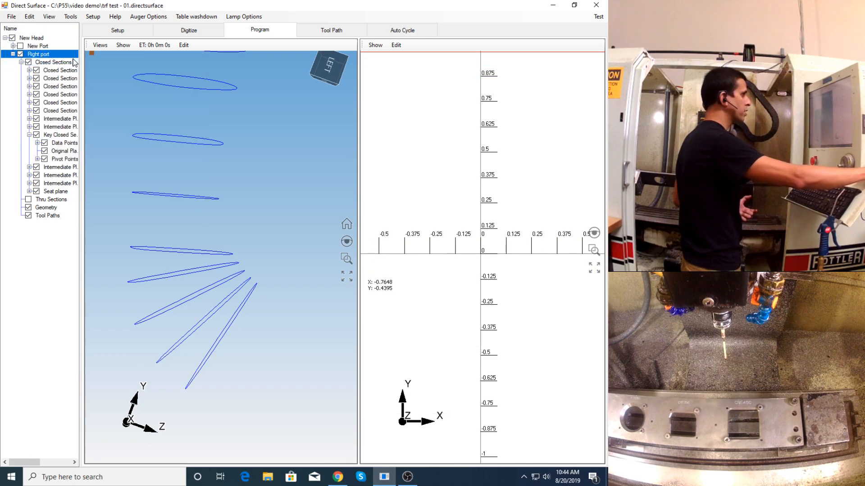
pyautogui.click(323, 268)
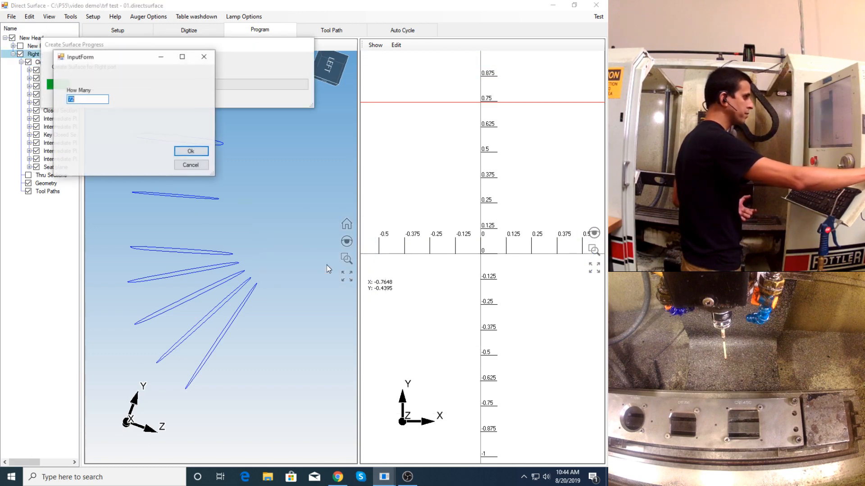
pyautogui.click(199, 152)
pyautogui.click(203, 164)
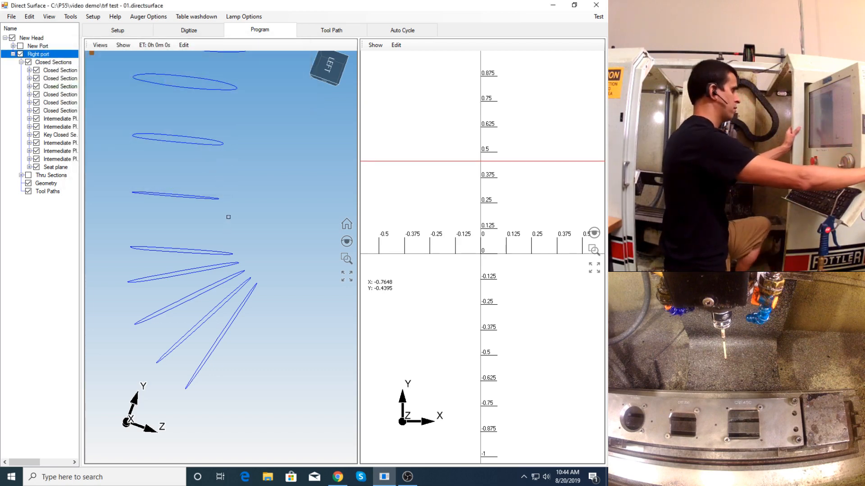
# - Inspect the rebuilt Right port surface from several angles and save the project file
pyautogui.moveTo(234, 200); pyautogui.dragTo(168, 217, button='middle')
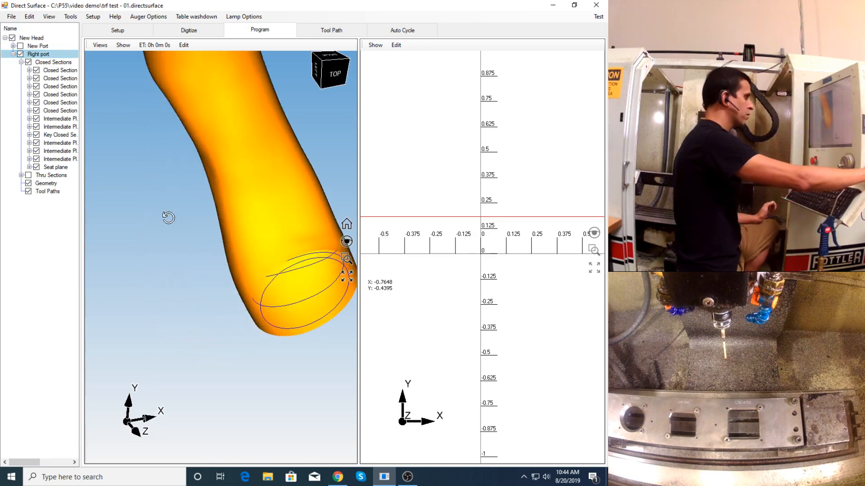
pyautogui.moveTo(271, 227); pyautogui.dragTo(252, 225, button='middle')
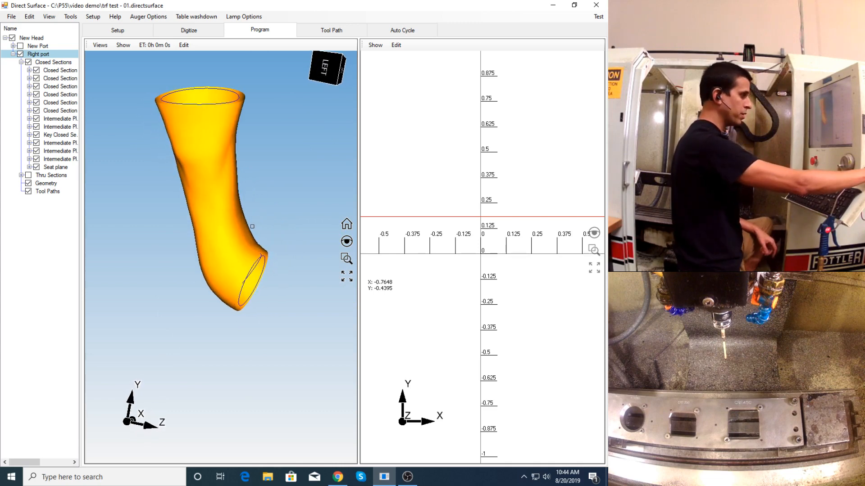
pyautogui.click(12, 16)
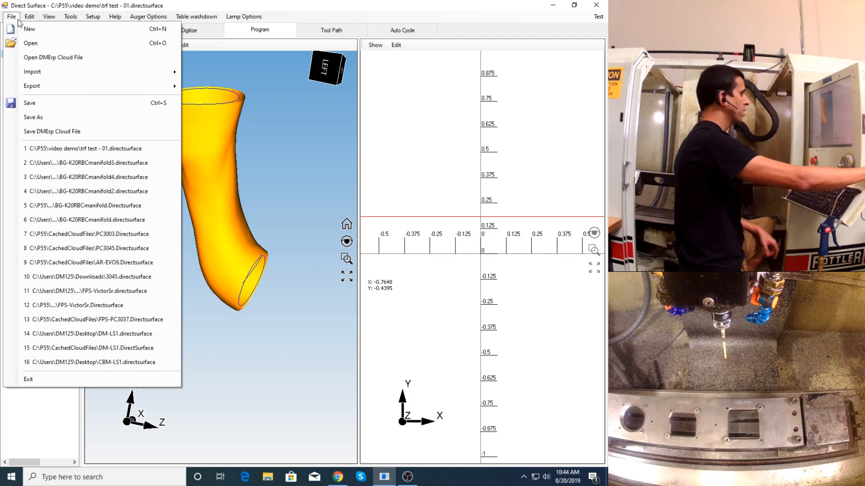
pyautogui.click(30, 102)
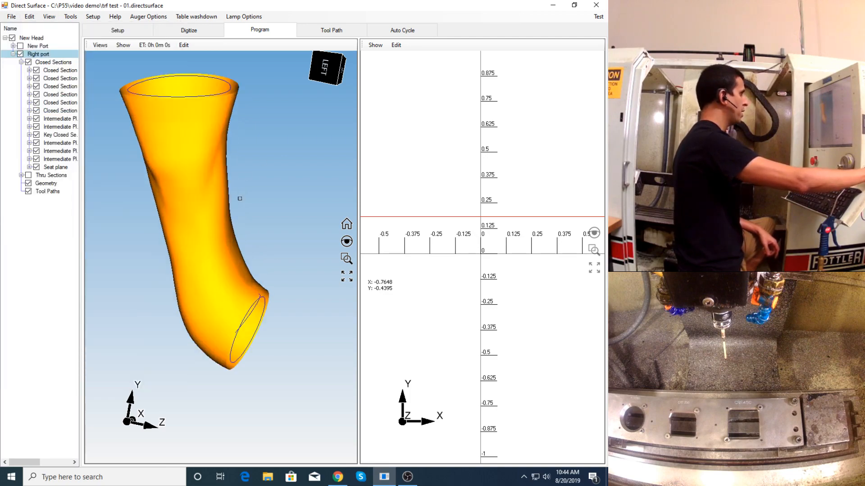
pyautogui.moveTo(240, 220); pyautogui.dragTo(201, 222, button='middle')
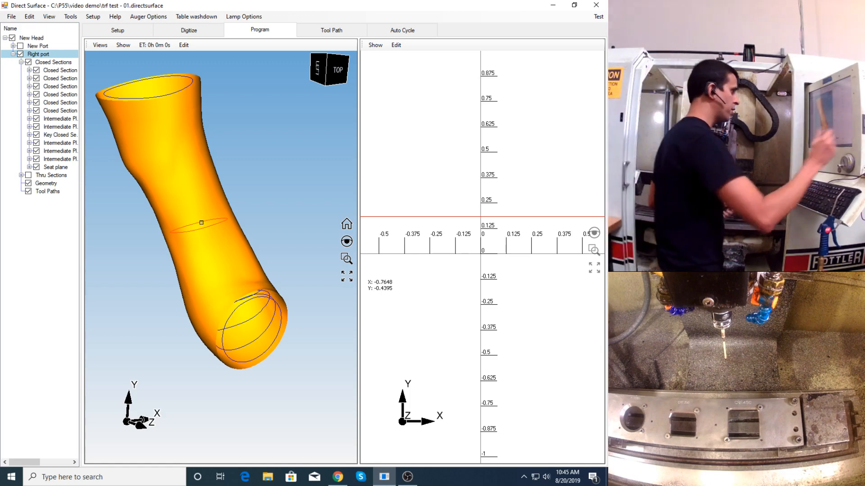
# - Make the key closed section the dividing line for two toolpaths using the 1/4 tool, and calculate them in the toolpath workspace
pyautogui.rightClick(57, 135)
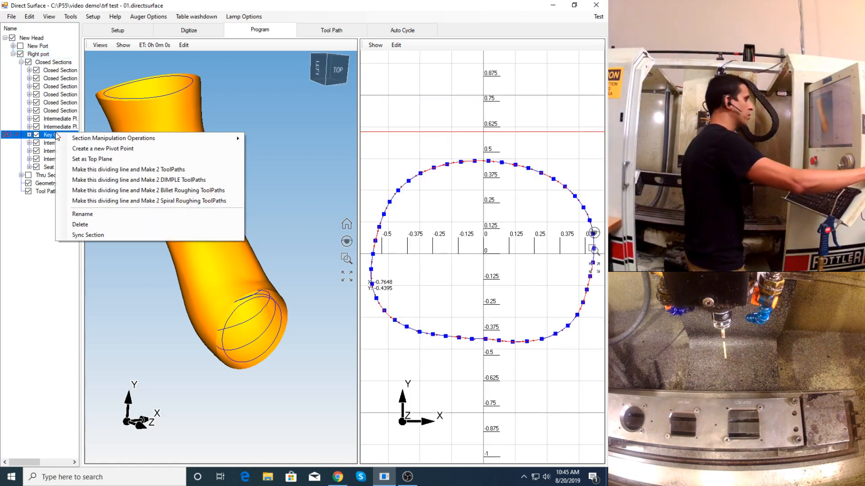
pyautogui.click(48, 136)
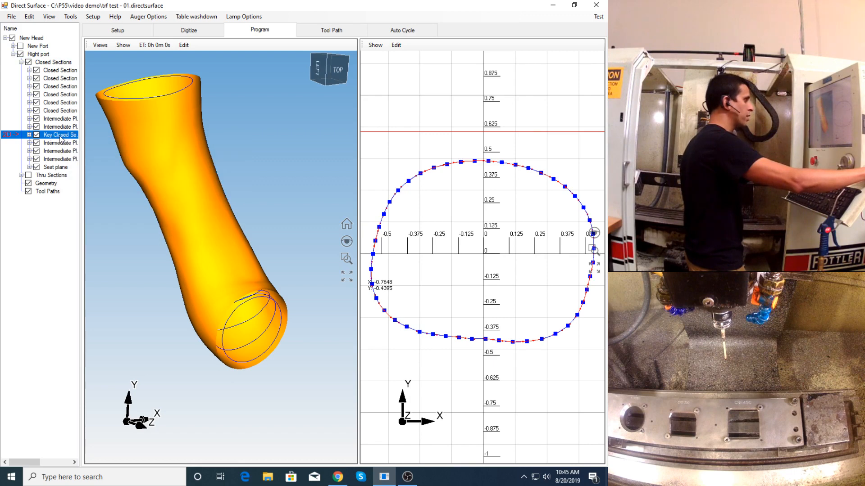
pyautogui.rightClick(60, 138)
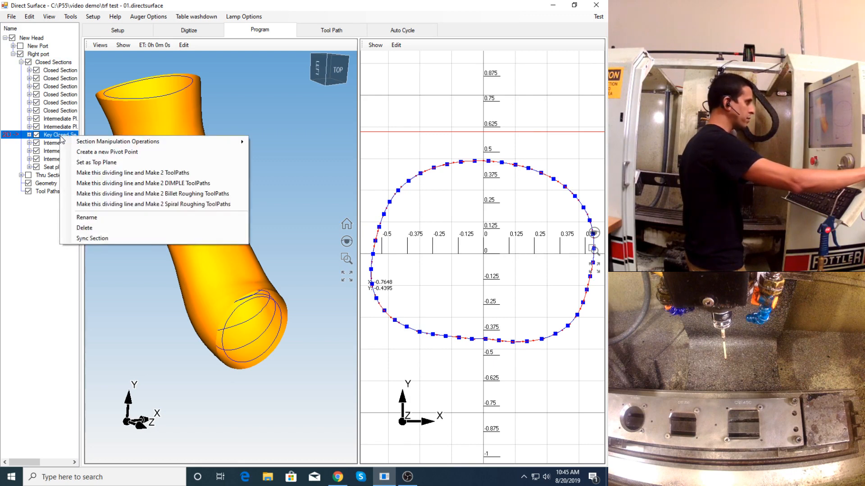
pyautogui.click(104, 174)
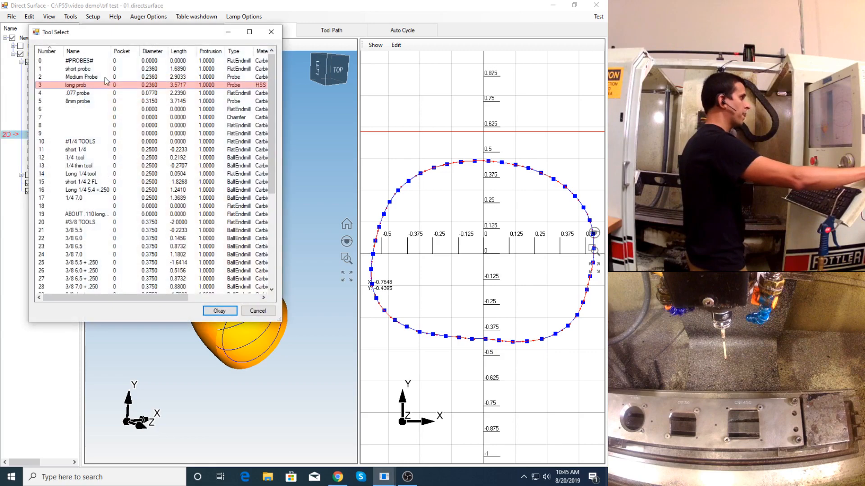
pyautogui.click(108, 187)
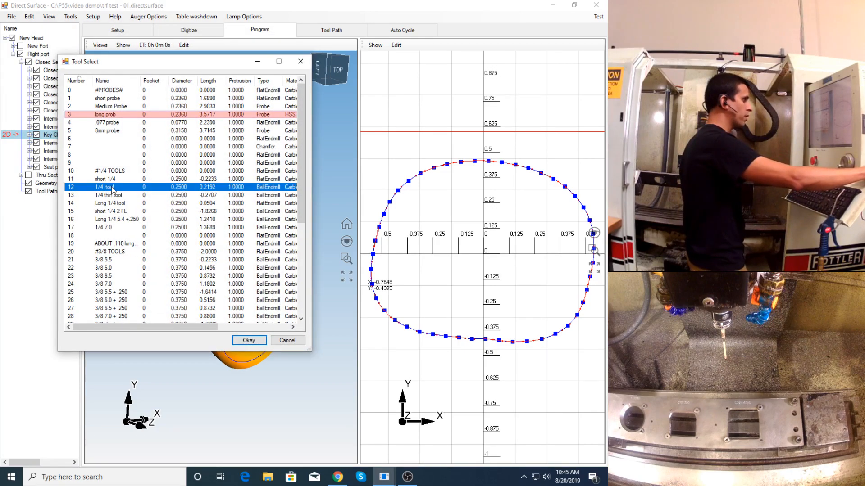
pyautogui.doubleClick(111, 189)
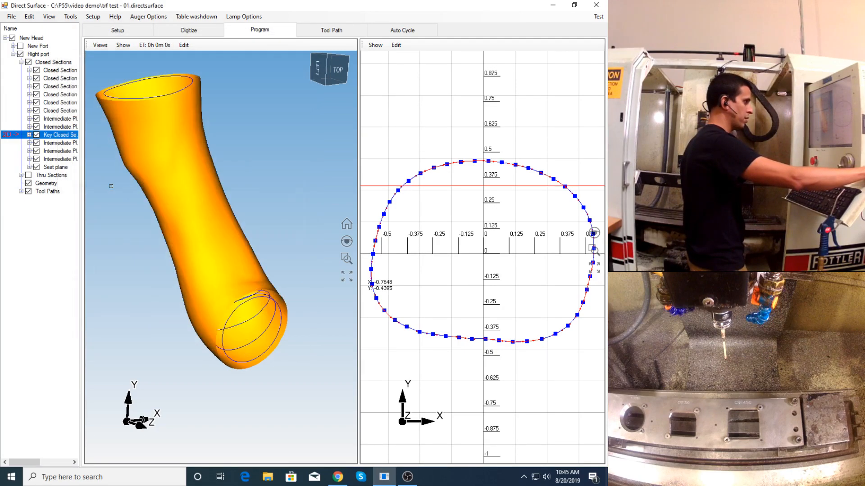
pyautogui.click(327, 32)
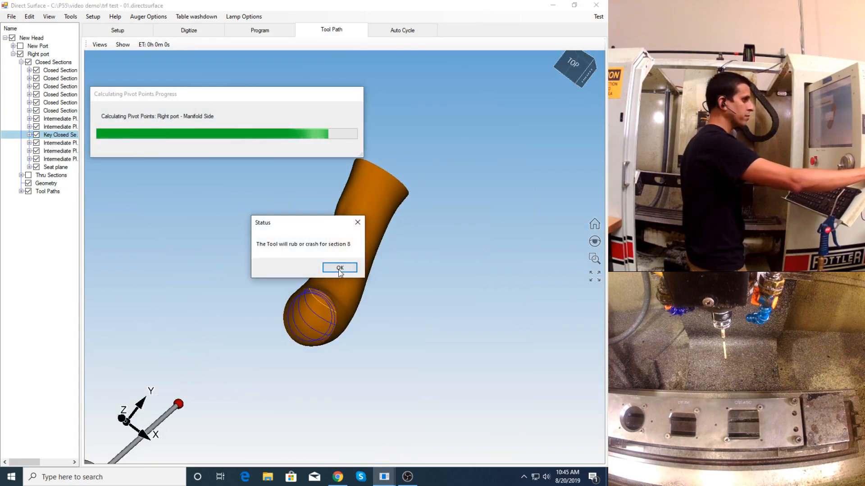
pyautogui.click(339, 269)
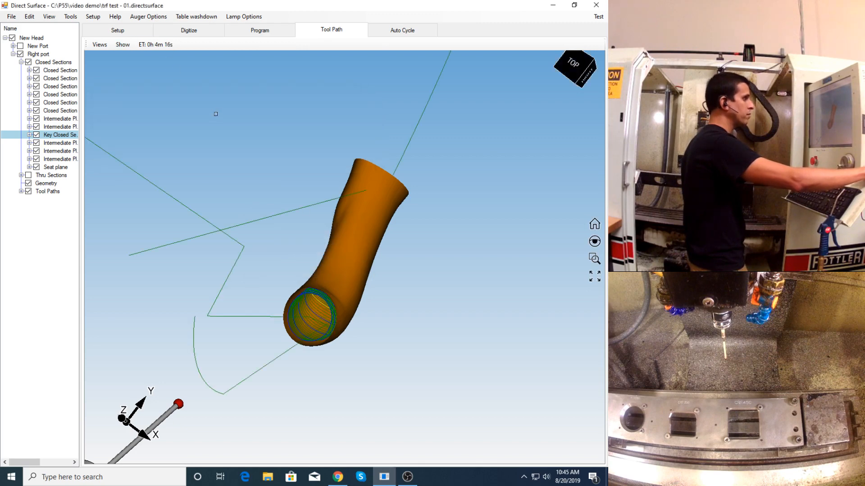
# - Brighten the scene lighting, display the tool on all paths, and examine its clearance from the port wall at the seat-side bend
pyautogui.click(123, 44)
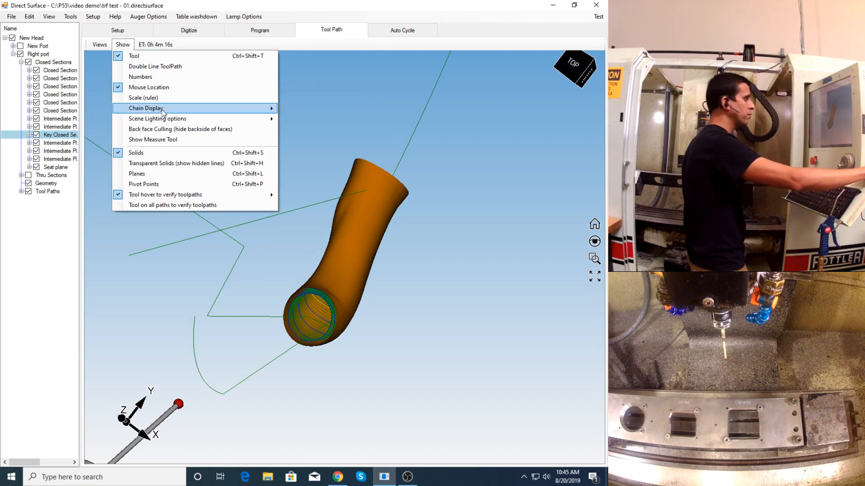
pyautogui.moveTo(168, 121)
pyautogui.moveTo(343, 125); pyautogui.dragTo(356, 123)
pyautogui.click(394, 248)
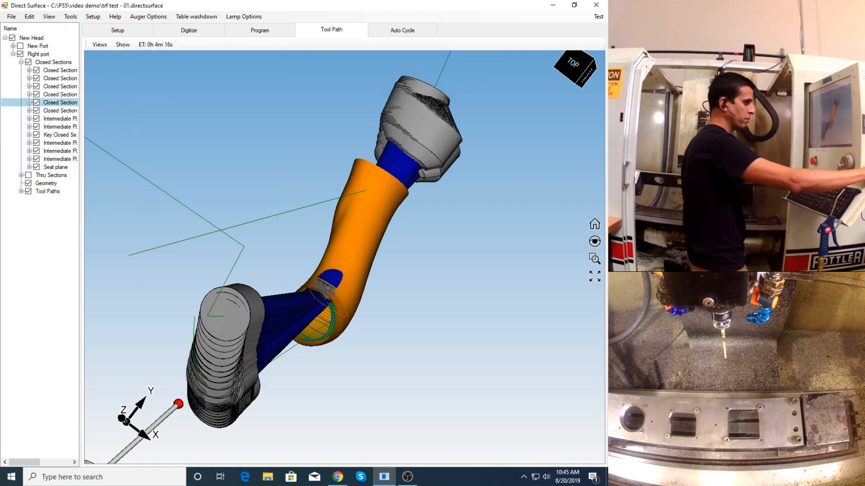
pyautogui.moveTo(341, 286); pyautogui.dragTo(302, 292, button='middle')
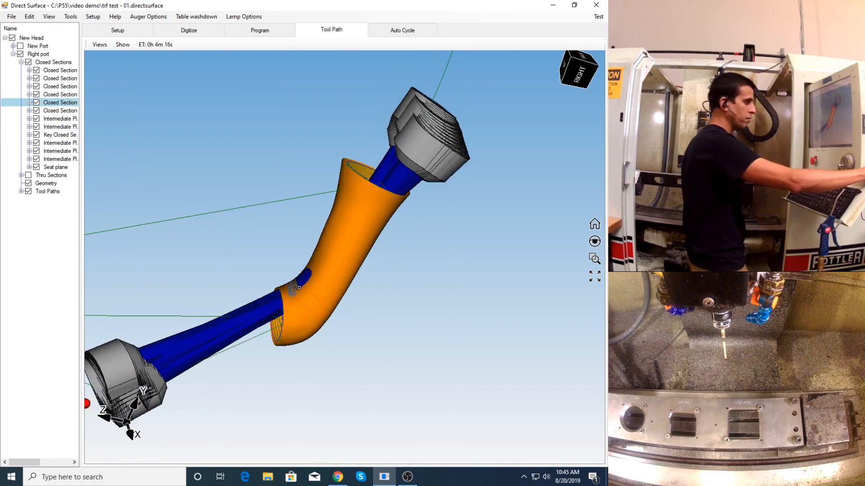
pyautogui.scroll(5, 302, 291)
pyautogui.moveTo(301, 287)
pyautogui.mouseDown(button='middle')
pyautogui.moveTo(323, 303)
pyautogui.moveTo(289, 290)
pyautogui.mouseUp(button='middle')
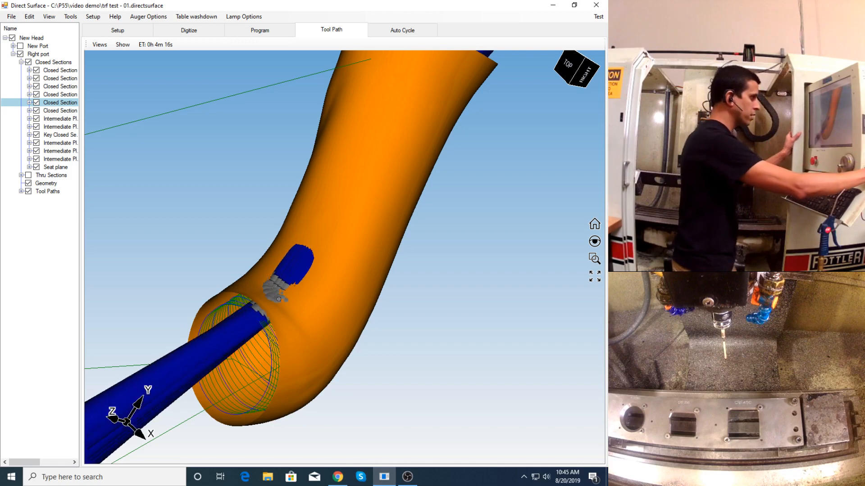
pyautogui.moveTo(289, 290)
pyautogui.mouseDown(button='middle')
pyautogui.moveTo(236, 274)
pyautogui.moveTo(246, 289)
pyautogui.mouseUp(button='middle')
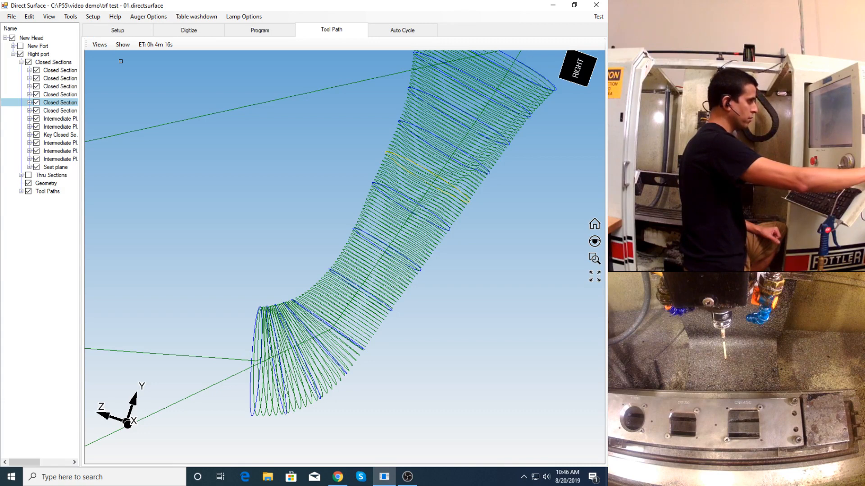
# - Delete the Manifold Side toolpath from Right port's tool paths
pyautogui.click(42, 191)
pyautogui.press('Delete')
pyautogui.press('Return')
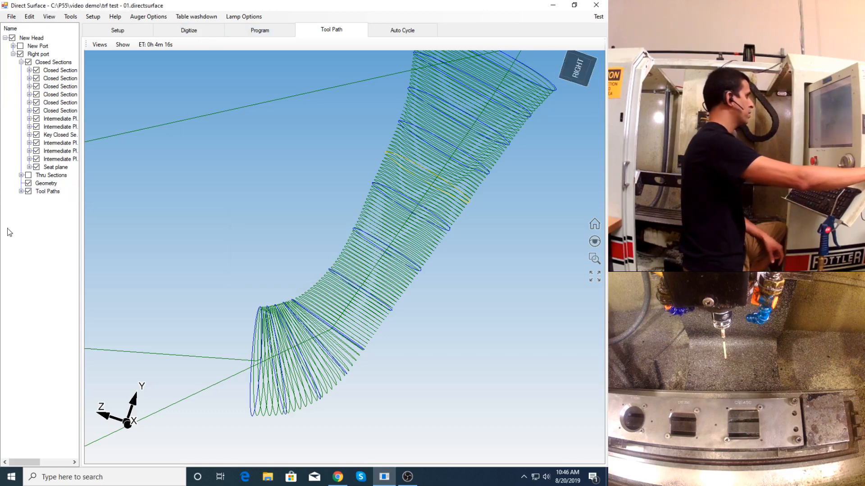
pyautogui.click(42, 191)
pyautogui.click(21, 191)
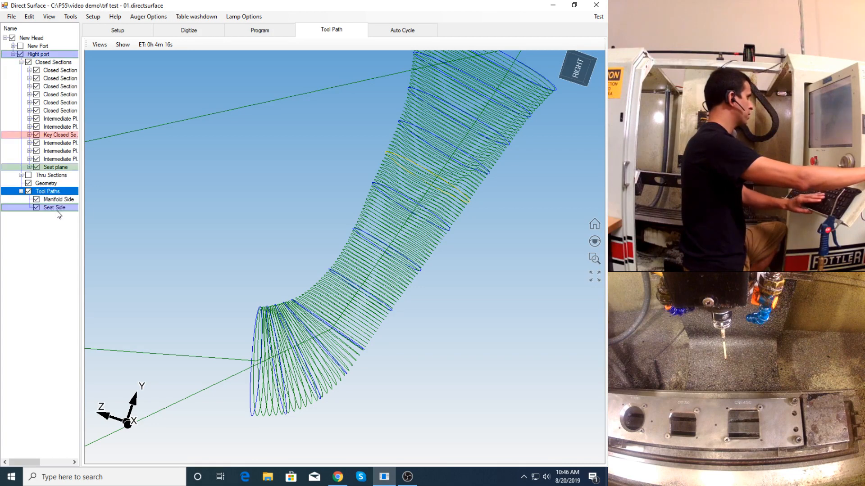
pyautogui.click(50, 200)
pyautogui.press('Delete')
pyautogui.press('Return')
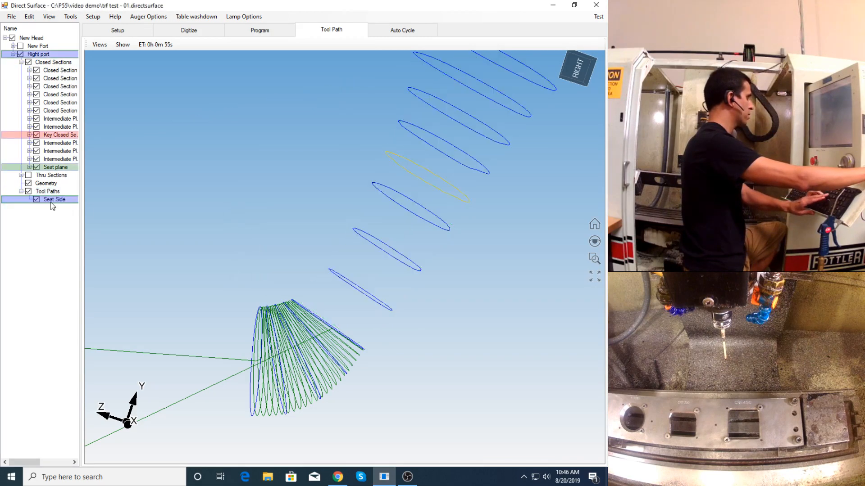
# - Delete the Seat Side toolpath from Right port's tool paths and display the section planes in the Program workspace
pyautogui.press('Delete')
pyautogui.press('Return')
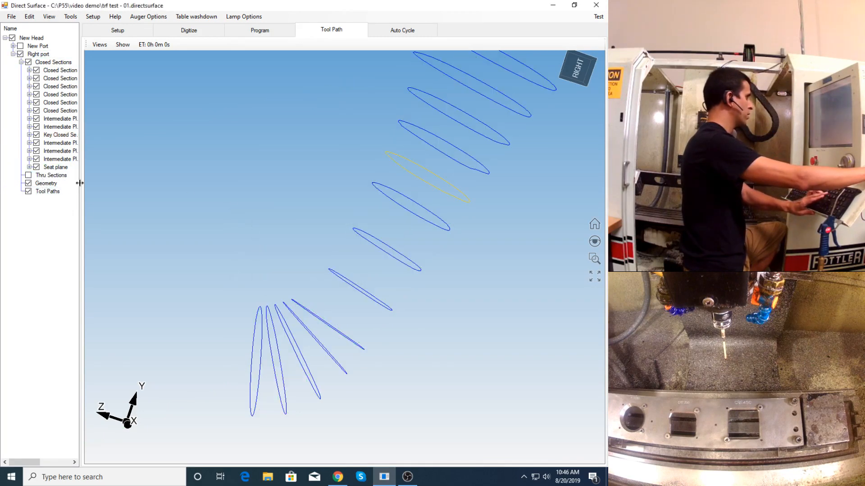
pyautogui.click(264, 31)
pyautogui.moveTo(296, 259); pyautogui.dragTo(269, 275, button='middle')
pyautogui.scroll(4, 215, 280)
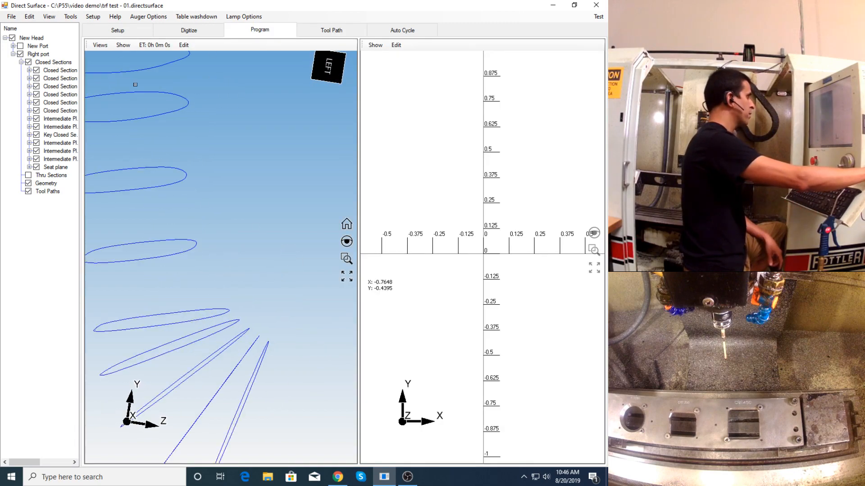
pyautogui.click(123, 45)
pyautogui.click(193, 166)
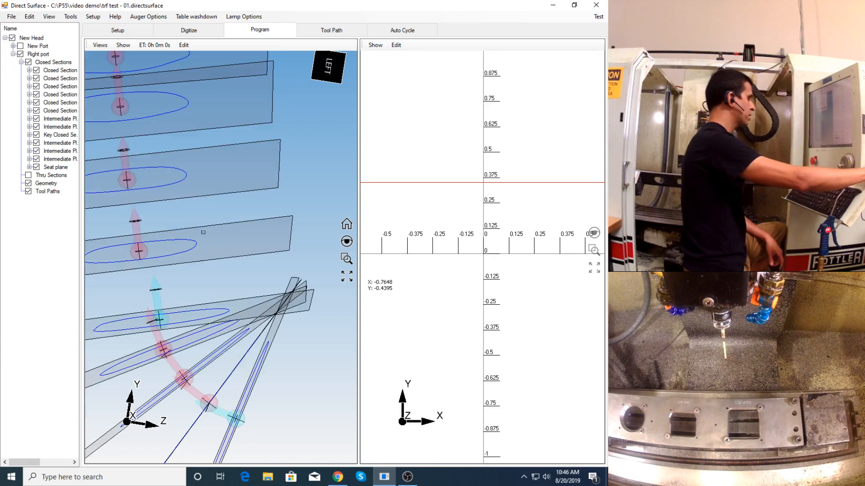
# - Tilt the key closed section's plane at the start of the seat-side bend
pyautogui.click(166, 319)
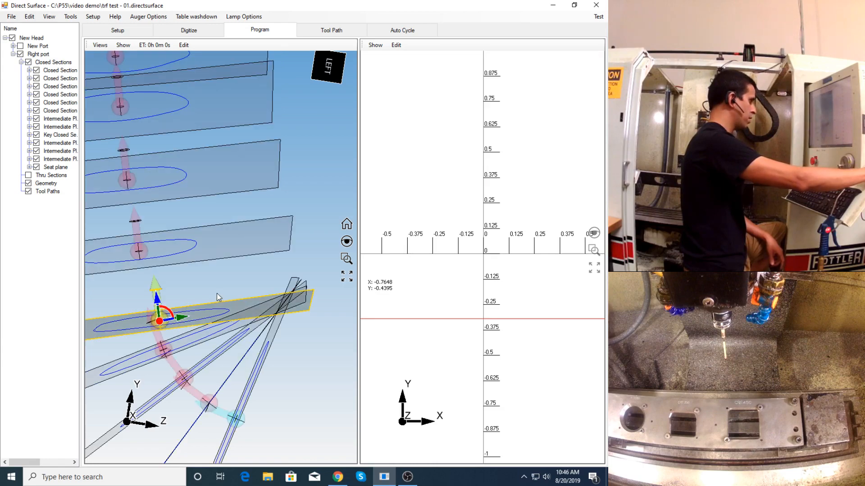
pyautogui.scroll(2, 181, 316)
pyautogui.moveTo(182, 308); pyautogui.dragTo(184, 304, button='middle')
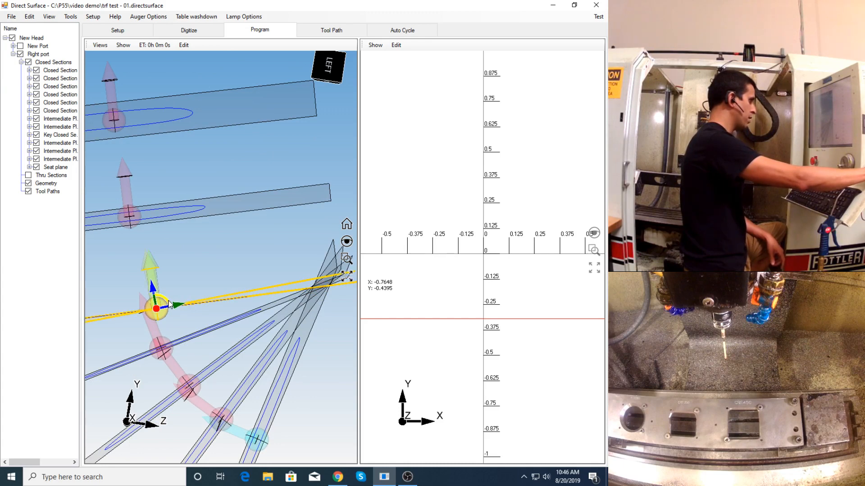
pyautogui.click(214, 266)
pyautogui.scroll(-2, 213, 266)
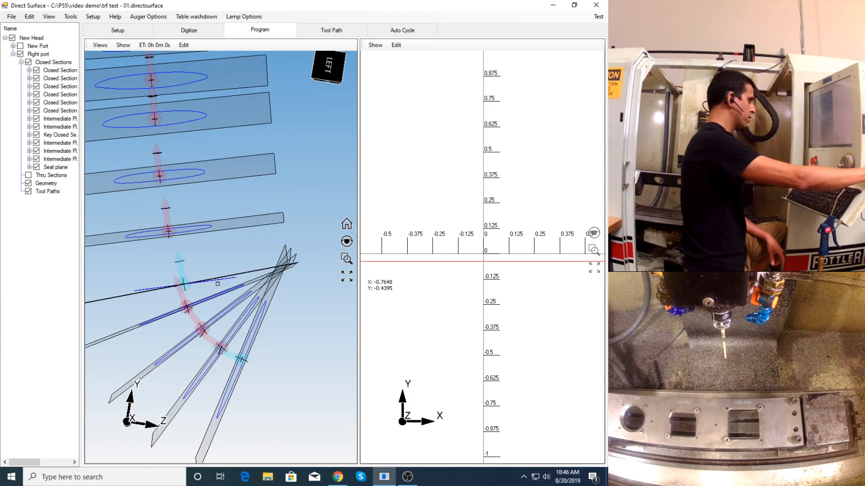
# - Fine-tune the key closed section's plane by shifting it slightly along the port between its neighbouring sections
pyautogui.scroll(-3, 223, 262)
pyautogui.scroll(3, 196, 284)
pyautogui.moveTo(195, 284)
pyautogui.mouseDown(button='middle')
pyautogui.moveTo(187, 295)
pyautogui.moveTo(193, 284)
pyautogui.mouseUp(button='middle')
pyautogui.scroll(2, 196, 280)
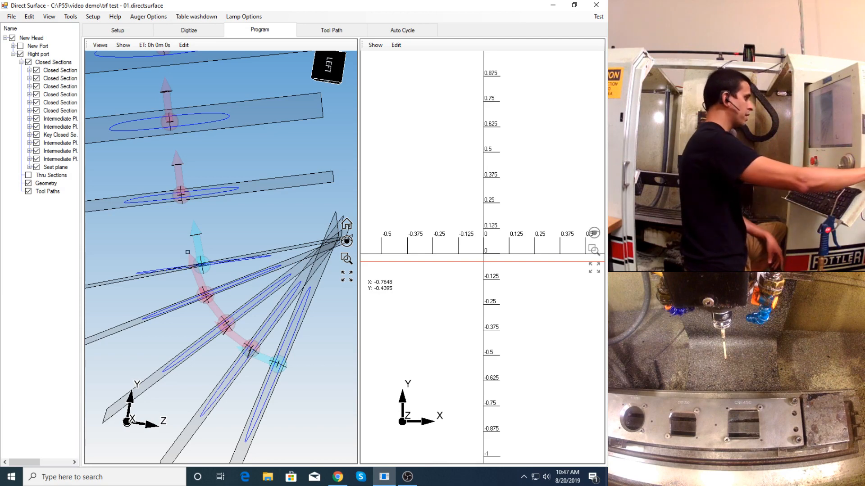
pyautogui.click(201, 264)
pyautogui.moveTo(198, 245); pyautogui.dragTo(197, 242)
pyautogui.click(245, 230)
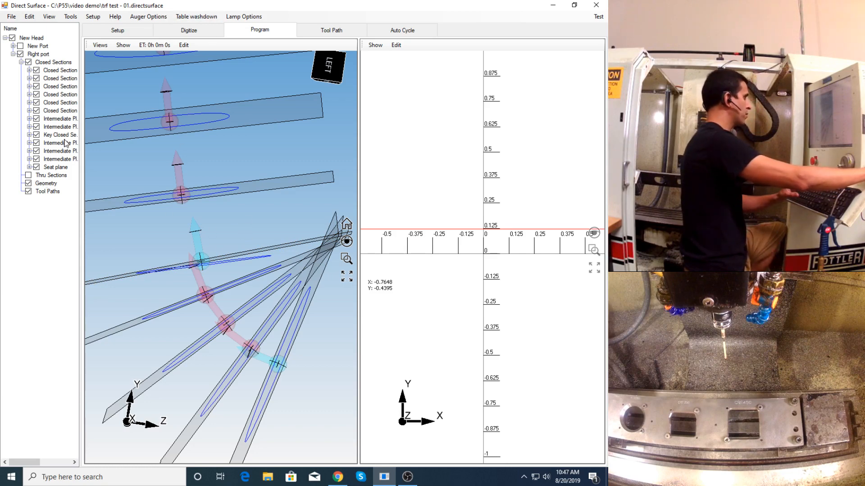
# - Hide every closed section except the key one, and jog the probe close to it in the Digitize workspace
pyautogui.click(42, 135)
pyautogui.click(27, 62)
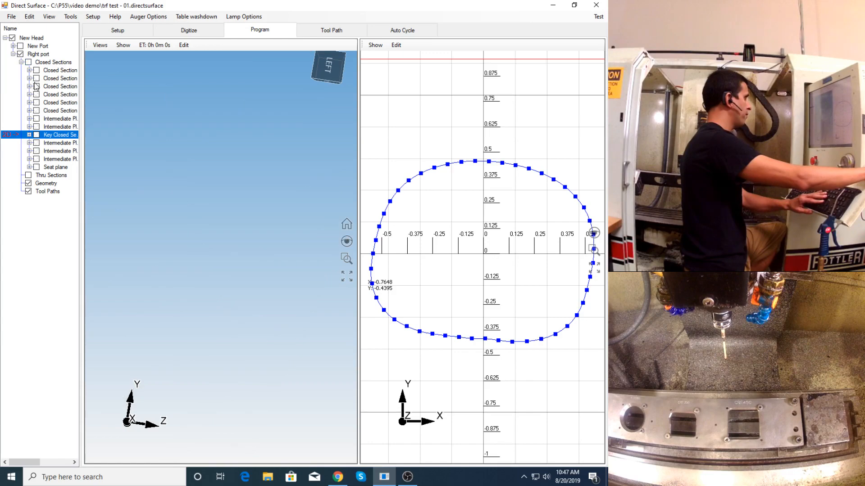
pyautogui.click(37, 135)
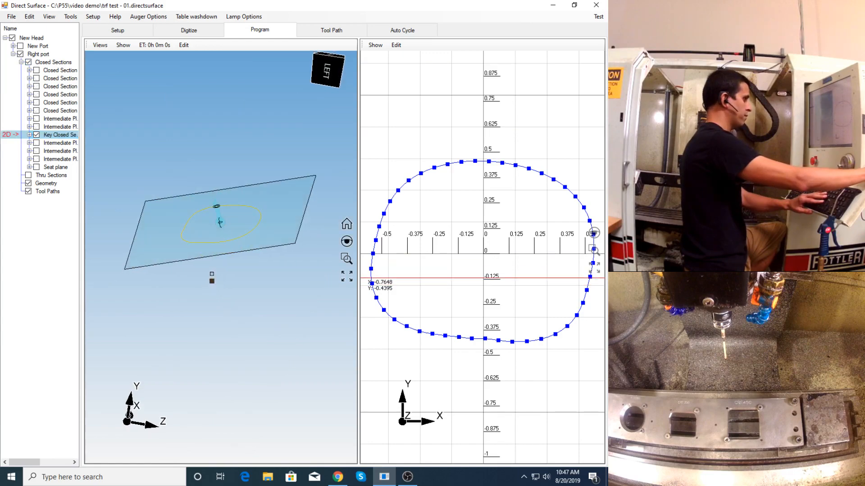
pyautogui.click(194, 30)
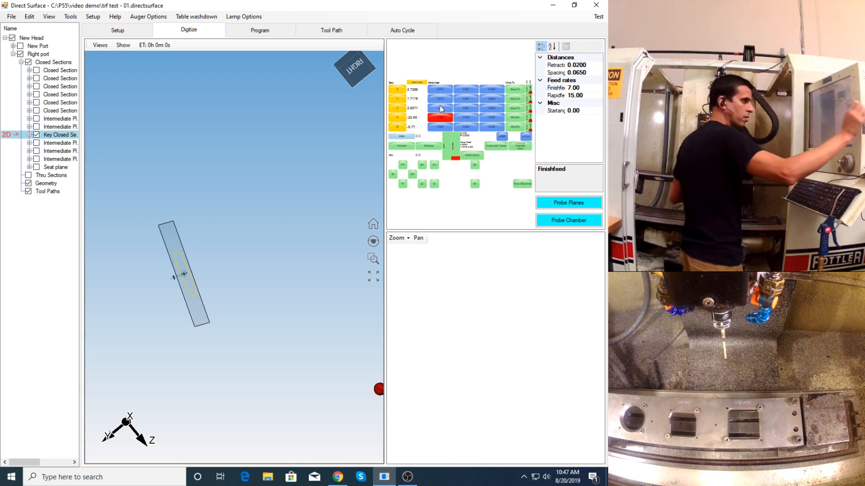
pyautogui.click(439, 108)
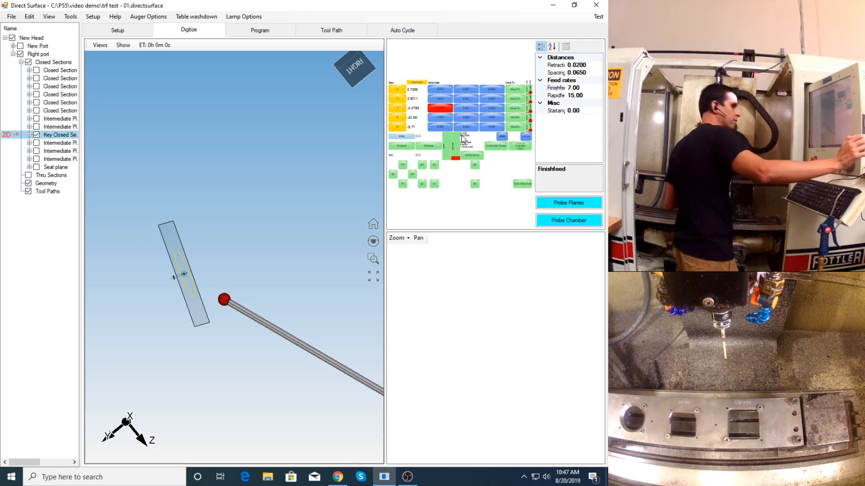
# - Probe the key closed section again with an automatically calculated pivot point and finish and rapid feeds of 6.00, deleting its existing data
pyautogui.click(574, 204)
pyautogui.click(224, 179)
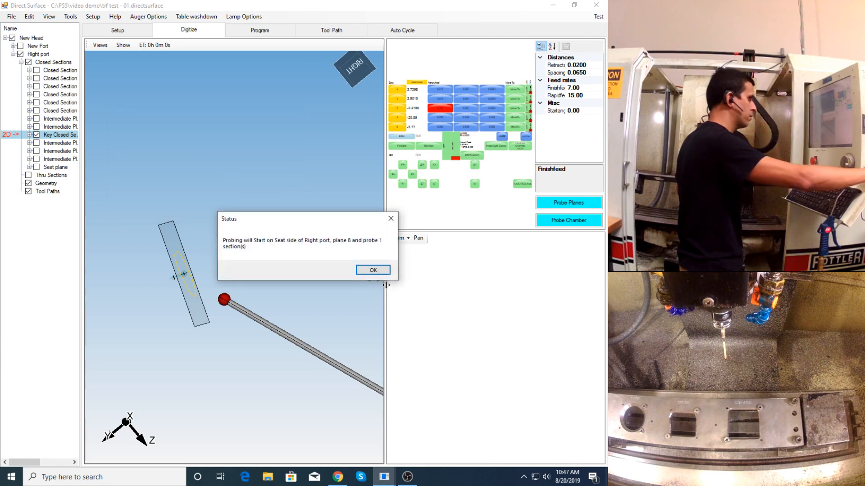
pyautogui.click(373, 270)
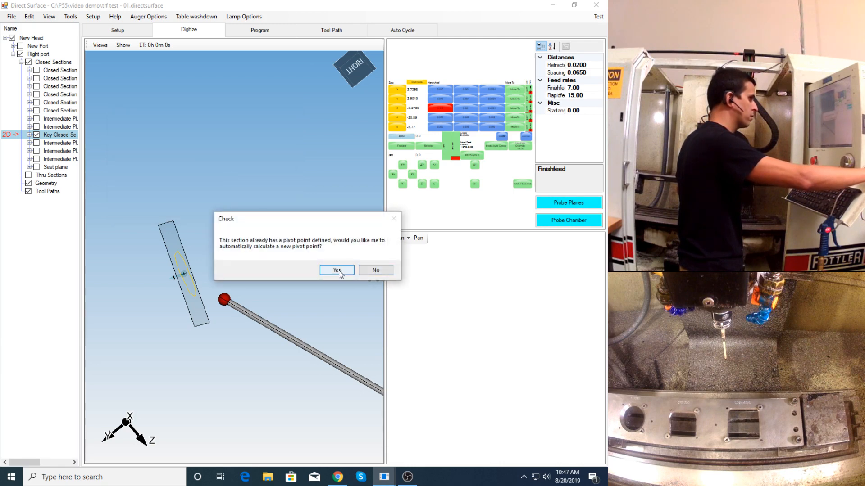
pyautogui.click(338, 270)
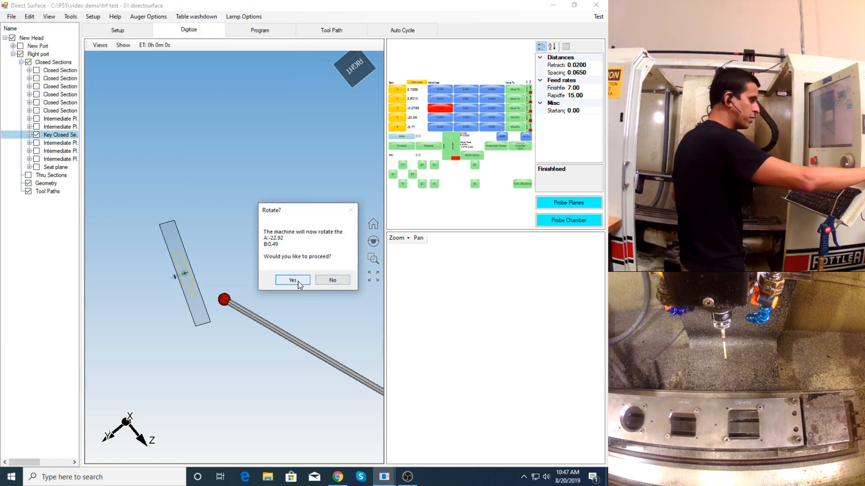
pyautogui.click(582, 89)
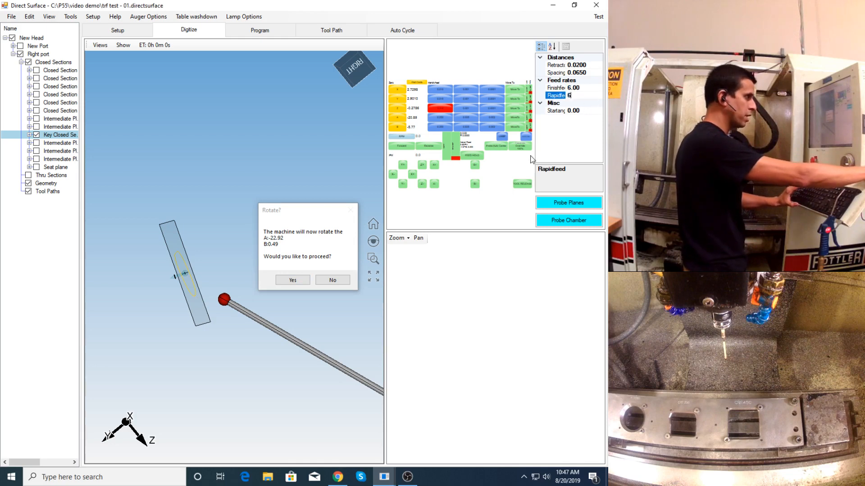
pyautogui.click(292, 280)
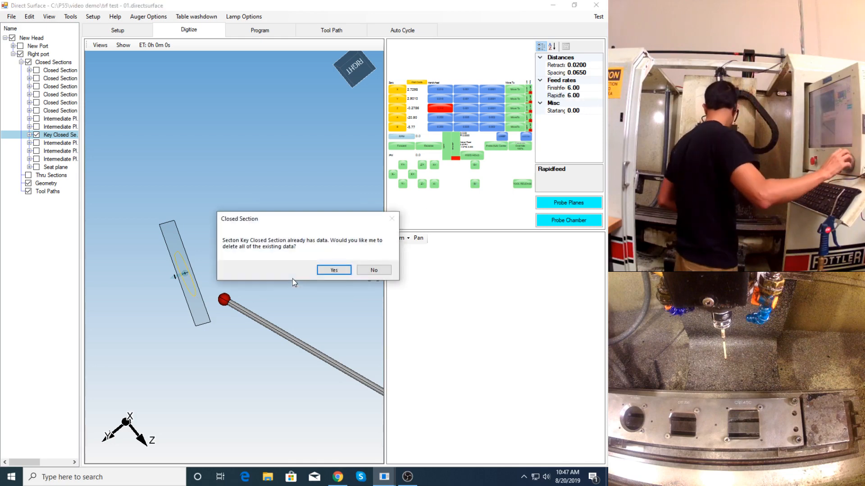
pyautogui.click(333, 270)
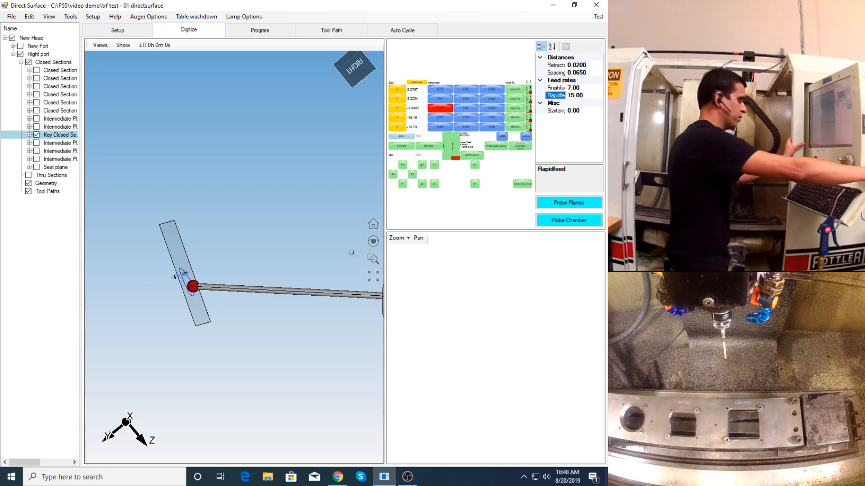
pyautogui.click(407, 481)
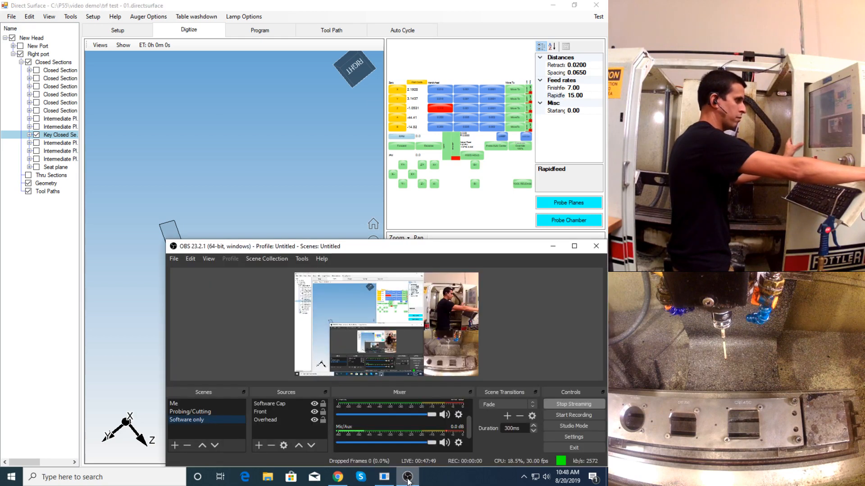
pyautogui.click(311, 214)
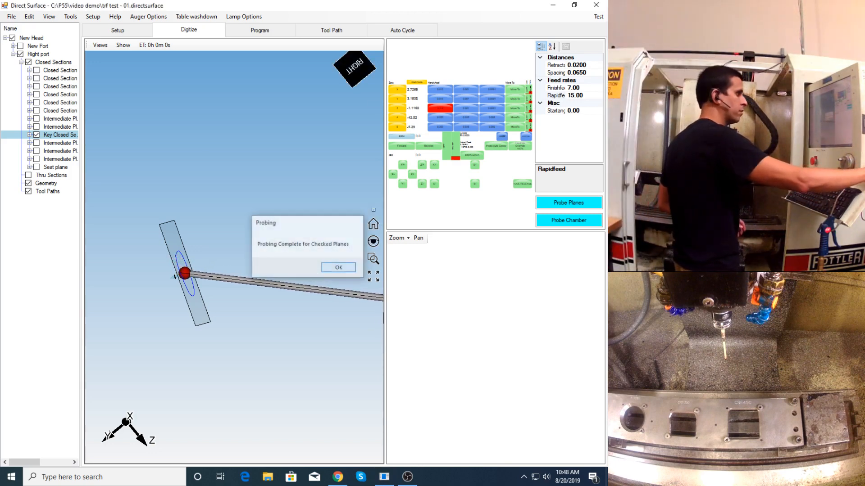
# - Close the completed probing run and show all of Right port's closed sections again
pyautogui.click(341, 269)
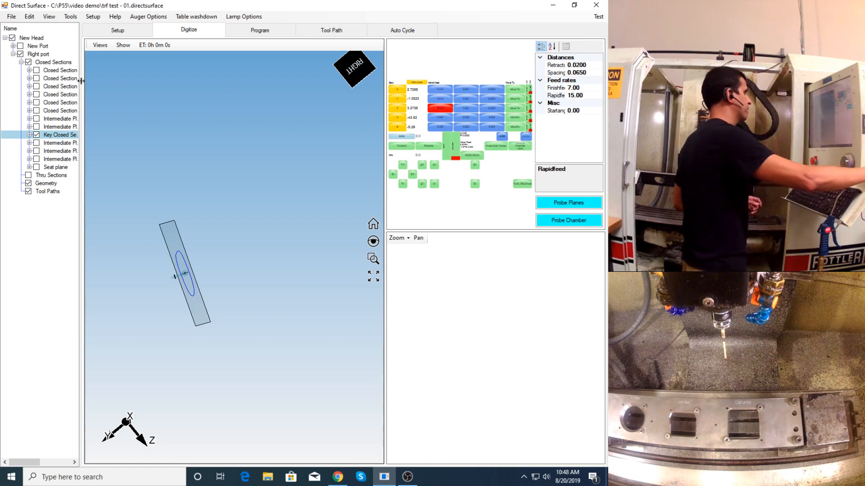
pyautogui.click(28, 62)
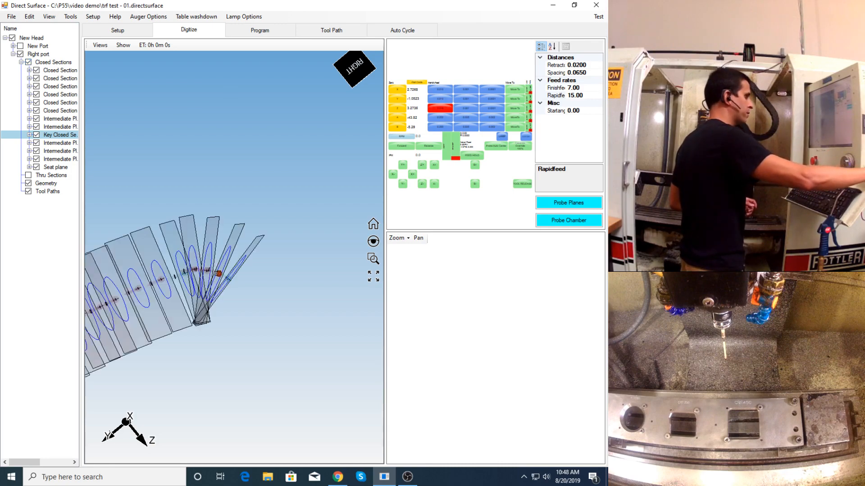
pyautogui.moveTo(216, 273); pyautogui.dragTo(226, 269, button='middle')
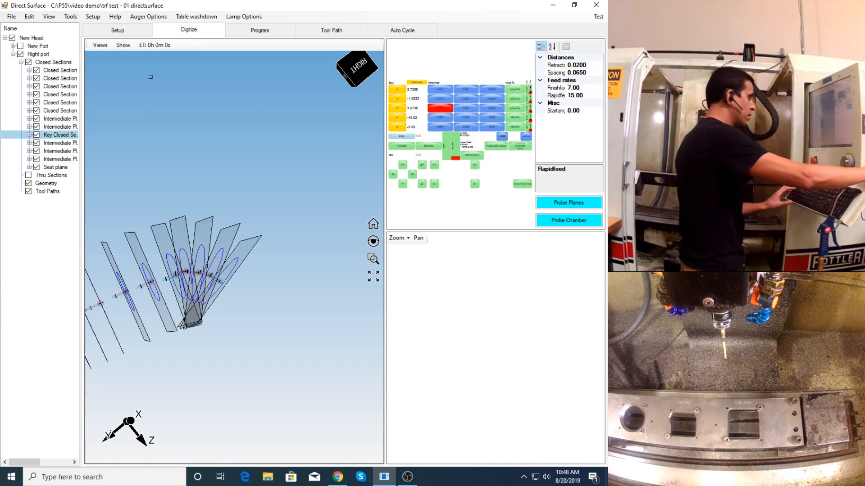
# - Hide the section planes in the Program workspace and check the re-probed section against its neighbours from the side
pyautogui.click(260, 30)
pyautogui.click(123, 45)
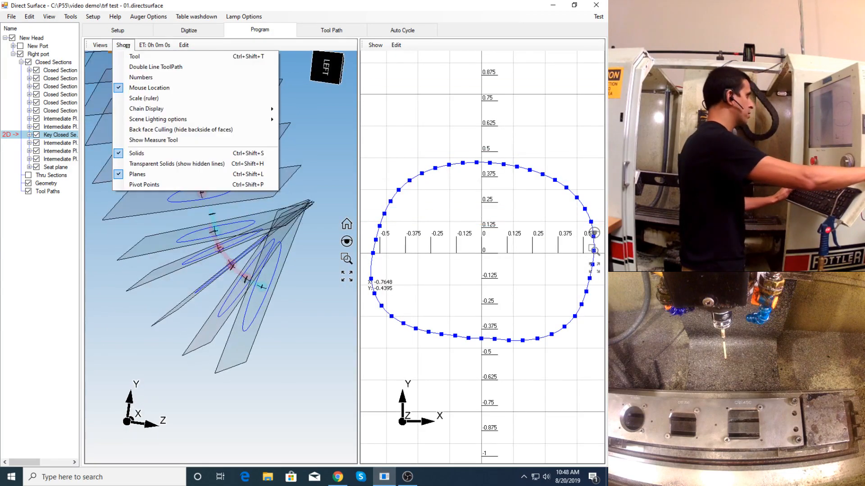
pyautogui.click(151, 174)
pyautogui.moveTo(233, 227); pyautogui.dragTo(226, 237, button='middle')
pyautogui.scroll(3, 235, 228)
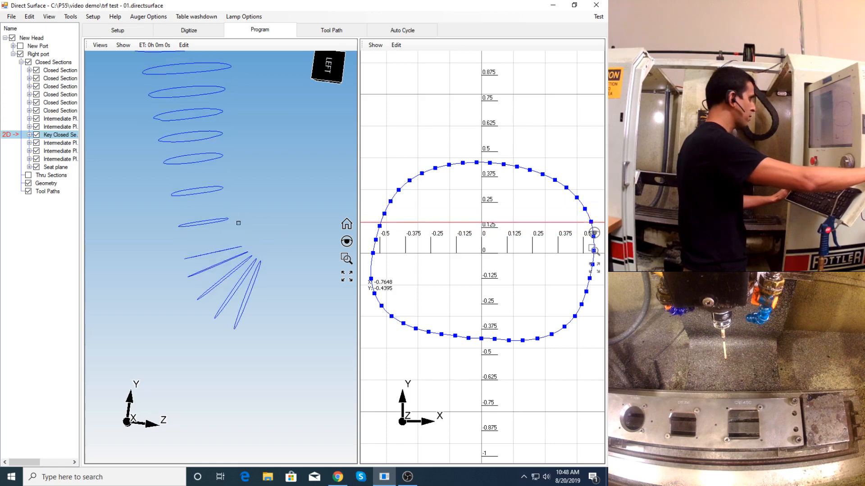
pyautogui.scroll(1, 238, 225)
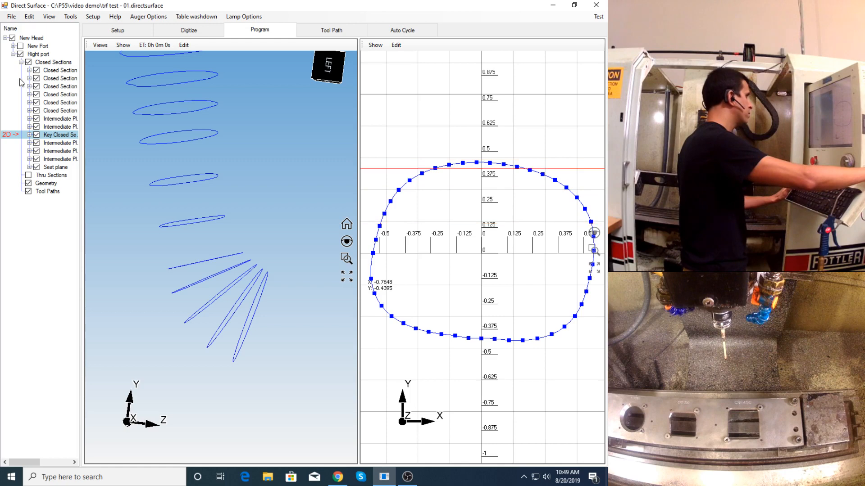
# - Create the Right port surface from its closed sections, specifying that a guide support exists and accepting the suggested key closed section number
pyautogui.rightClick(47, 65)
pyautogui.rightClick(42, 55)
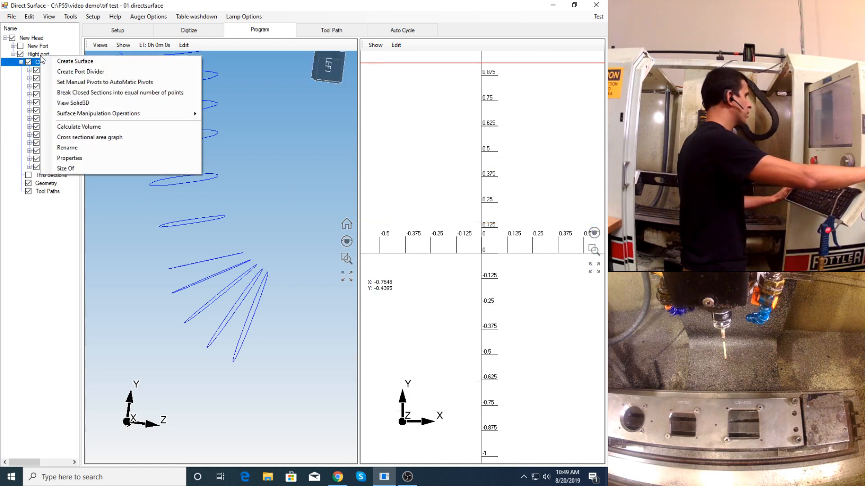
pyautogui.click(63, 62)
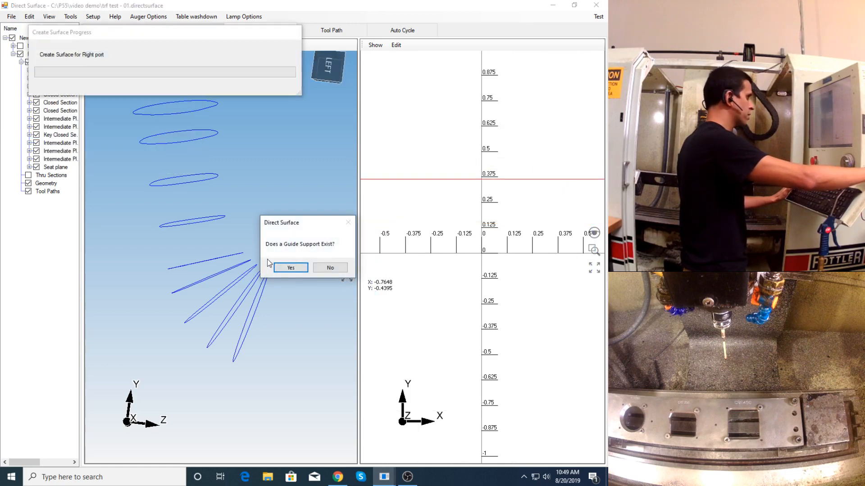
pyautogui.click(291, 268)
pyautogui.click(185, 148)
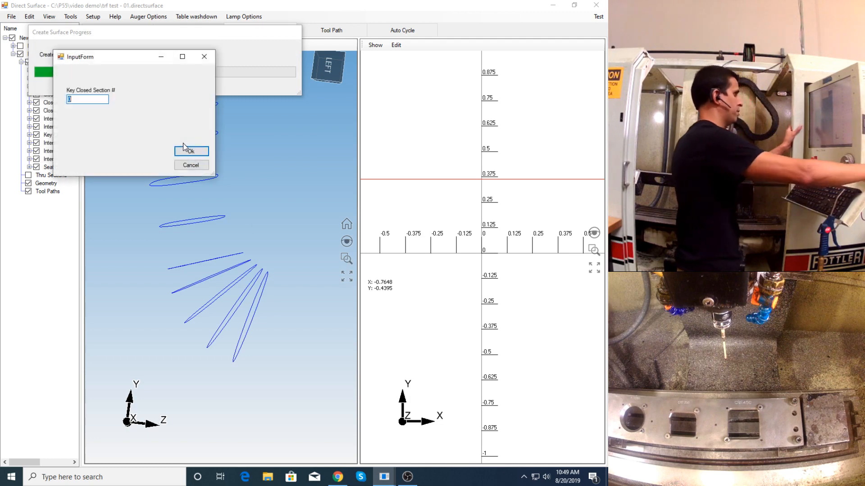
pyautogui.click(190, 151)
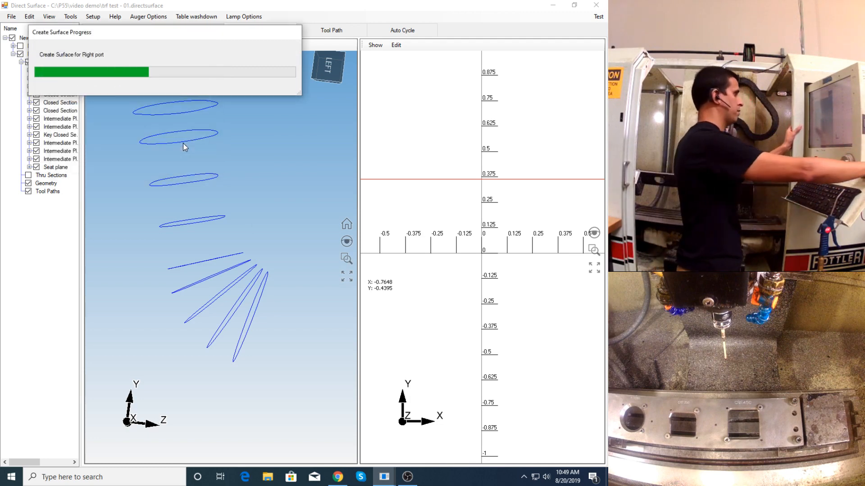
pyautogui.moveTo(242, 209); pyautogui.dragTo(273, 61, button='middle')
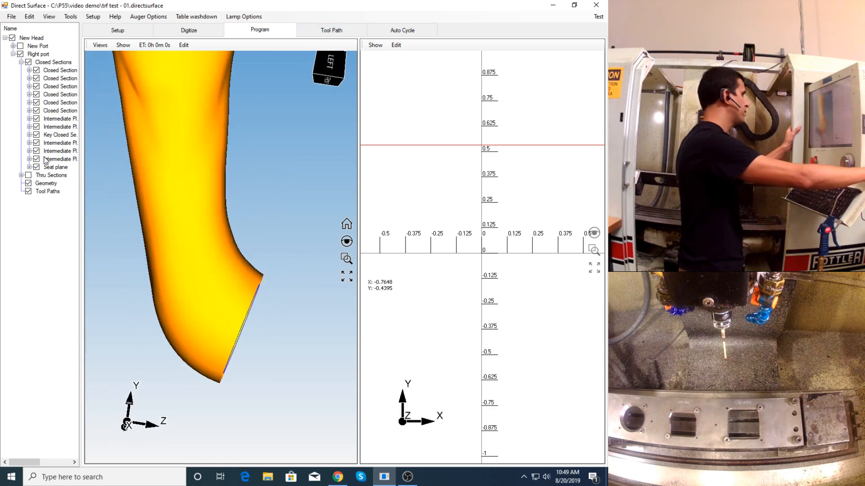
# - Make the re-probed key closed section the dividing line for two toolpaths with the 1/4 tool, and calculate them in the Tool Path workspace
pyautogui.rightClick(56, 137)
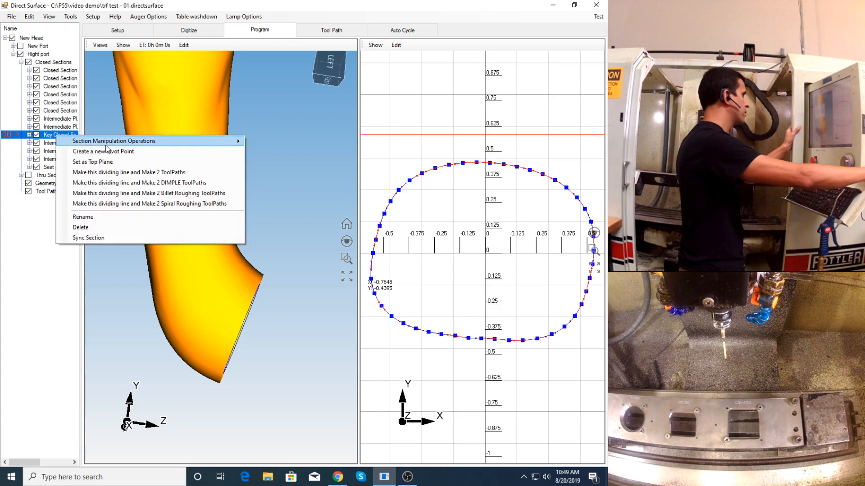
pyautogui.click(122, 173)
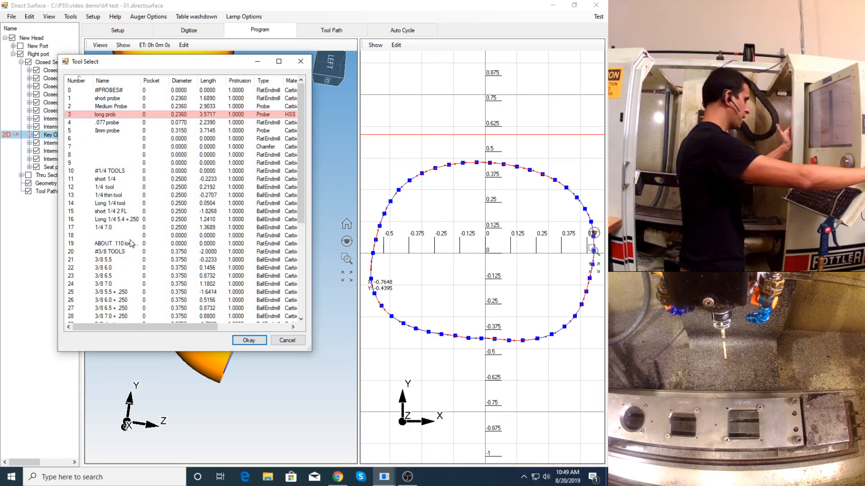
pyautogui.click(100, 188)
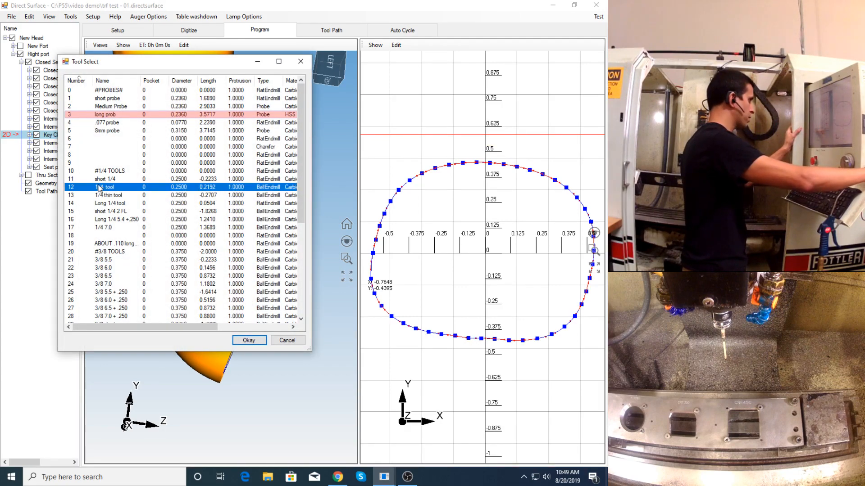
pyautogui.click(249, 340)
pyautogui.click(329, 31)
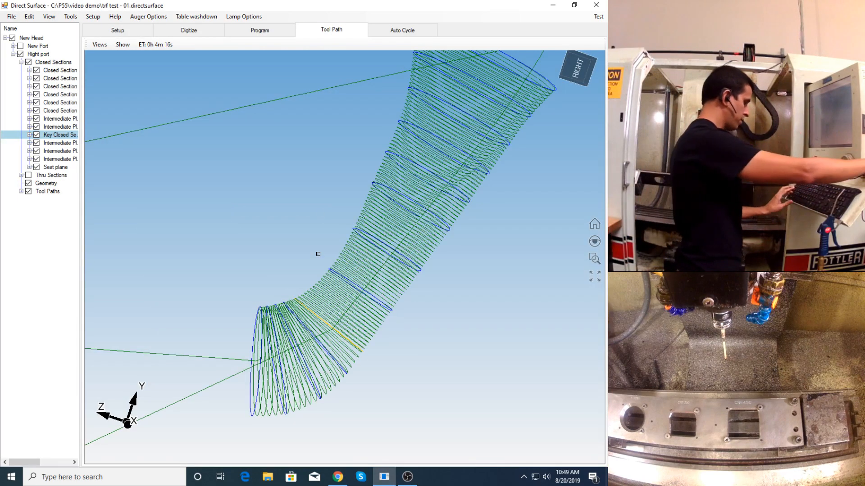
# - Retract the spindle from the cylinder head by jogging it in Z+ and Y+, and rotate the A axis to 0
pyautogui.moveTo(304, 287); pyautogui.dragTo(282, 216, button='middle')
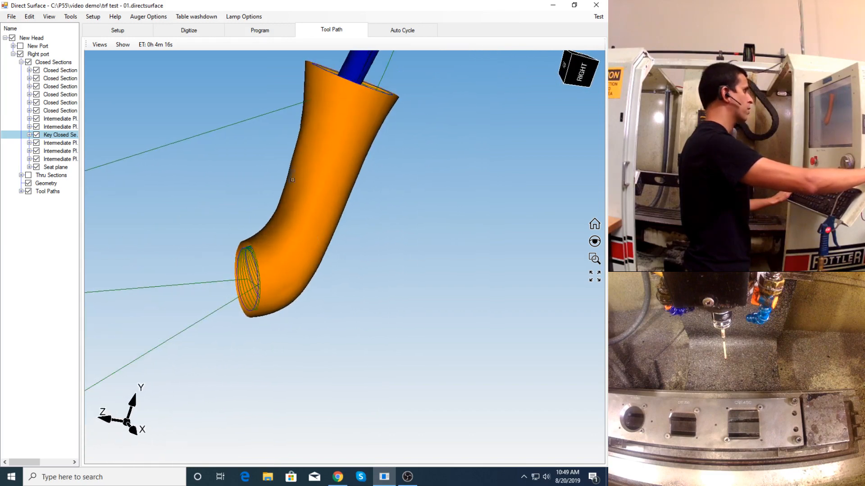
pyautogui.scroll(-4, 282, 216)
pyautogui.click(137, 33)
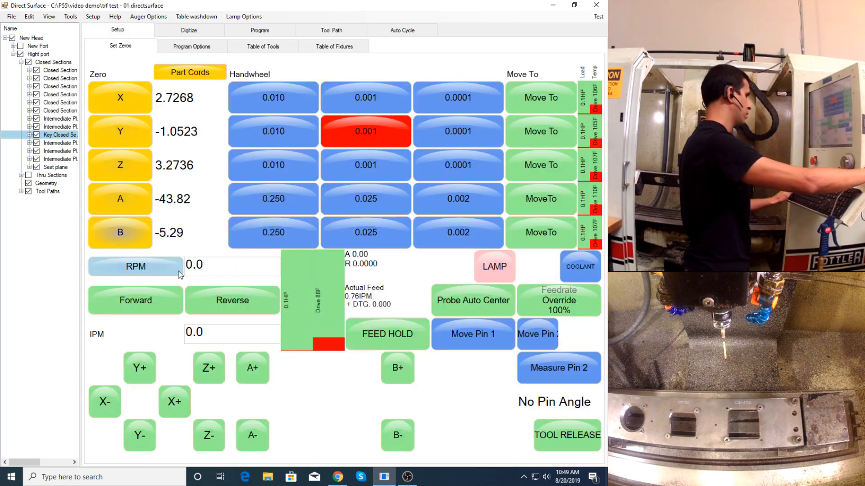
pyautogui.click(207, 368)
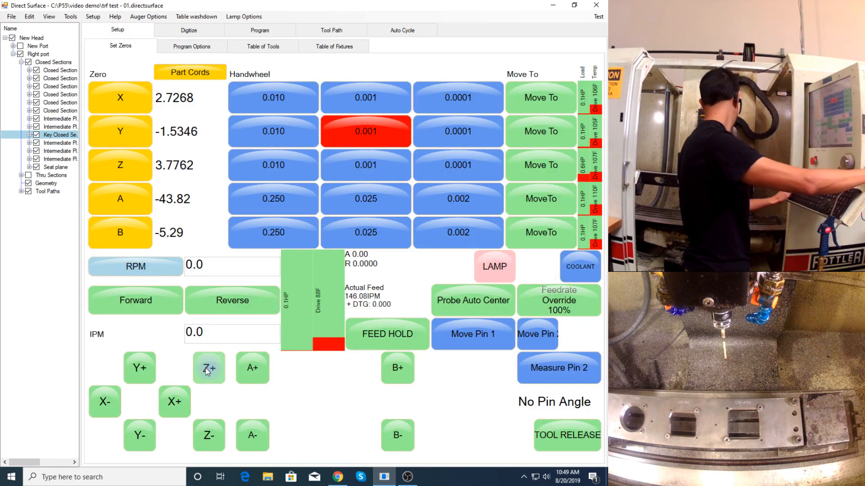
pyautogui.click(139, 368)
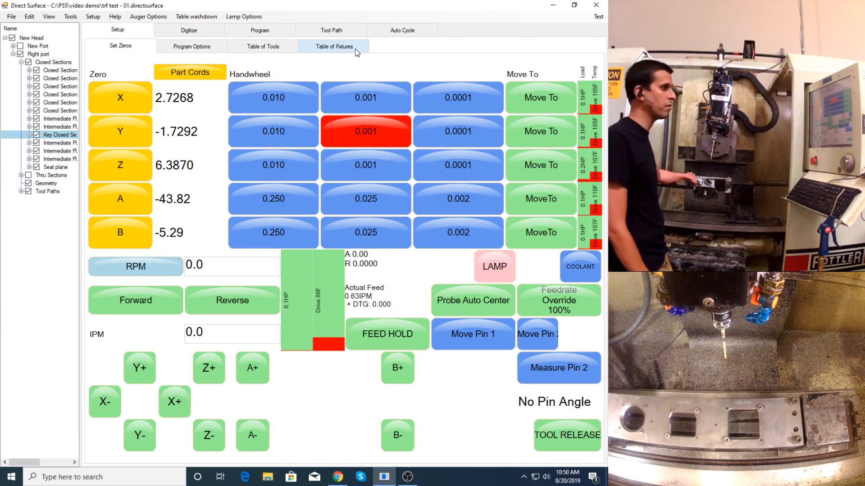
pyautogui.click(559, 199)
pyautogui.click(242, 274)
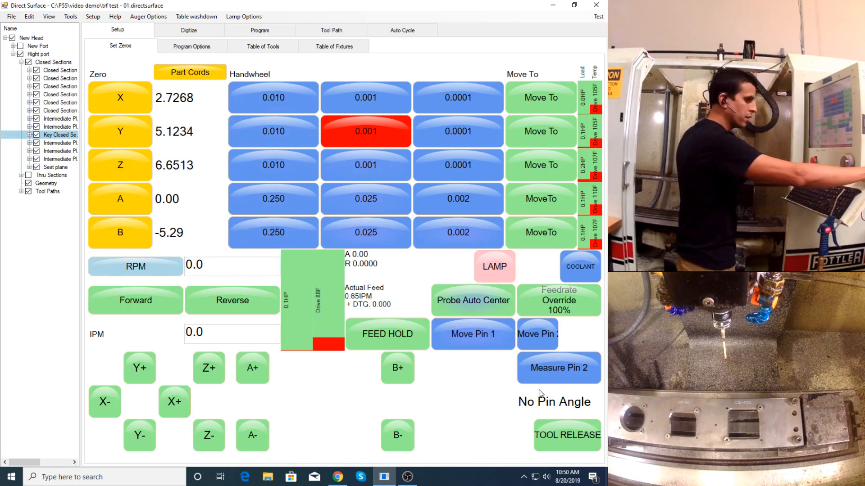
# - Release the tool holder to swap the probe for the cutter, and clamp it again
pyautogui.click(572, 441)
pyautogui.click(179, 199)
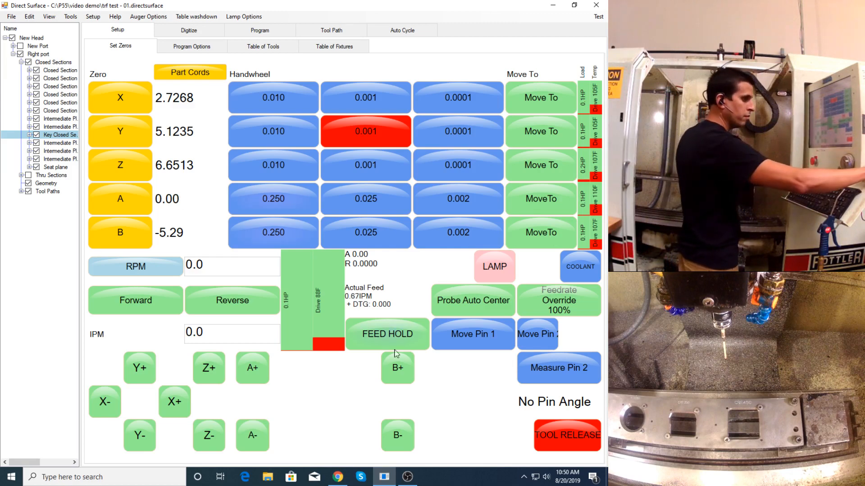
pyautogui.click(578, 435)
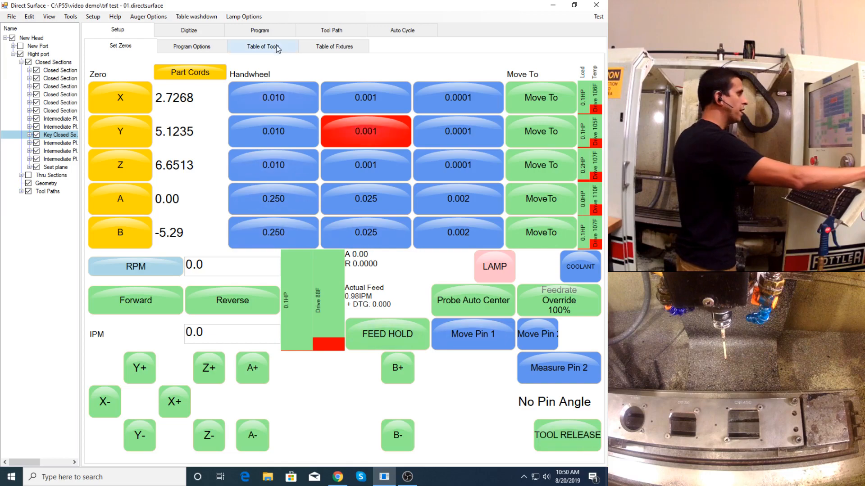
# - Make tool 12, the 1/4 tool, the active tool and accept the tool change
pyautogui.click(263, 46)
pyautogui.click(110, 169)
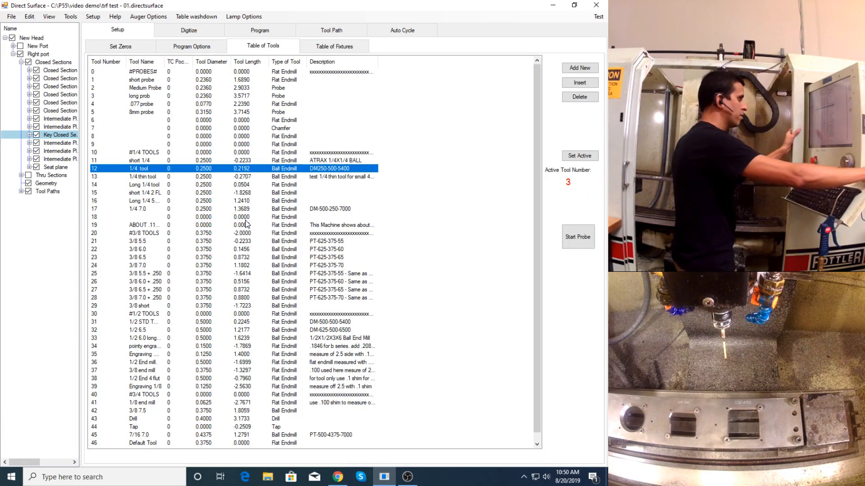
pyautogui.click(580, 155)
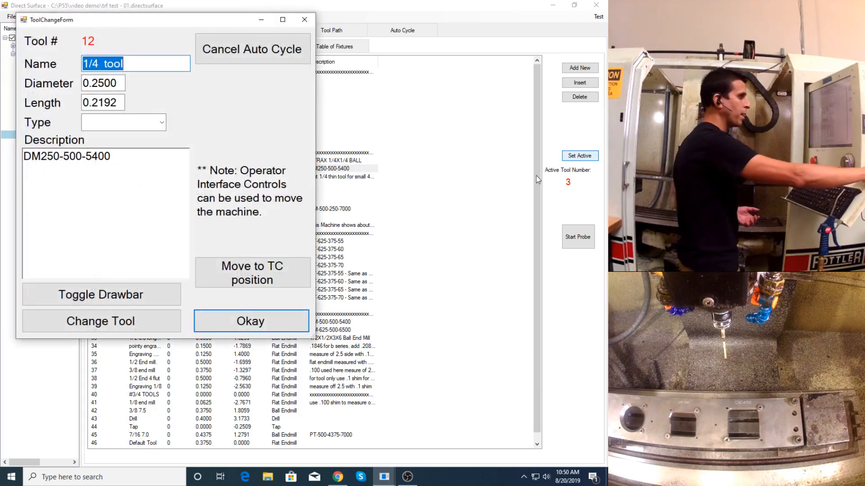
pyautogui.click(277, 319)
pyautogui.click(284, 165)
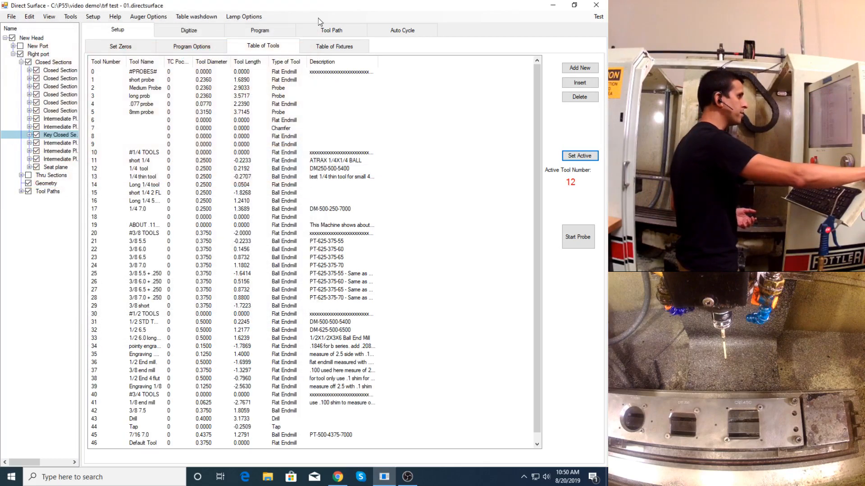
# - Assign Right port's Manifold Side and Seat Side toolpaths to Port 1 in the Auto Cycle workspace
pyautogui.click(325, 30)
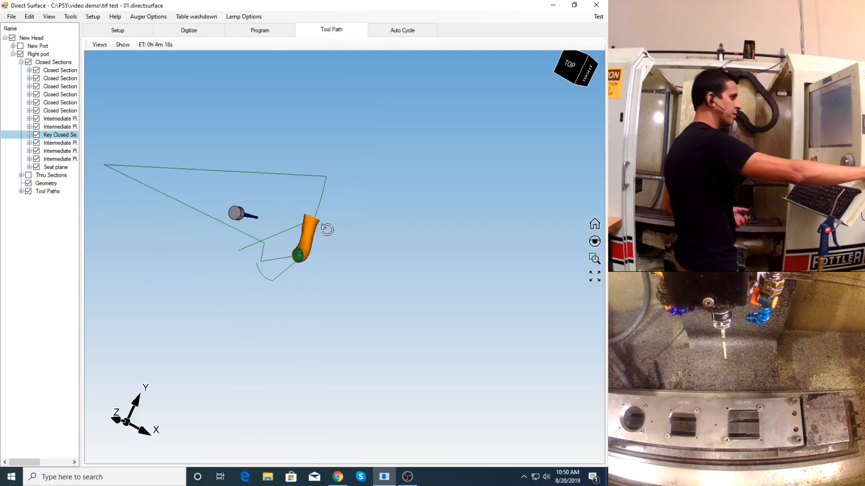
pyautogui.click(405, 32)
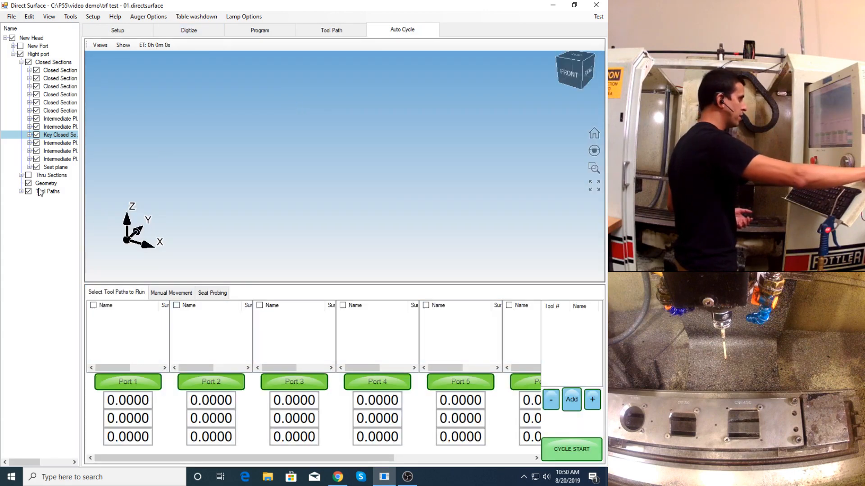
pyautogui.moveTo(39, 193); pyautogui.dragTo(121, 335)
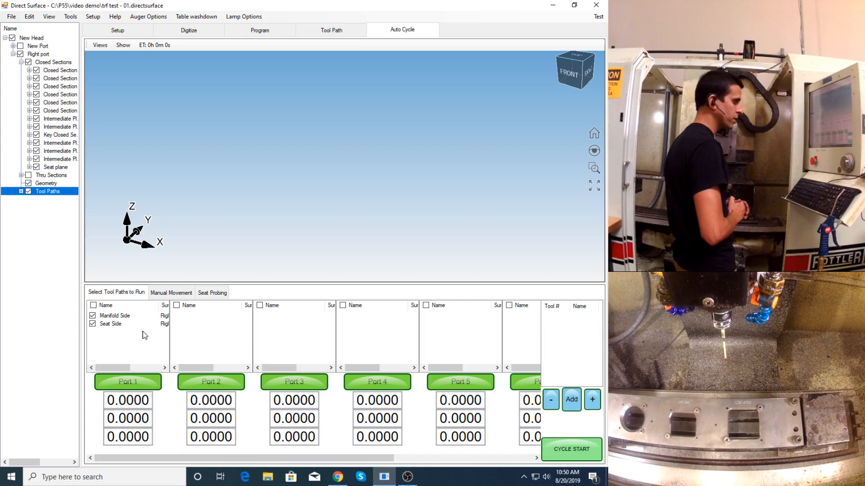
pyautogui.click(407, 478)
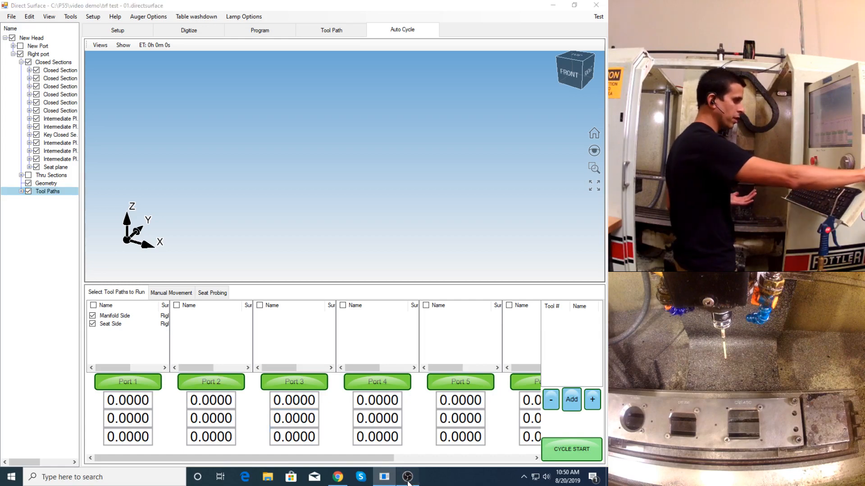
pyautogui.click(277, 167)
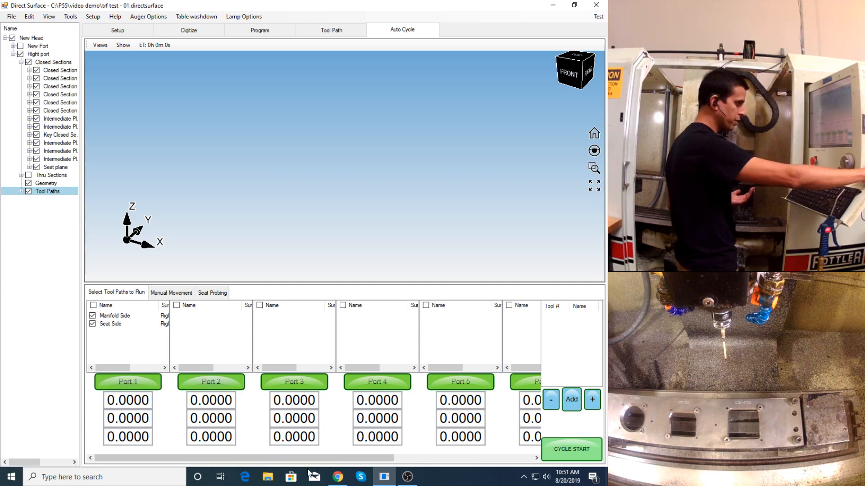
pyautogui.moveTo(311, 459); pyautogui.dragTo(239, 458)
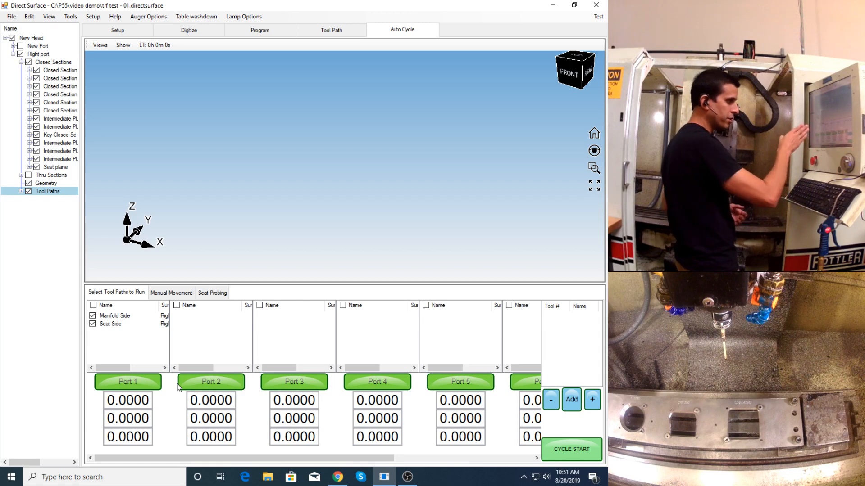
# - Set the first offset value to 4.4 for Port 2 and 8.8 for Port 3
pyautogui.click(204, 402)
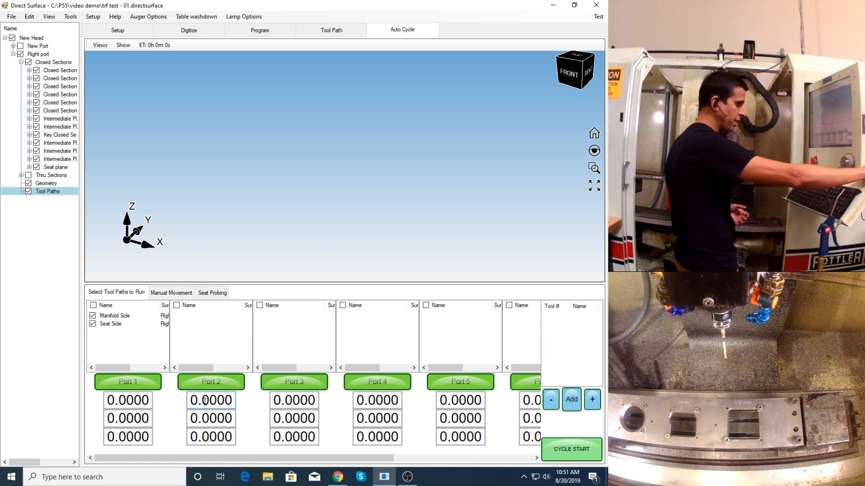
pyautogui.click(68, 106)
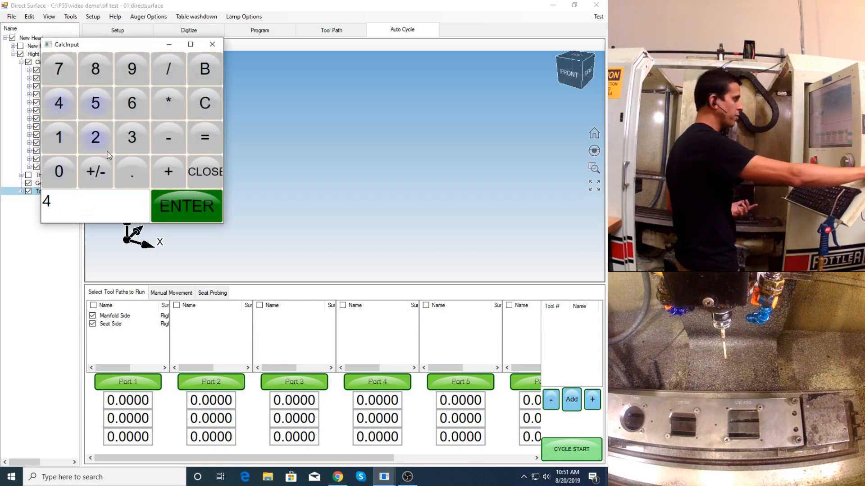
pyautogui.click(64, 106)
pyautogui.click(177, 210)
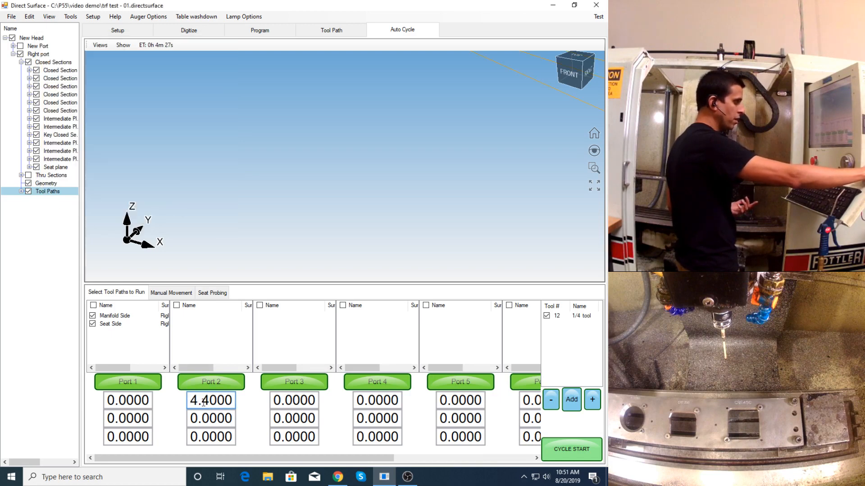
pyautogui.click(275, 403)
pyautogui.click(109, 83)
pyautogui.click(144, 182)
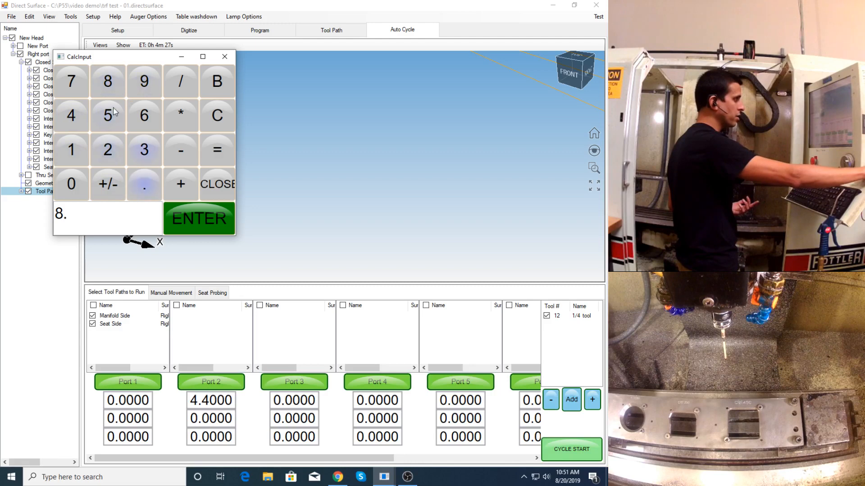
pyautogui.click(181, 208)
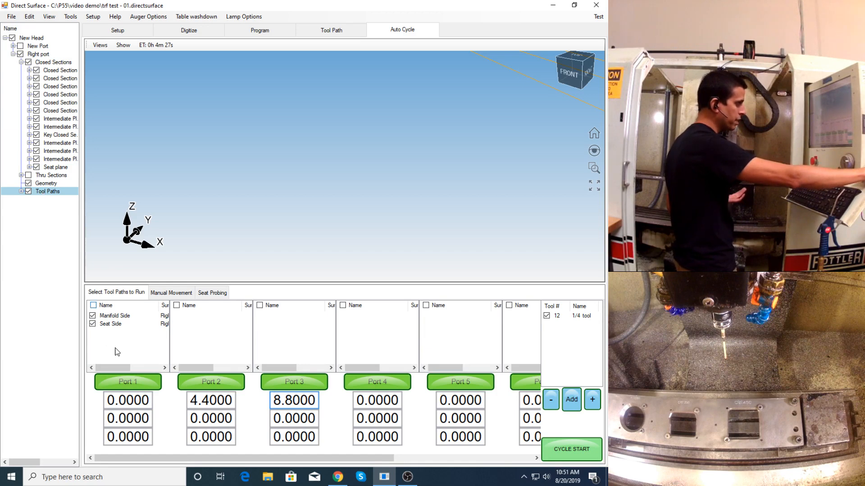
# - Expand Right port's toolpaths and highlight the Manifold Side and Seat Side entries of Port 1 to check them
pyautogui.click(21, 191)
pyautogui.click(111, 316)
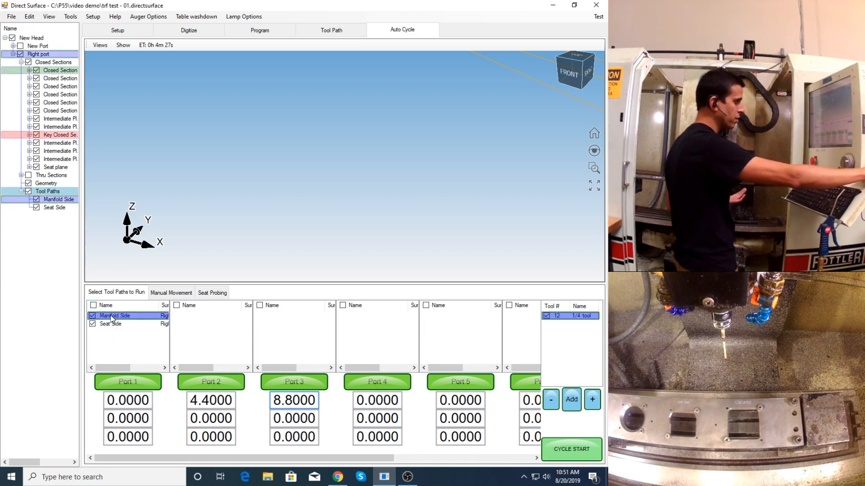
pyautogui.click(113, 325)
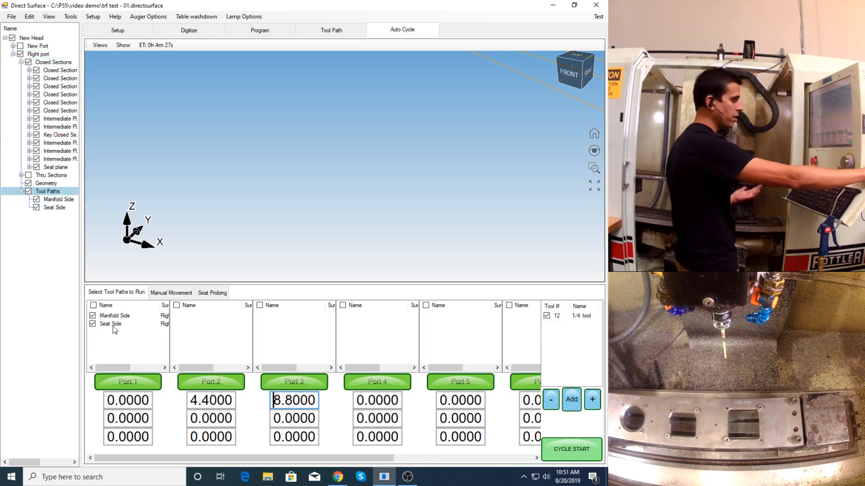
pyautogui.click(114, 316)
# - Show solids in the Auto Cycle view and inspect the port surface with its toolpaths up close
pyautogui.scroll(8, 445, 182)
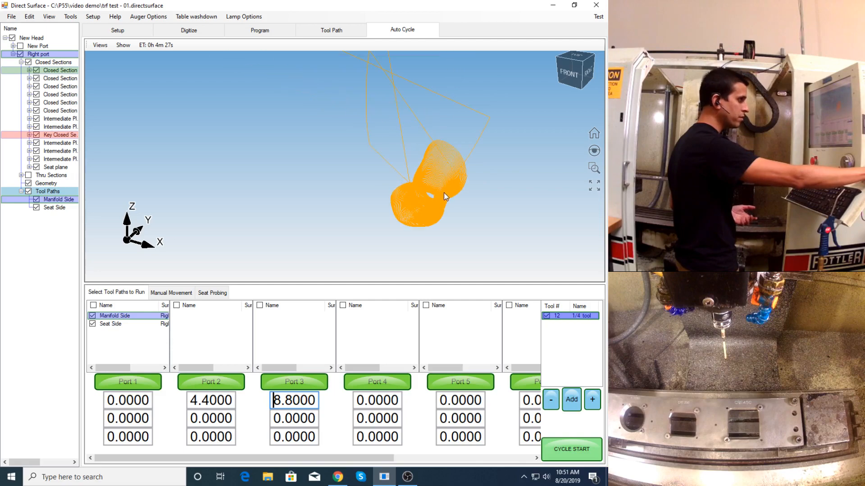
pyautogui.moveTo(444, 194); pyautogui.dragTo(284, 94, button='middle')
pyautogui.scroll(3, 472, 195)
pyautogui.scroll(-5, 384, 199)
pyautogui.click(124, 45)
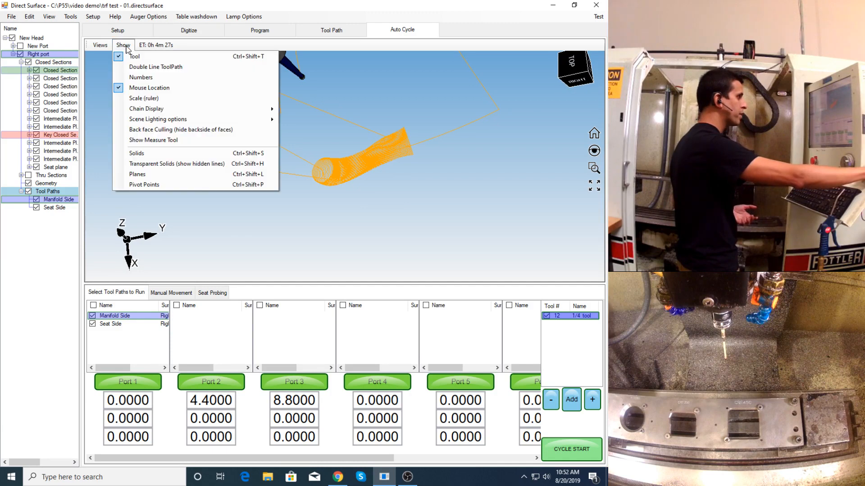
pyautogui.click(183, 155)
pyautogui.scroll(5, 372, 162)
pyautogui.moveTo(372, 162); pyautogui.dragTo(358, 157, button='middle')
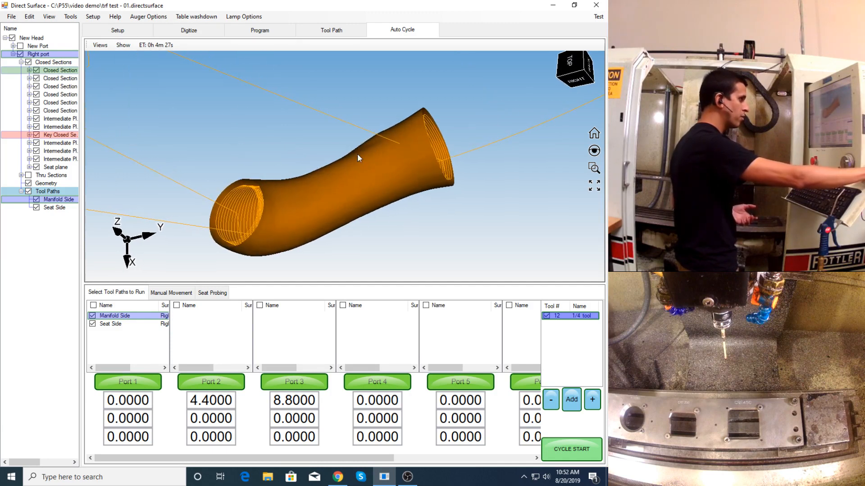
# - Move the tool by handwheel to the port's manifold opening, at about X 1.15, Y 5.94, Z -2.18, A 96.75 and B 9.96
pyautogui.click(171, 294)
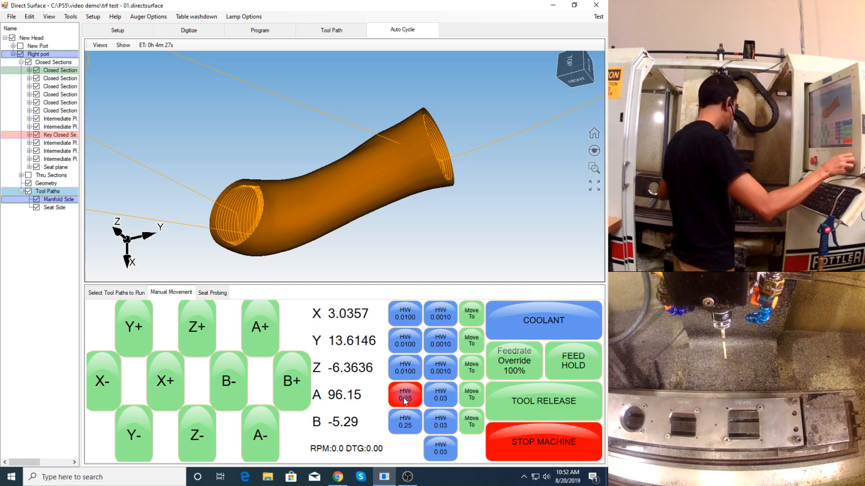
pyautogui.click(404, 428)
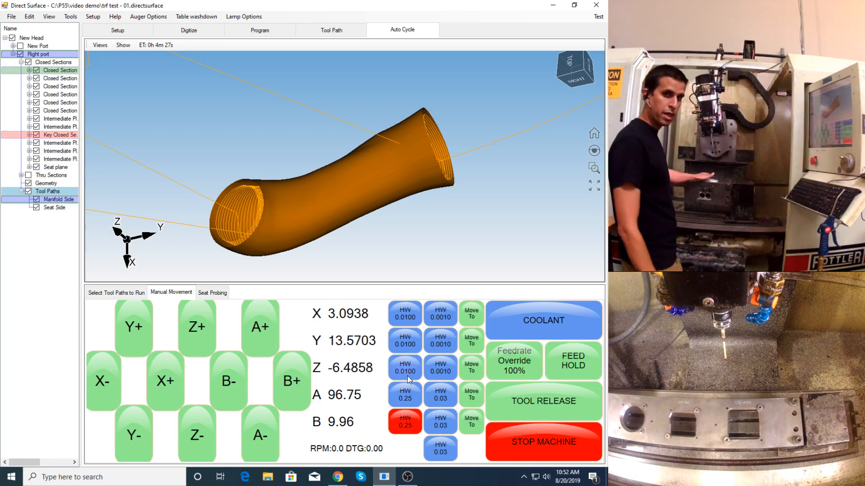
pyautogui.click(413, 345)
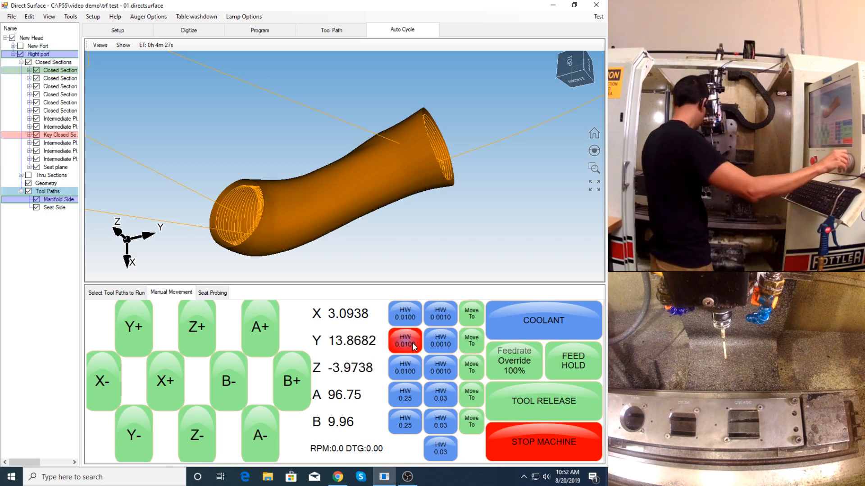
pyautogui.click(400, 317)
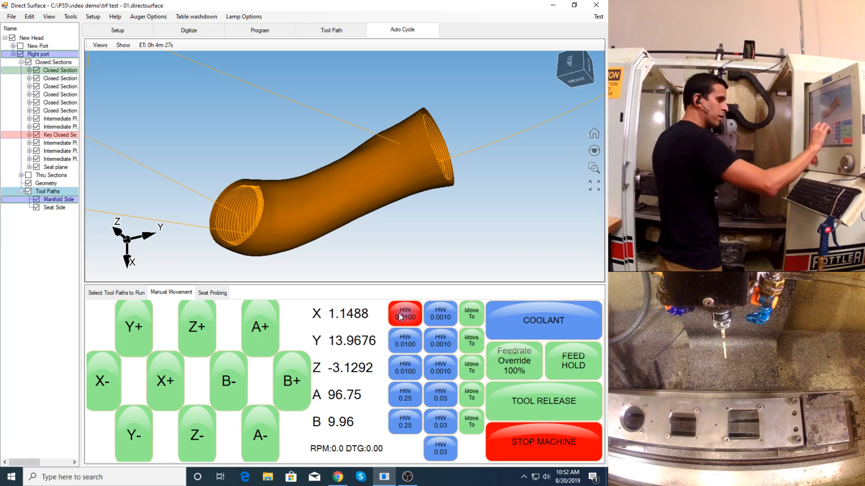
pyautogui.click(399, 363)
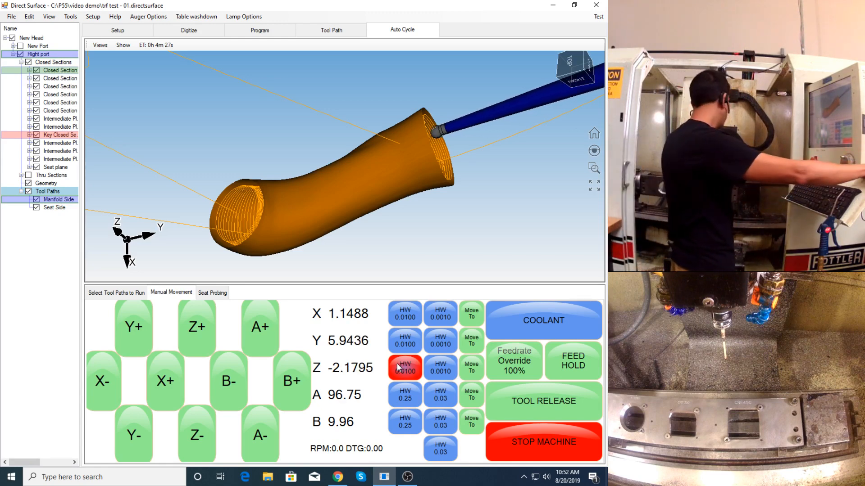
# - Check the tool's simulated position at the port's manifold opening from the end and from the side
pyautogui.moveTo(379, 206)
pyautogui.mouseDown(button='middle')
pyautogui.moveTo(380, 217)
pyautogui.moveTo(401, 189)
pyautogui.moveTo(409, 193)
pyautogui.moveTo(381, 194)
pyautogui.mouseUp(button='middle')
pyautogui.moveTo(436, 204); pyautogui.dragTo(386, 136, button='middle')
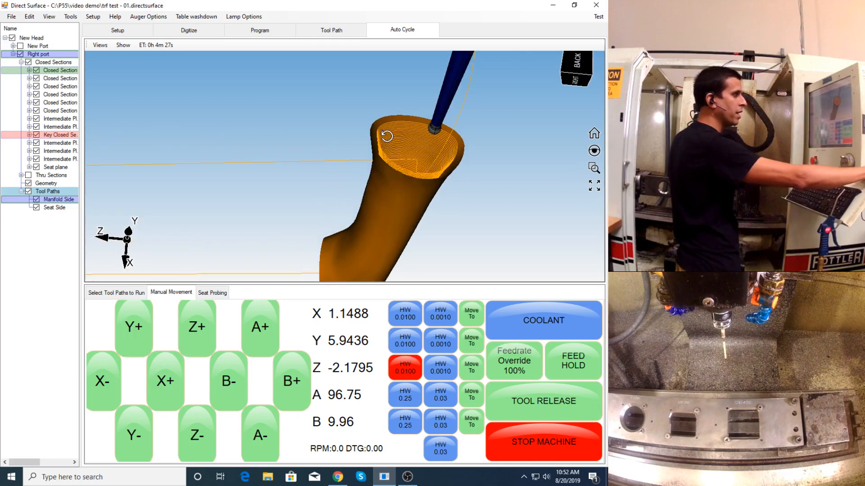
pyautogui.click(408, 477)
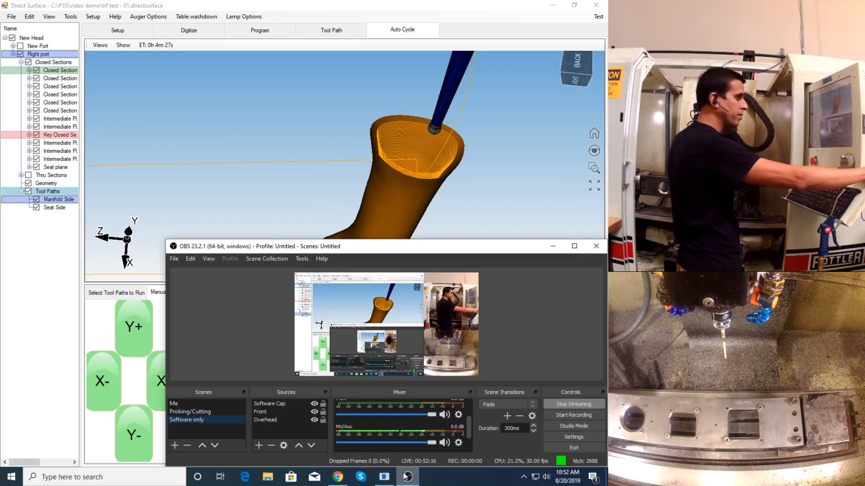
pyautogui.click(303, 163)
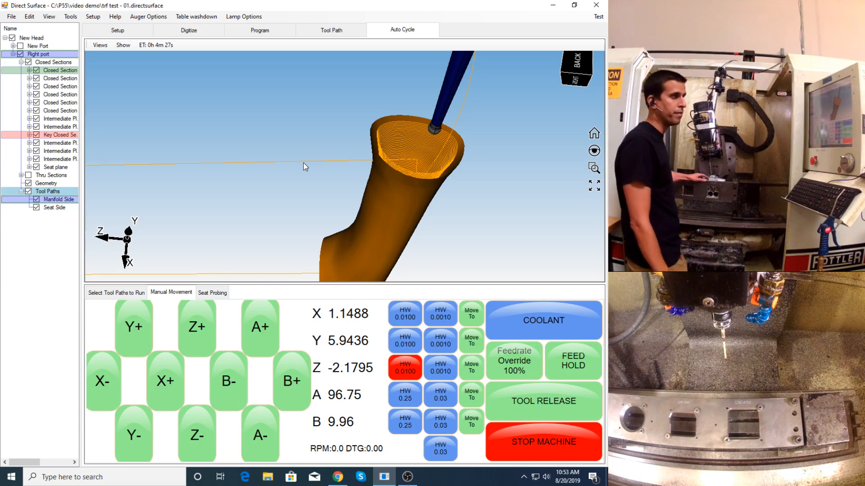
pyautogui.moveTo(303, 163); pyautogui.dragTo(336, 212, button='middle')
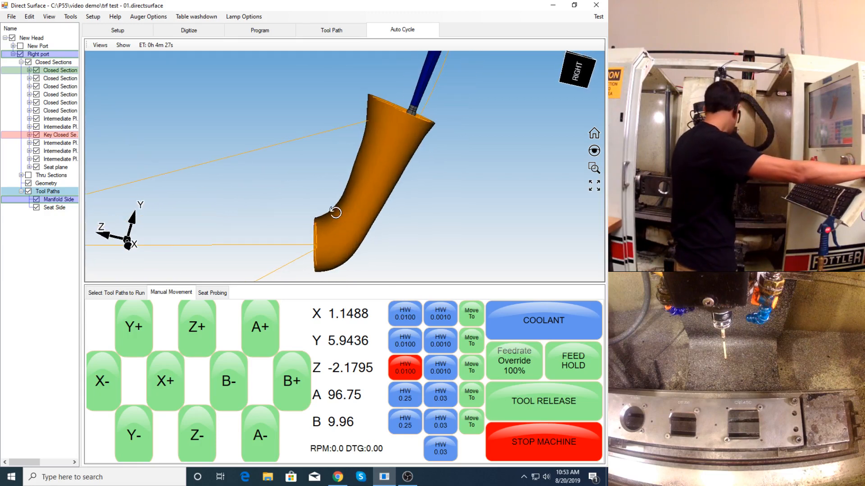
# - Retract the tool from the port's manifold opening and leave only the Manifold Side toolpath enabled for Port 1
pyautogui.click(202, 330)
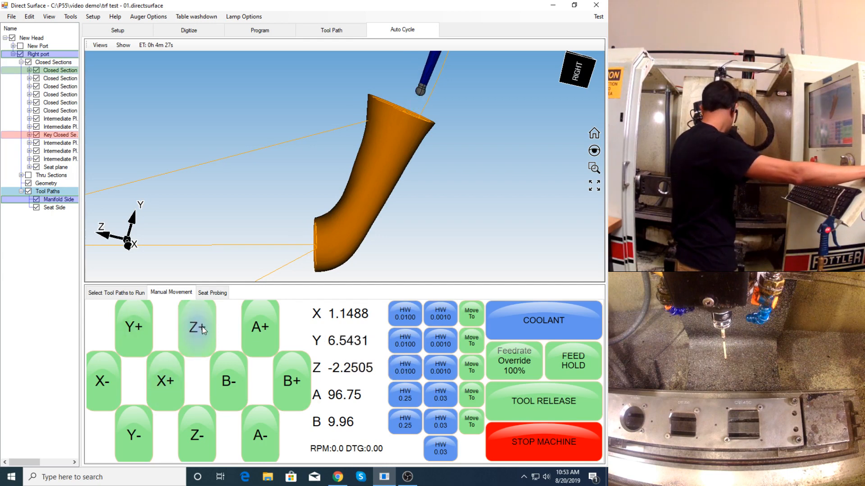
pyautogui.click(120, 293)
pyautogui.click(92, 324)
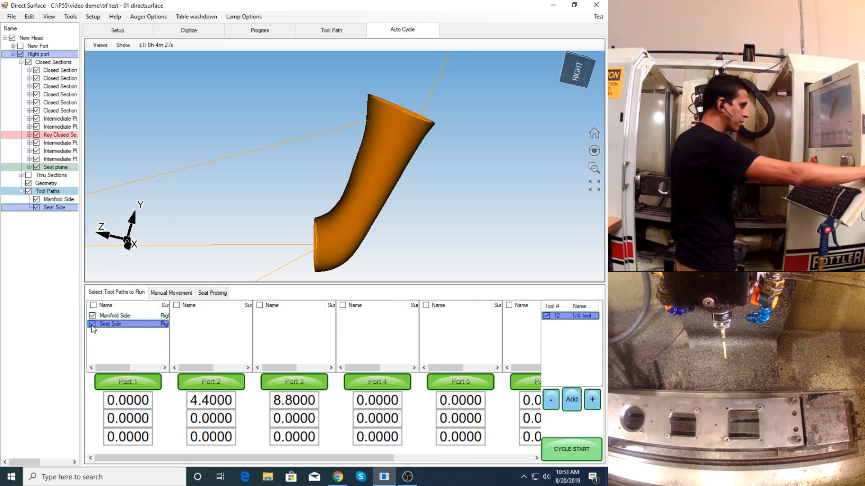
pyautogui.click(92, 325)
pyautogui.click(111, 316)
# - Set the Manifold Side toolpath's spindle speed to 6000 RPM and its feed rate to 55 in the finish options
pyautogui.scroll(-3, 256, 207)
pyautogui.moveTo(309, 188); pyautogui.dragTo(354, 196, button='middle')
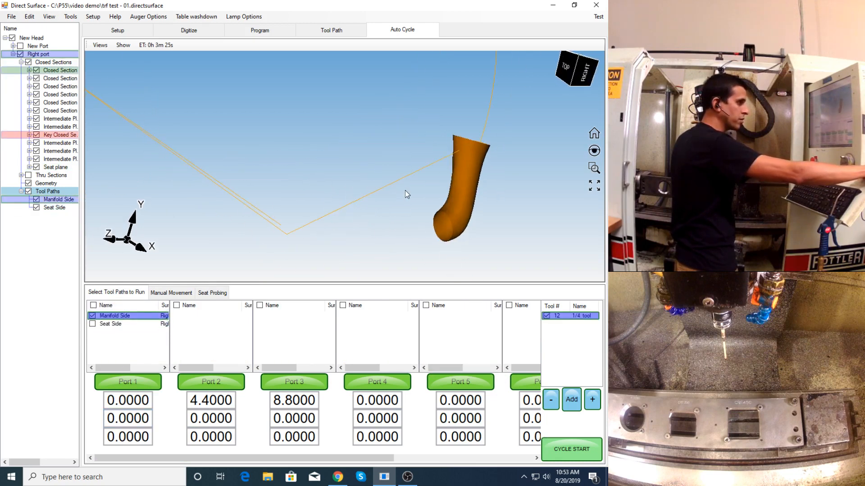
pyautogui.moveTo(406, 192); pyautogui.dragTo(386, 167, button='middle')
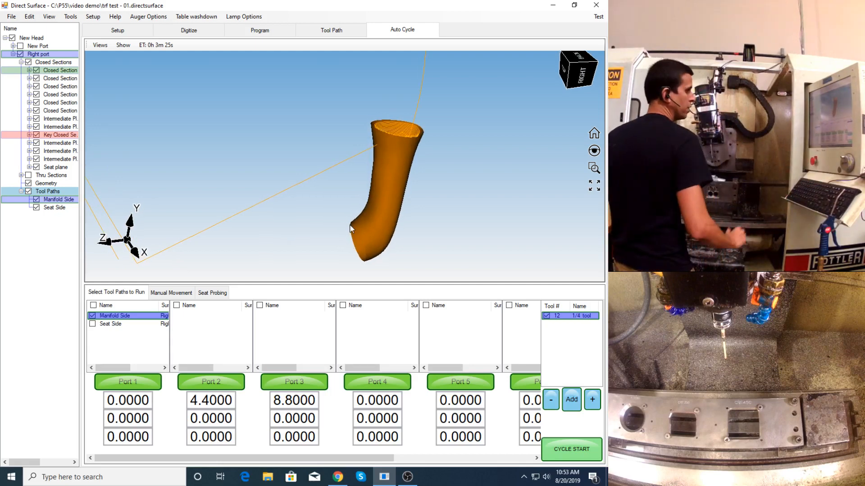
pyautogui.click(118, 317)
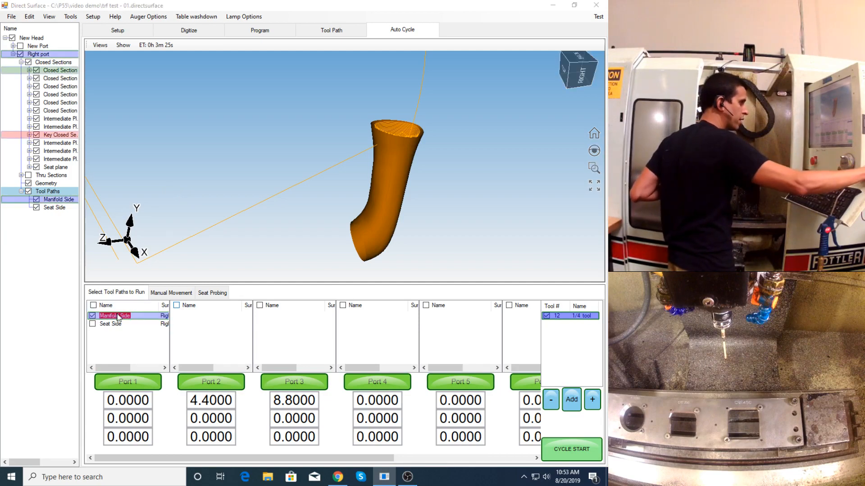
pyautogui.doubleClick(118, 316)
pyautogui.doubleClick(337, 164)
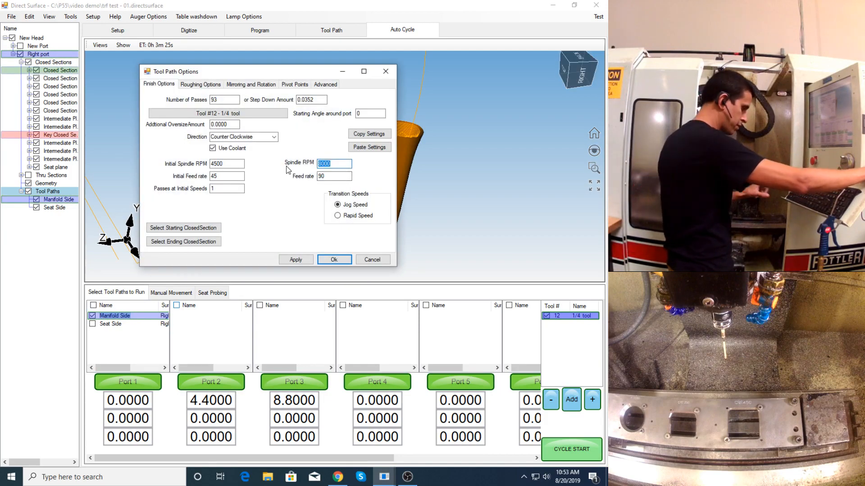
pyautogui.write('6')
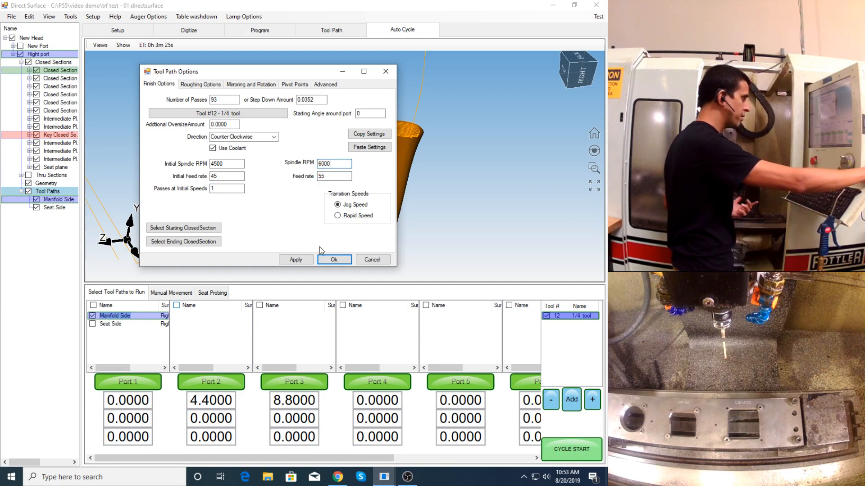
pyautogui.click(334, 260)
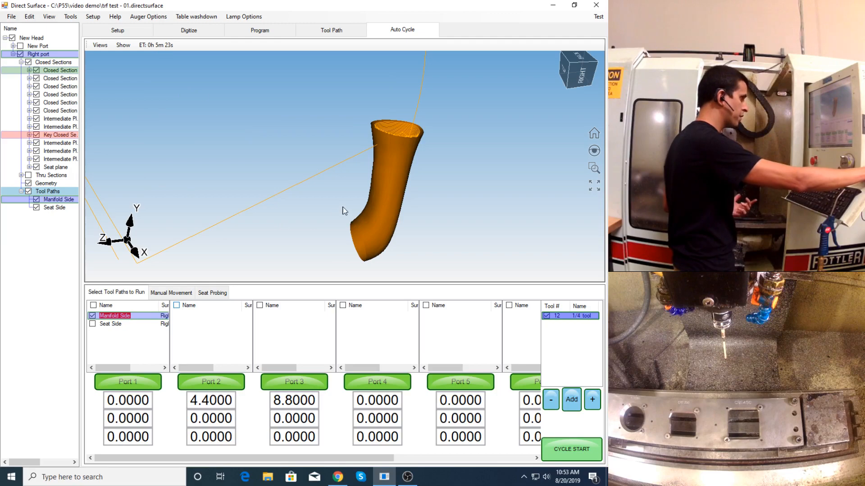
# - Start the cutting cycle for Port 1's Manifold Side toolpath and acknowledge the spindle start
pyautogui.scroll(-2, 359, 190)
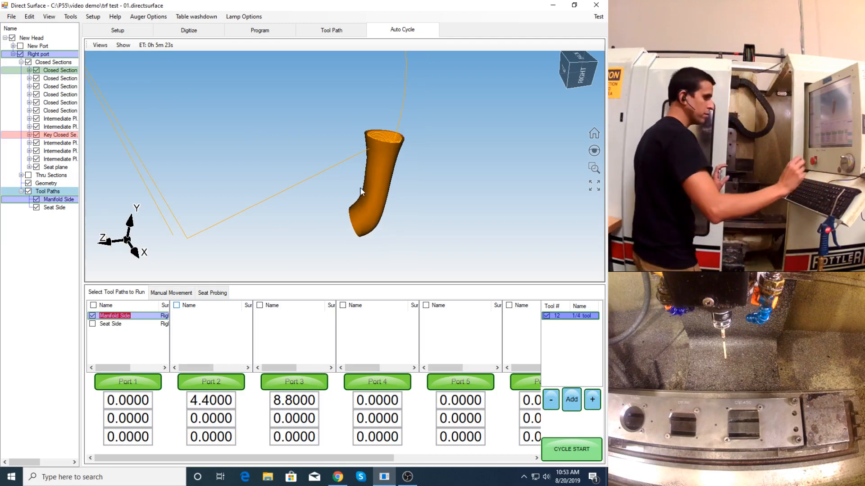
pyautogui.click(571, 449)
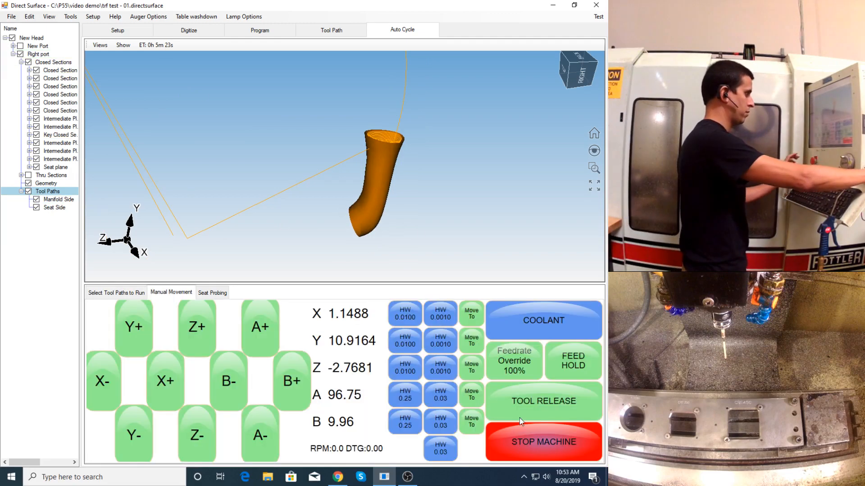
pyautogui.click(337, 380)
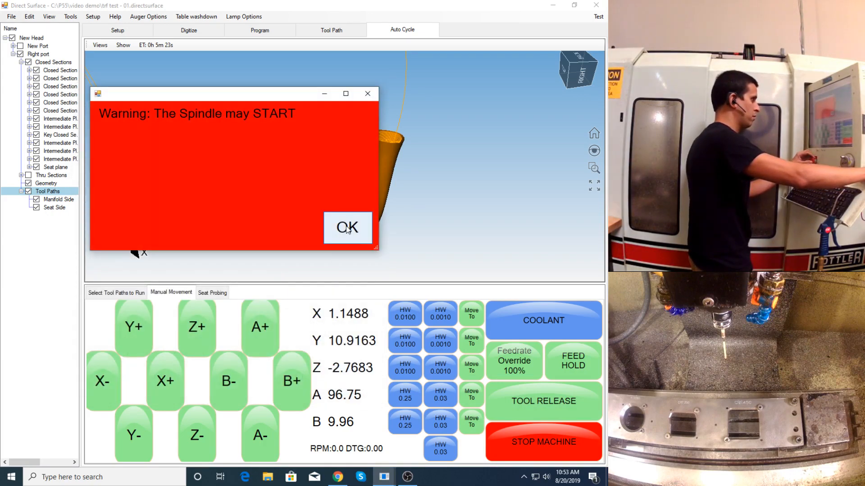
pyautogui.click(347, 228)
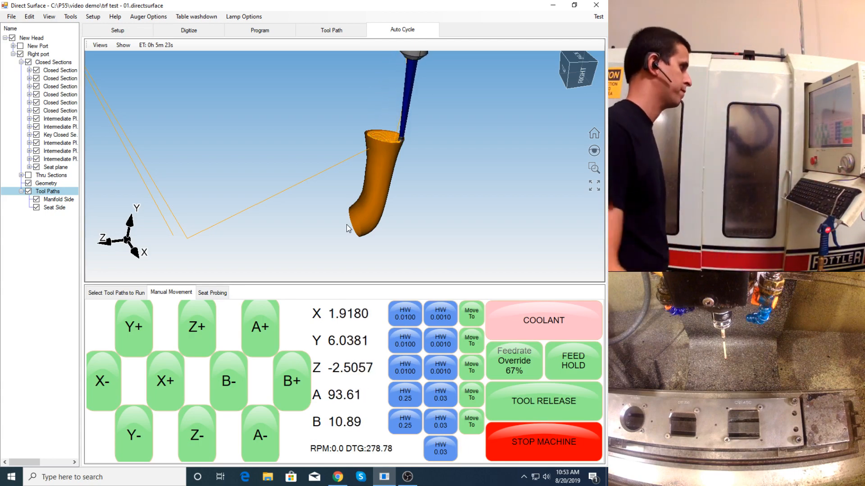
# - Switch to OBS and change the live stream to the Probing/Cutting scene
pyautogui.click(408, 477)
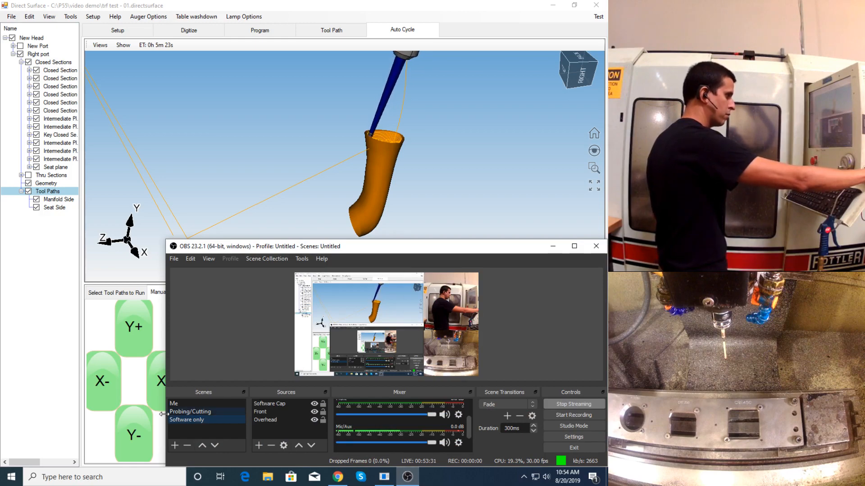
pyautogui.click(181, 412)
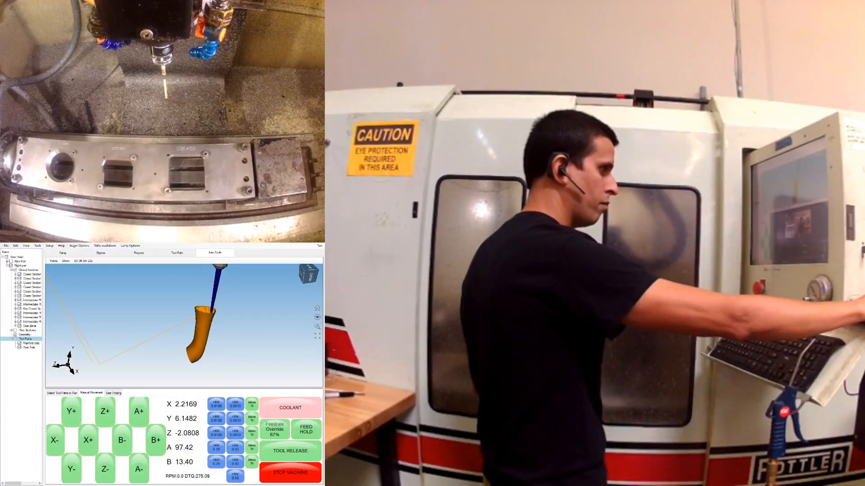